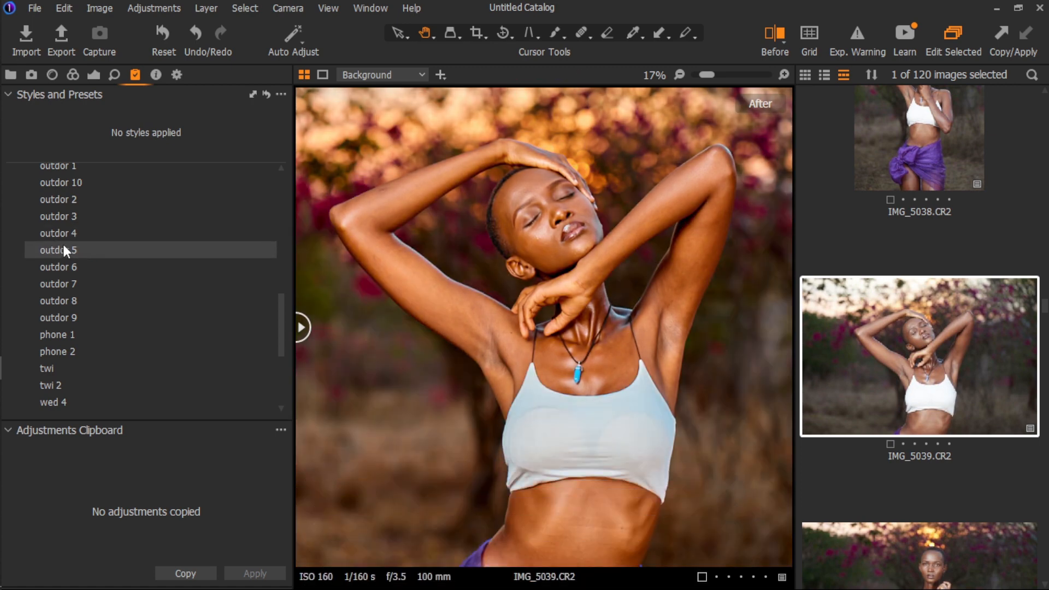
Step: Apply the outdor 5 style to IMG_5039.CR2 and open it for editing in Adobe Photoshop 2020 as a 16-bit PSD
left_click(64, 250)
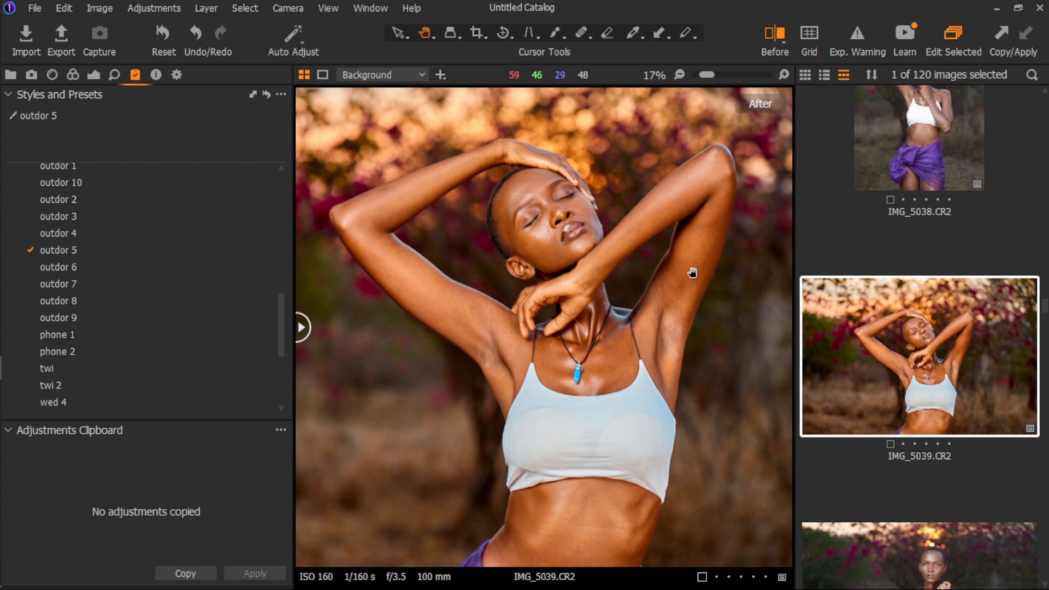
scroll(596, 272, "down", 1)
right_click(899, 354)
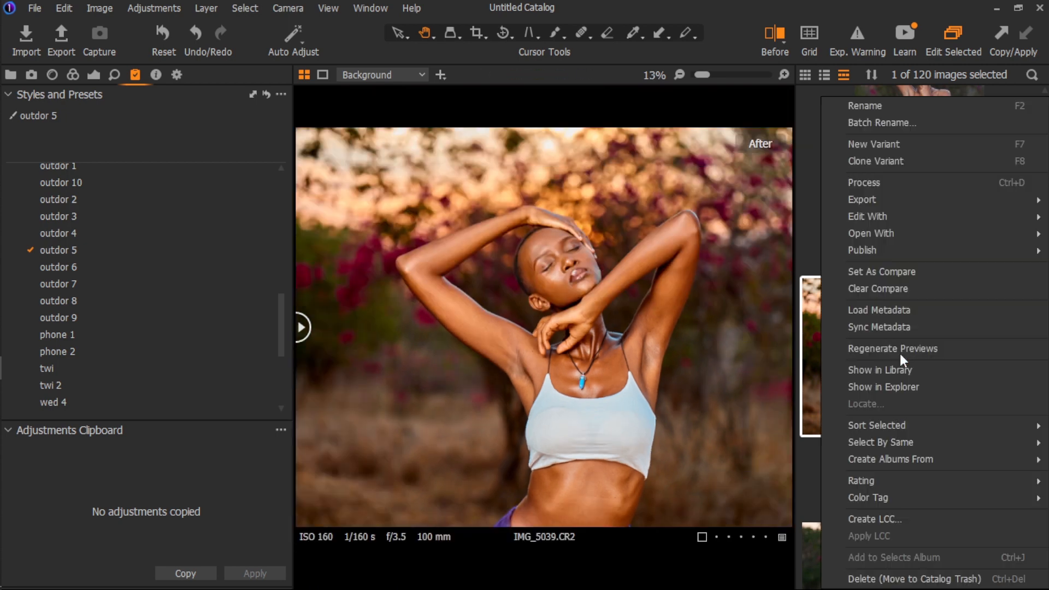
mouse_move(865, 214)
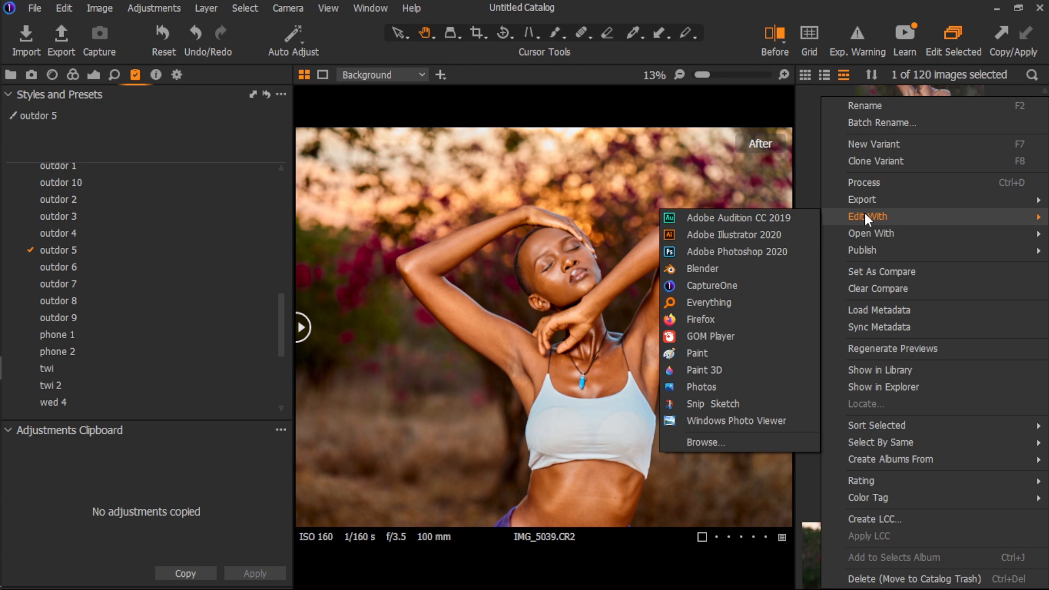
left_click(756, 253)
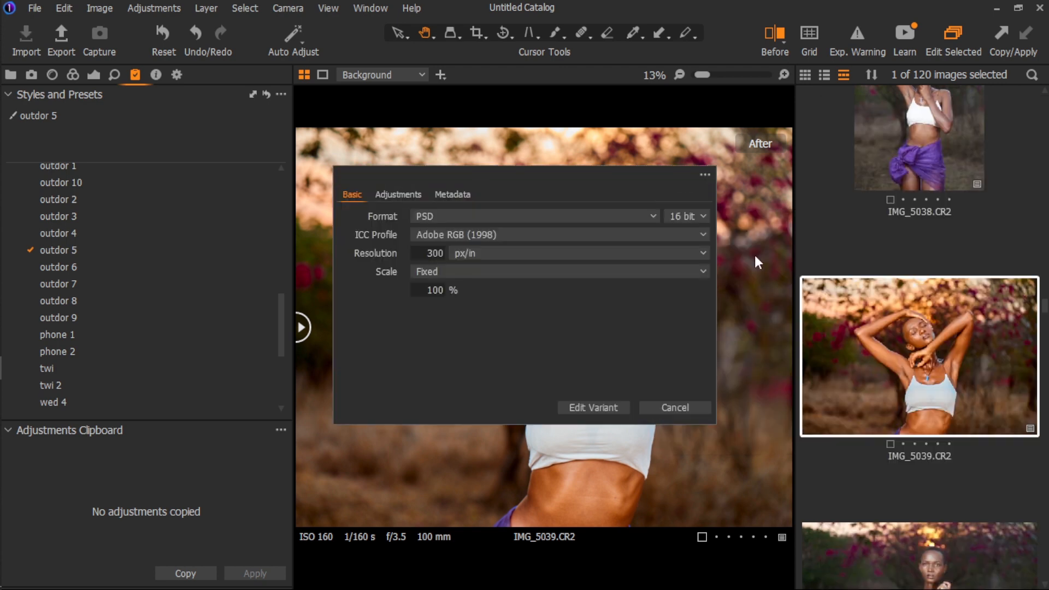
left_click(597, 407)
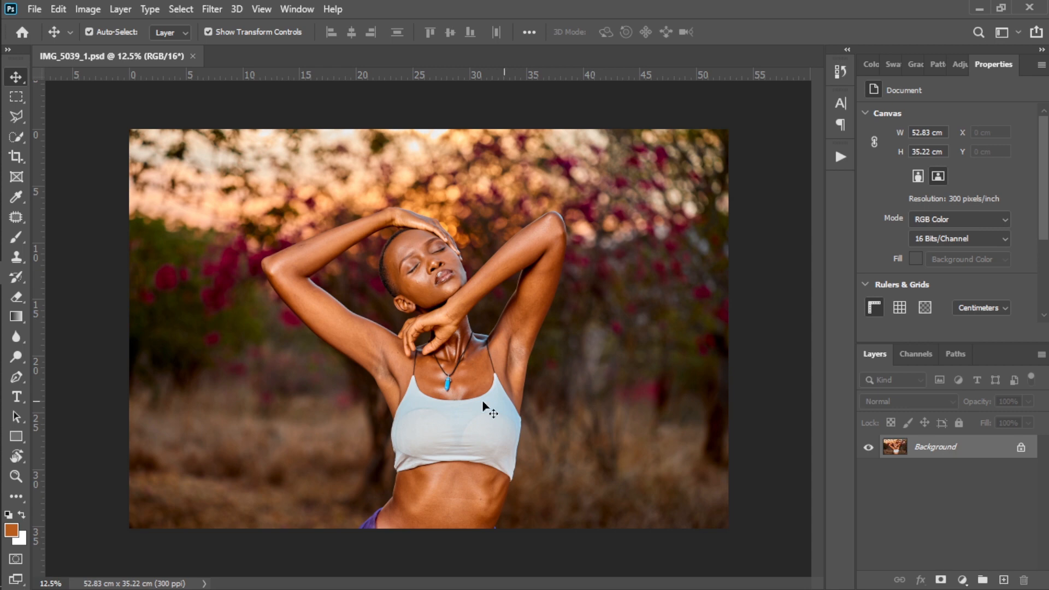
Step: Set up a crop of the photo with the 4320 x 5400 px 300 ppi preset
key("ctrl+0")
left_click(19, 160)
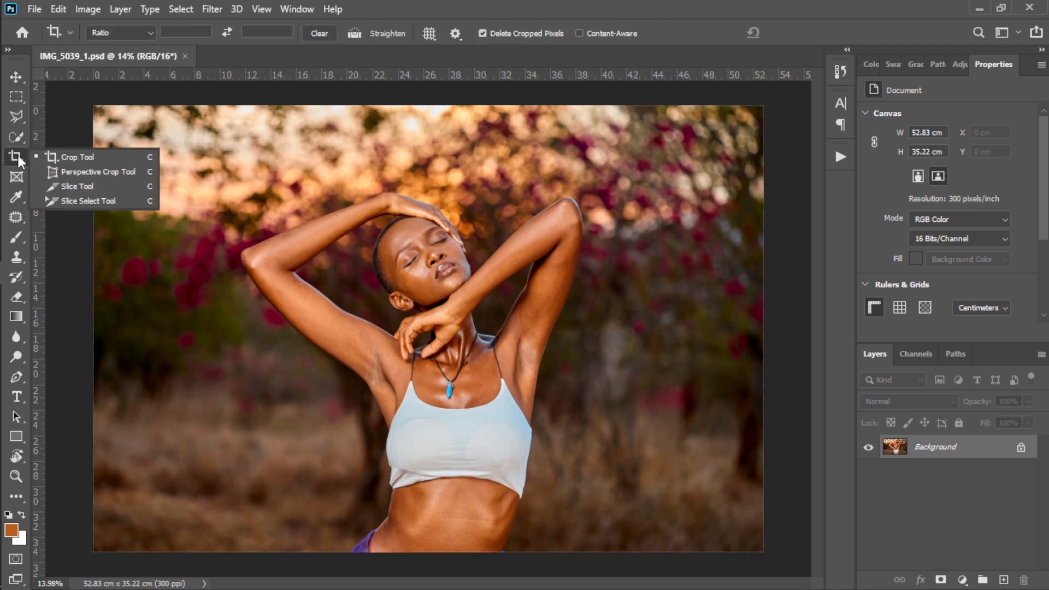
left_click(150, 34)
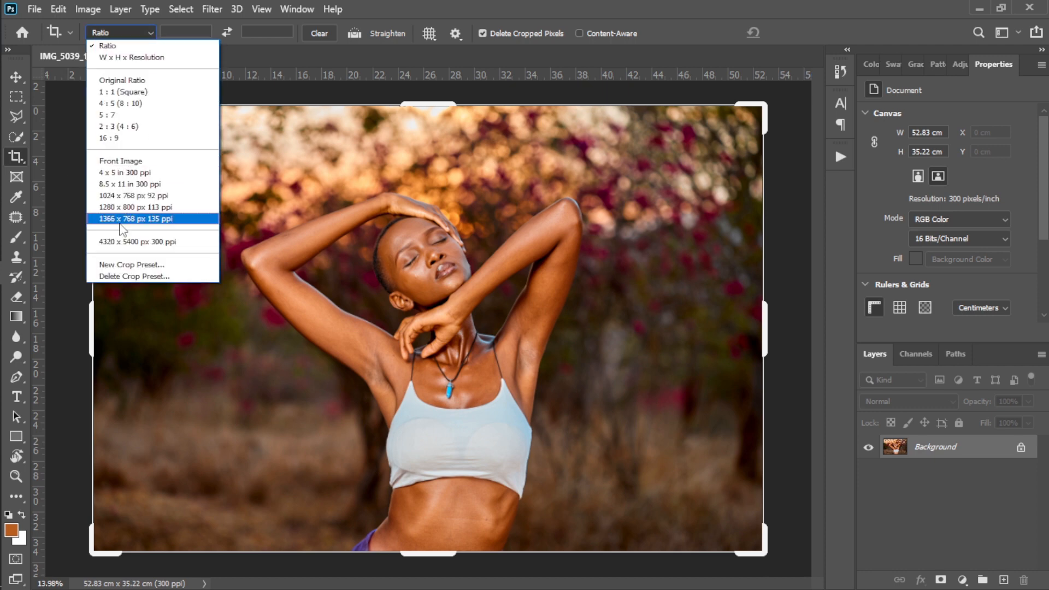
left_click(120, 237)
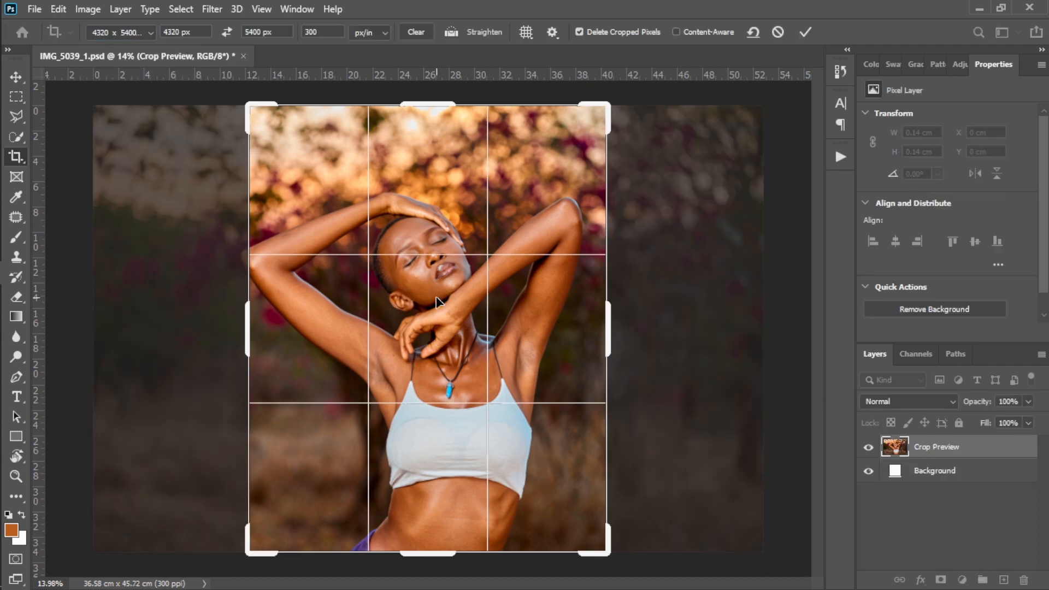
Step: Shift the photo to the right inside the crop frame until both elbows fit, and apply the crop
key("Right")
key("Right")
key("Right")
key("Right")
key("Right")
key("Right")
key("Right")
key("Right")
key("Right")
key("Right")
key("Right")
key("Right")
key("Right")
key("Right")
key("Right")
key("Right")
key("Right")
key("Right")
key("Right")
key("Right")
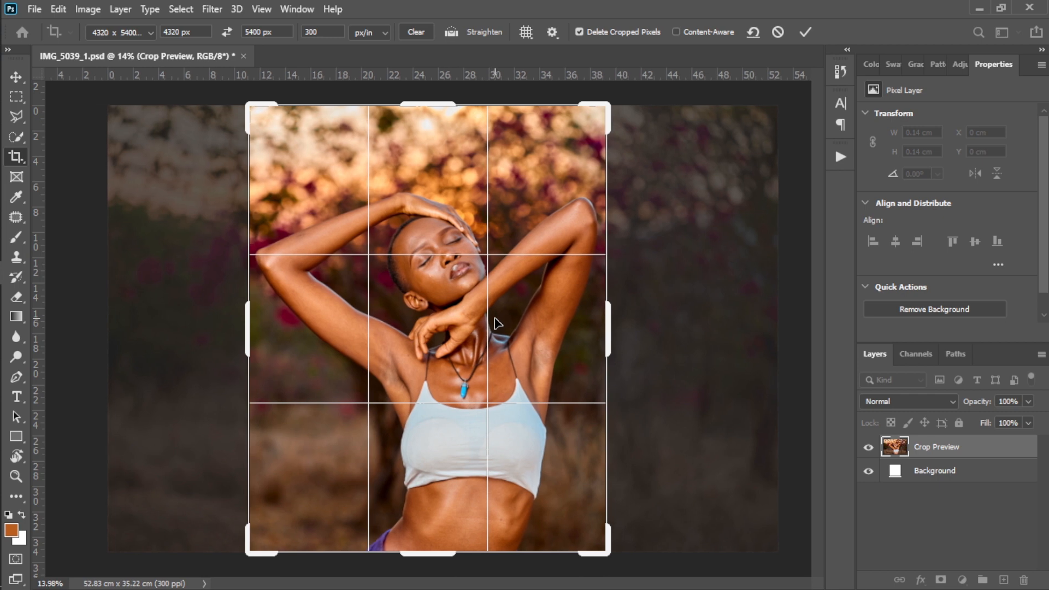
key("Right")
key("Right")
key("Right")
key("Right")
key("Right")
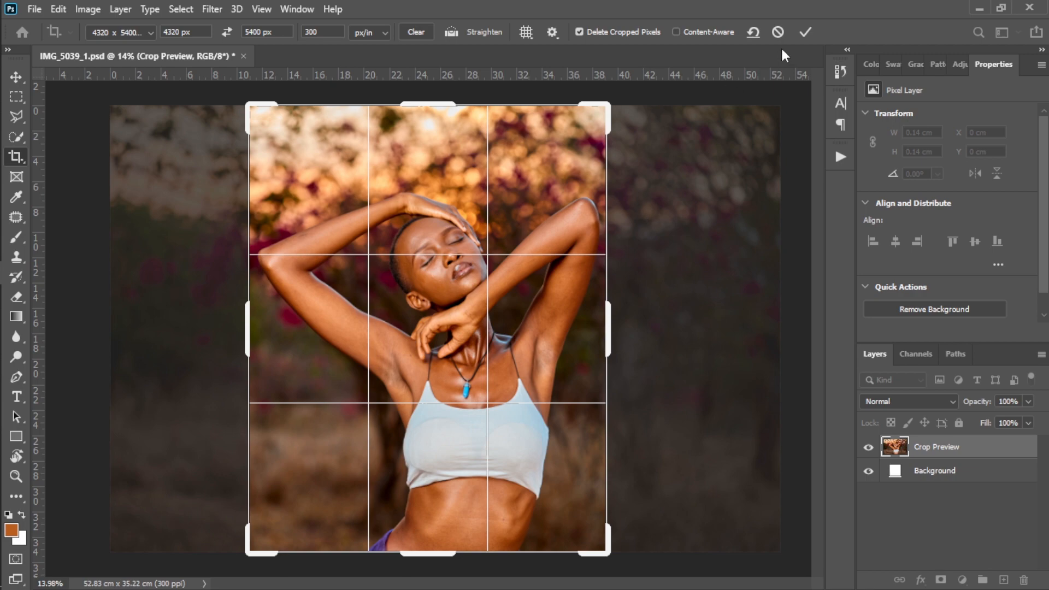
left_click(806, 32)
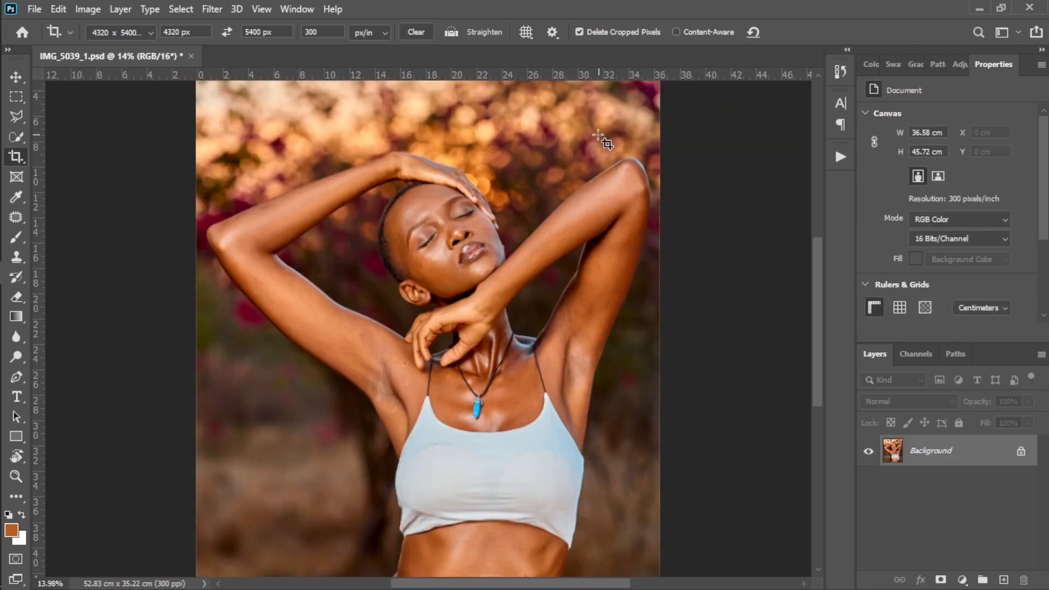
Step: Run the frequency separation action on the cropped photo with a Gaussian Blur radius of 3.5 pixels
scroll(533, 206, "up", 5)
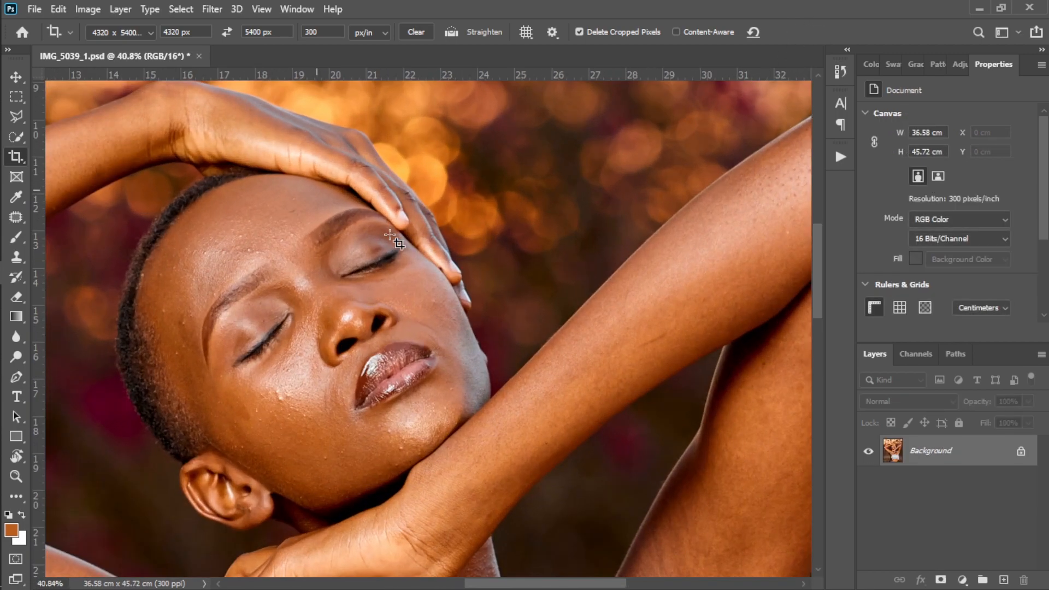
scroll(402, 238, "down", 2)
scroll(402, 238, "down", 3)
scroll(415, 274, "up", 2)
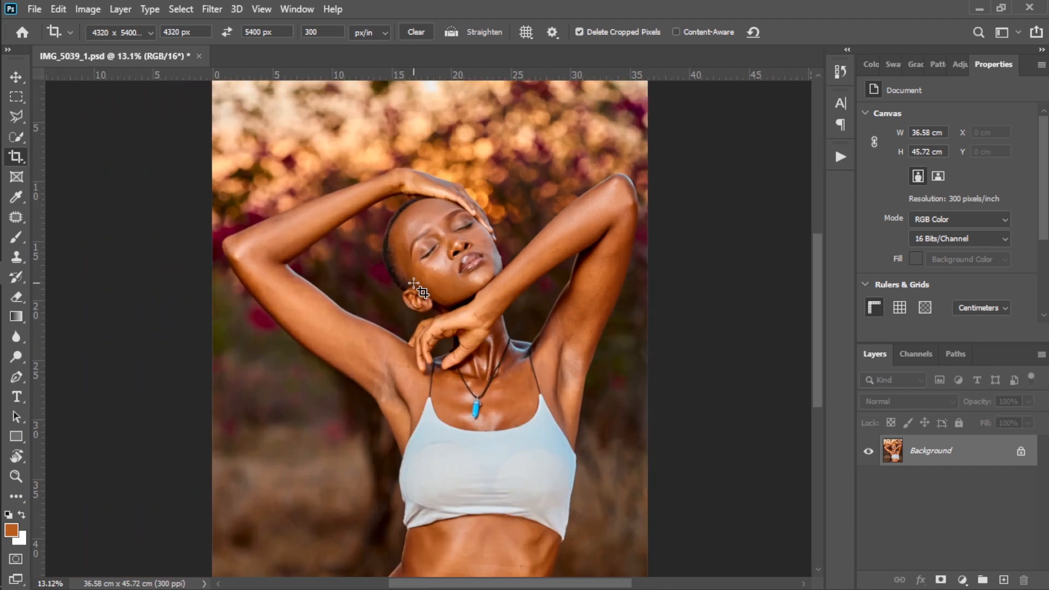
scroll(422, 292, "down", 2)
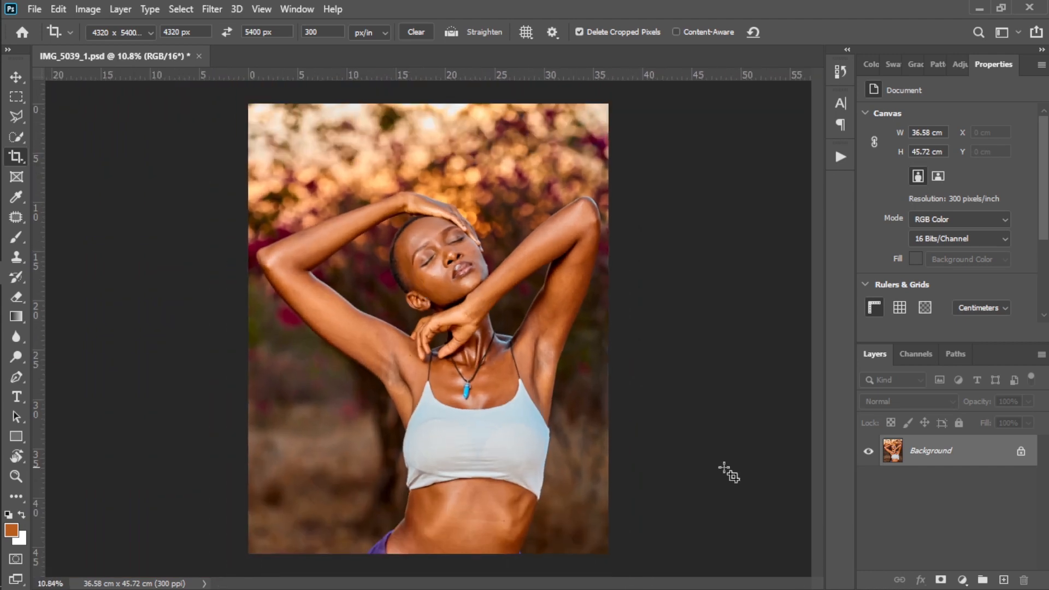
left_click(840, 158)
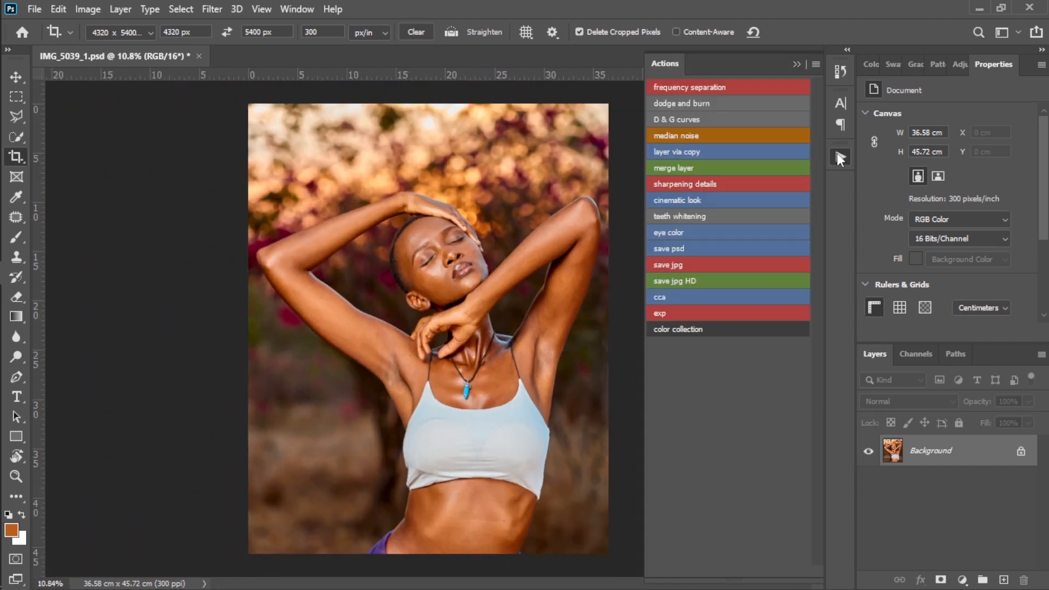
left_click(714, 85)
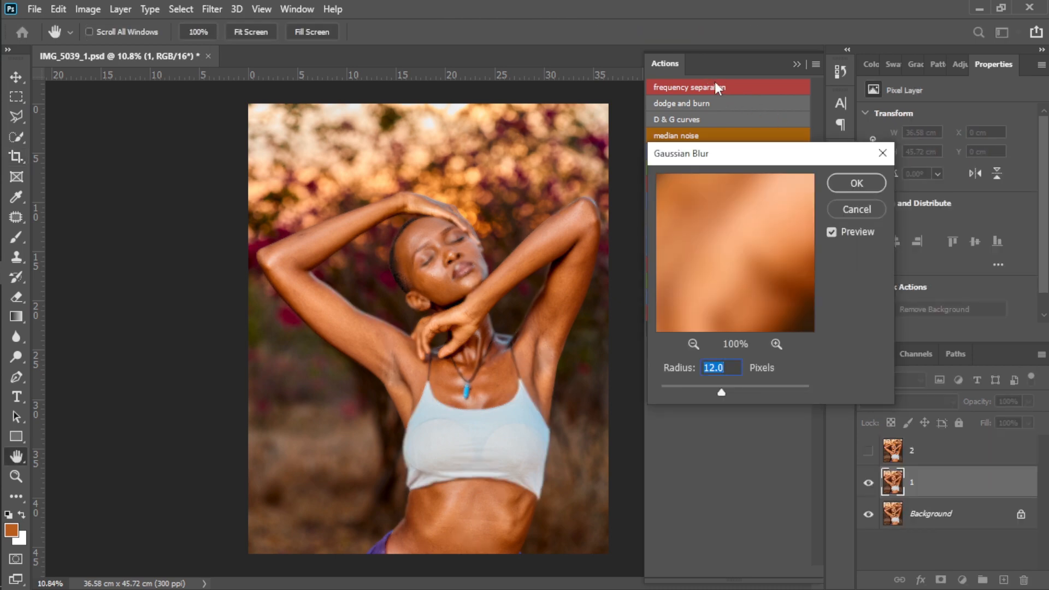
type("3.5")
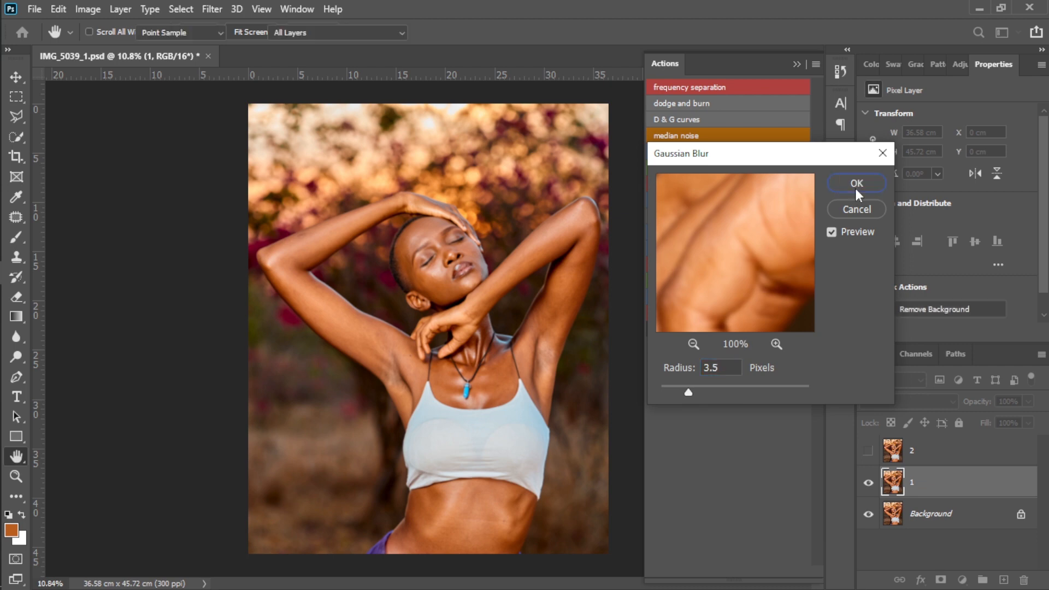
left_click(854, 188)
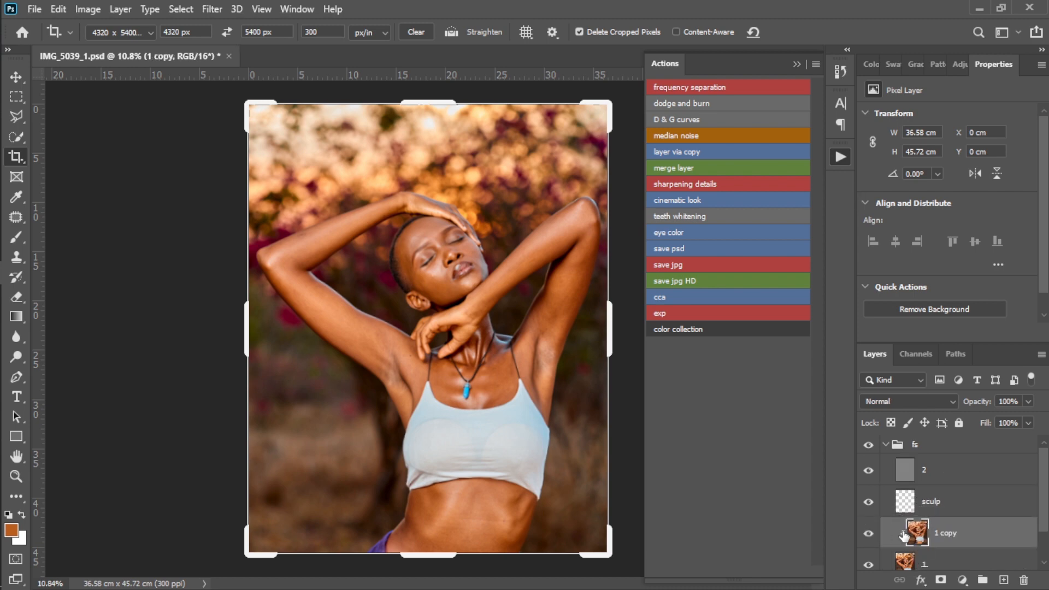
Step: Smooth the cheek skin below the closed eye on the 1 copy layer using the Mixer Brush at size 100
left_click(22, 234)
right_click(22, 234)
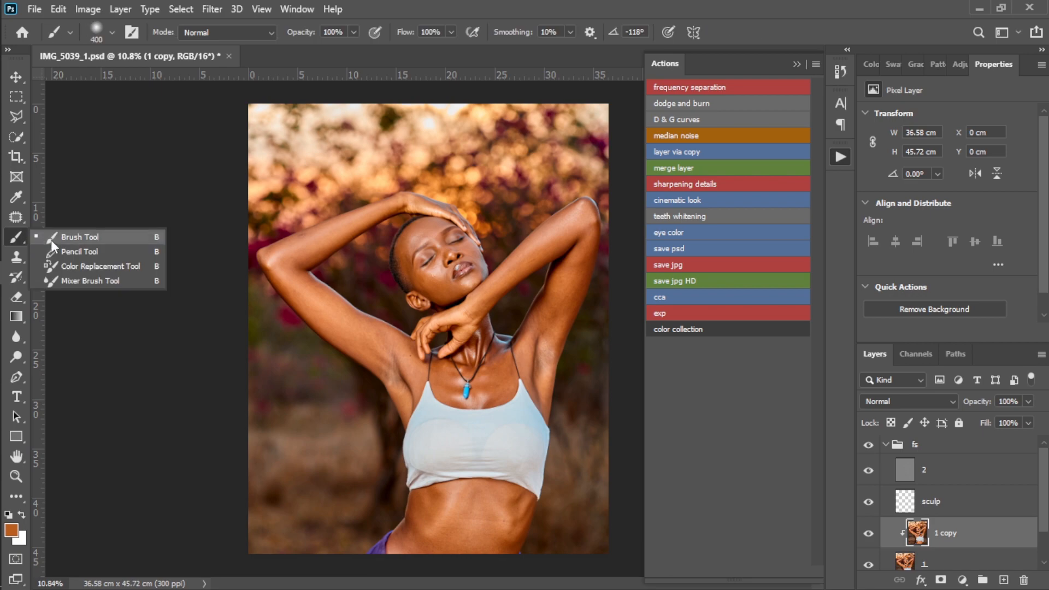
left_click(86, 278)
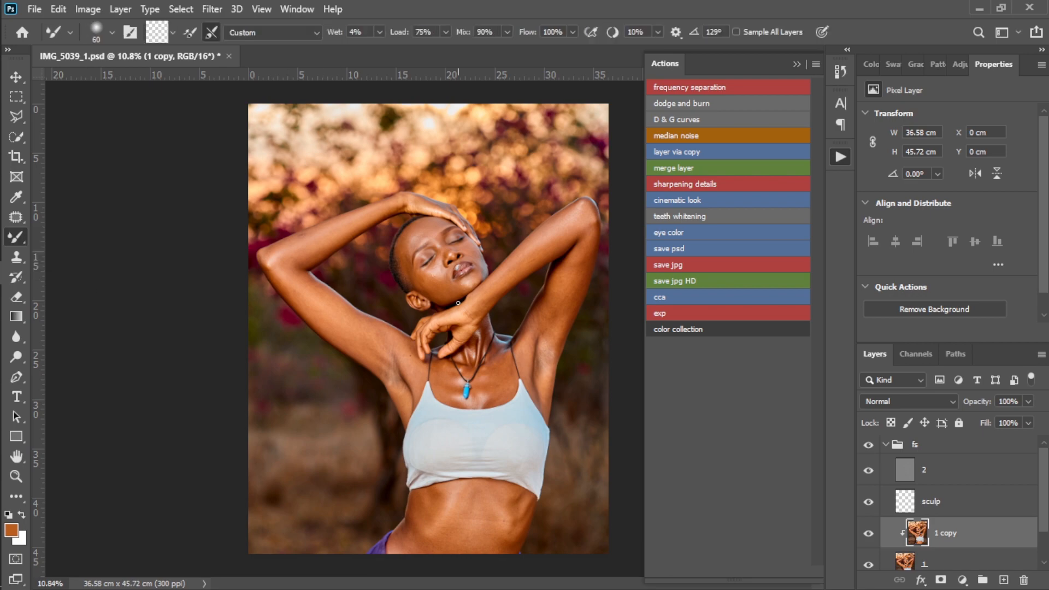
scroll(386, 252, "up", 6)
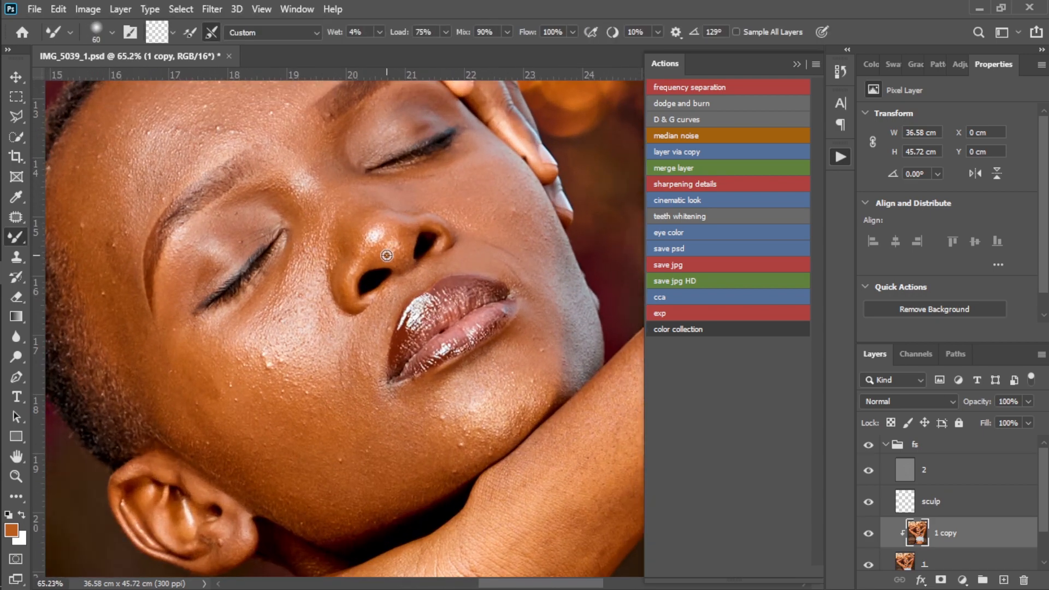
scroll(387, 255, "down", 3)
scroll(198, 332, "up", 2)
key("bracketright")
key("bracketright")
key("bracketright")
key("bracketright")
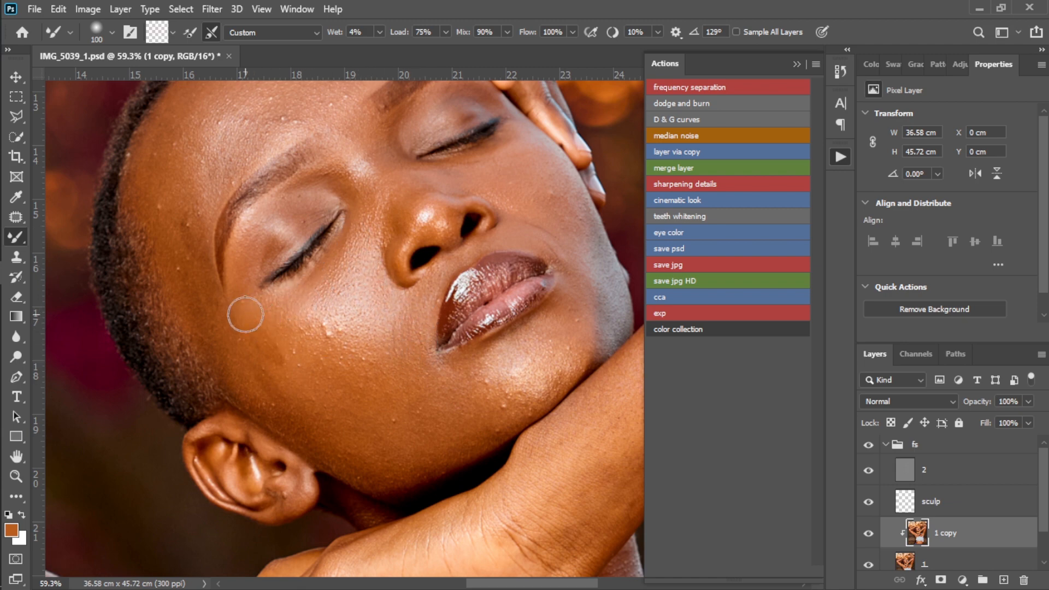
Step: Blend the lower cheek and jawline near the ear with the Mixer Brush at size 150
key("bracketright")
key("bracketright")
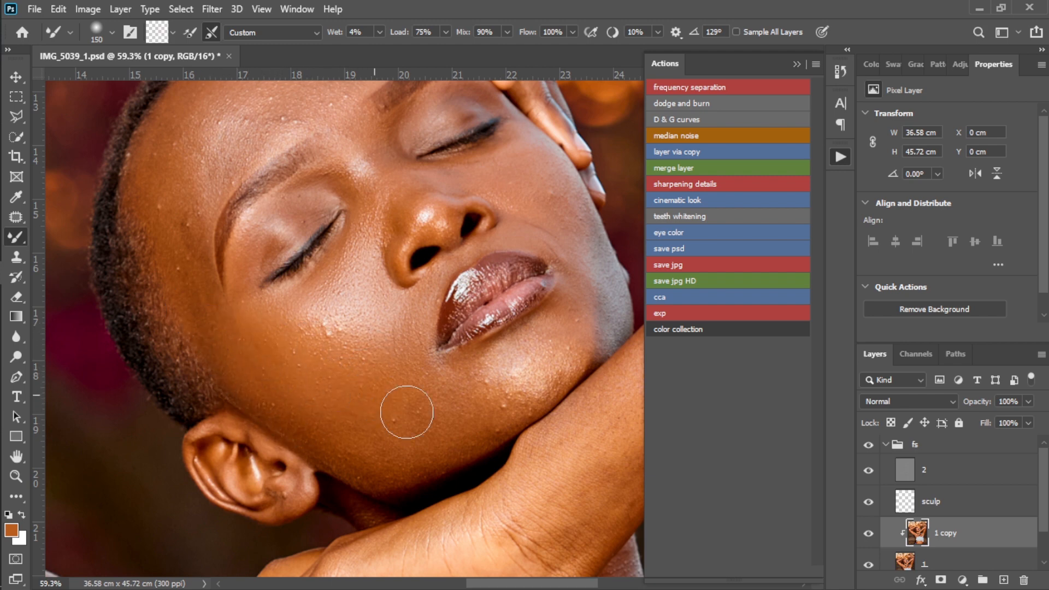
scroll(459, 415, "down", 2)
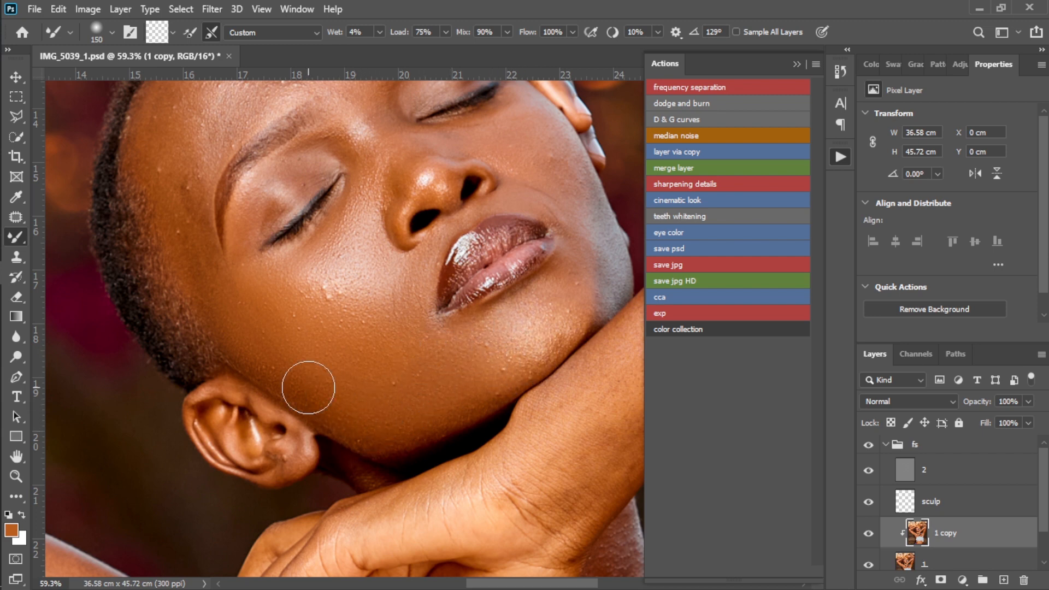
scroll(308, 383, "up", 1)
Step: Blend the chin, the skin around the lips and the far cheek with the Mixer Brush at size 90
key("bracketleft")
key("bracketleft")
key("bracketleft")
left_click_drag(574, 265, 587, 337)
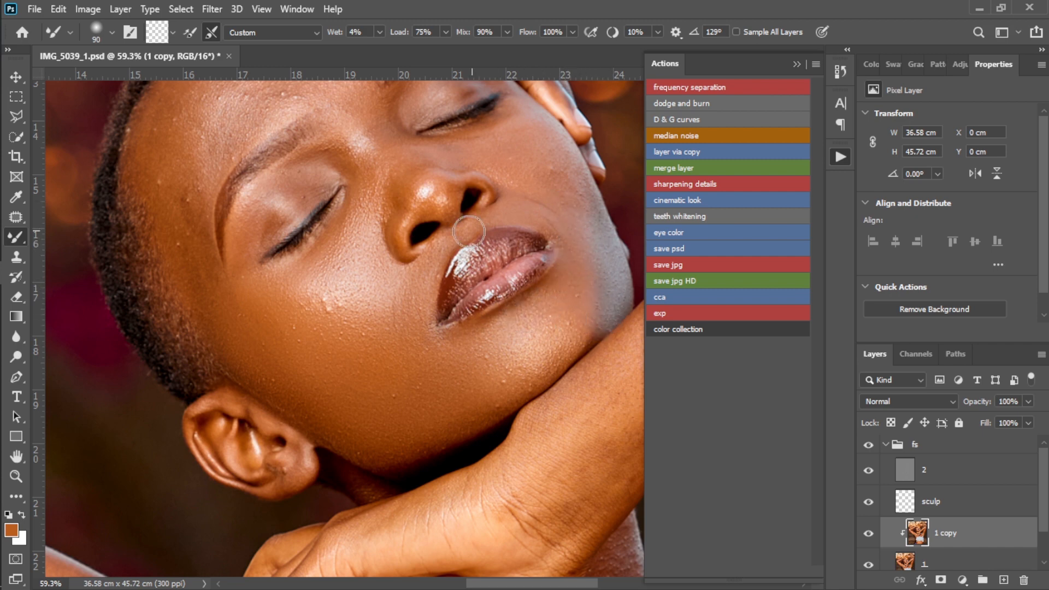
scroll(464, 224, "up", 2)
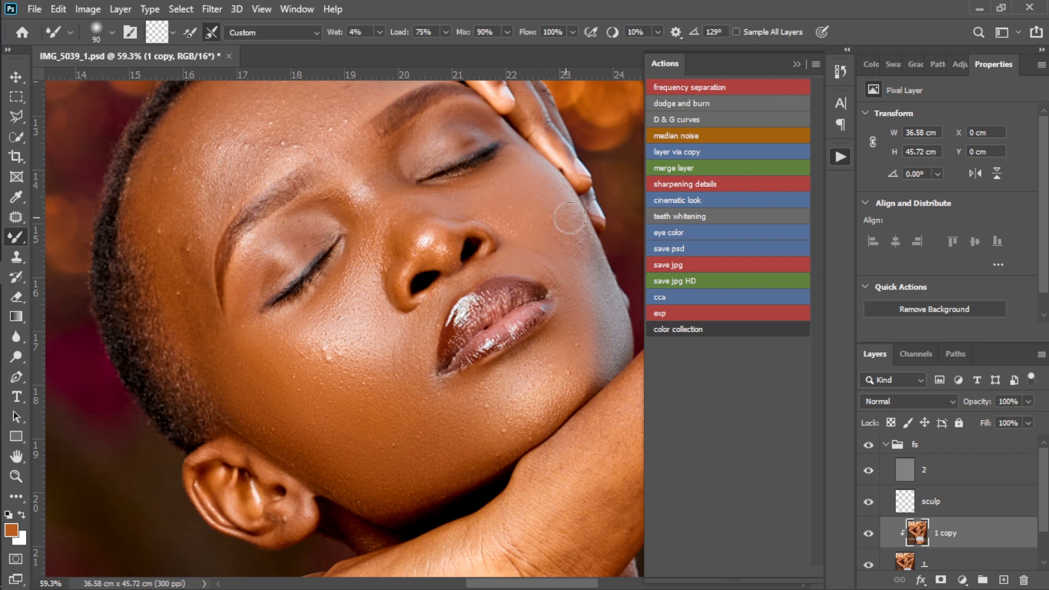
scroll(415, 327, "up", 2)
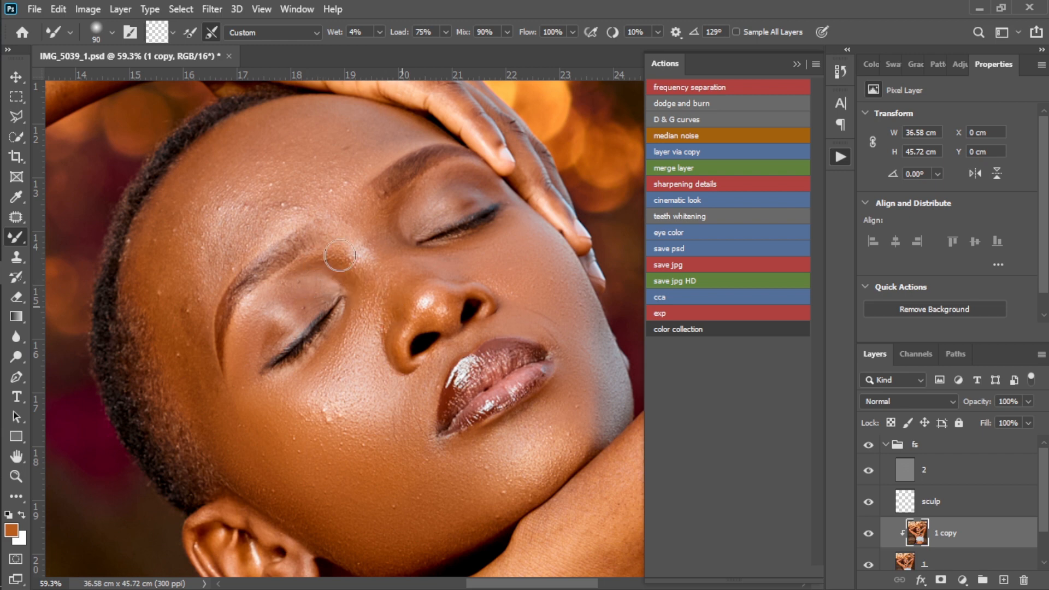
Step: Smooth the nose and the skin between the eyes with the Mixer Brush at size 60
key("bracketleft")
key("bracketleft")
key("bracketleft")
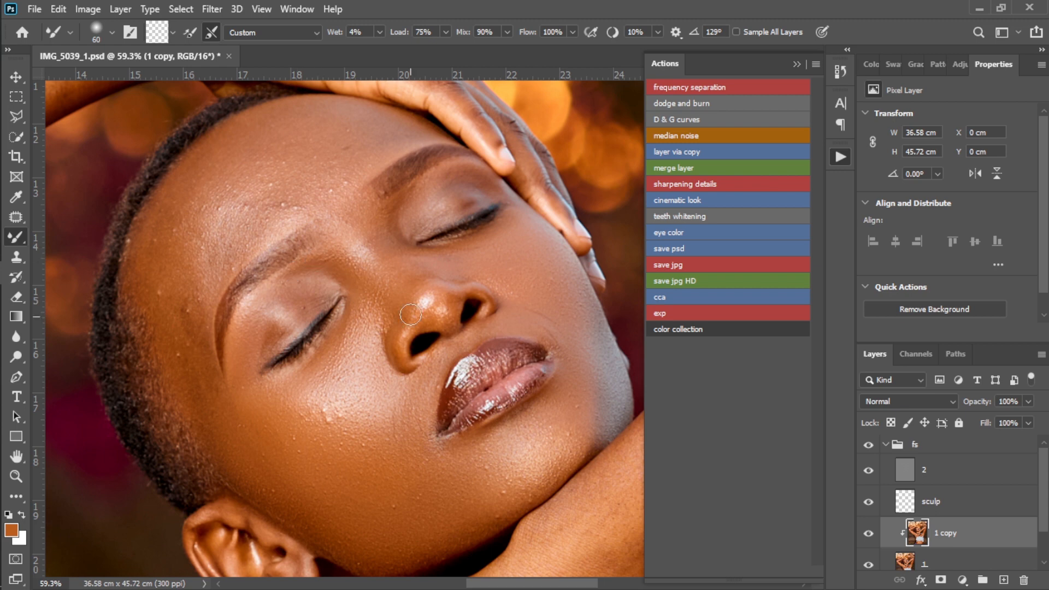
right_click(412, 245)
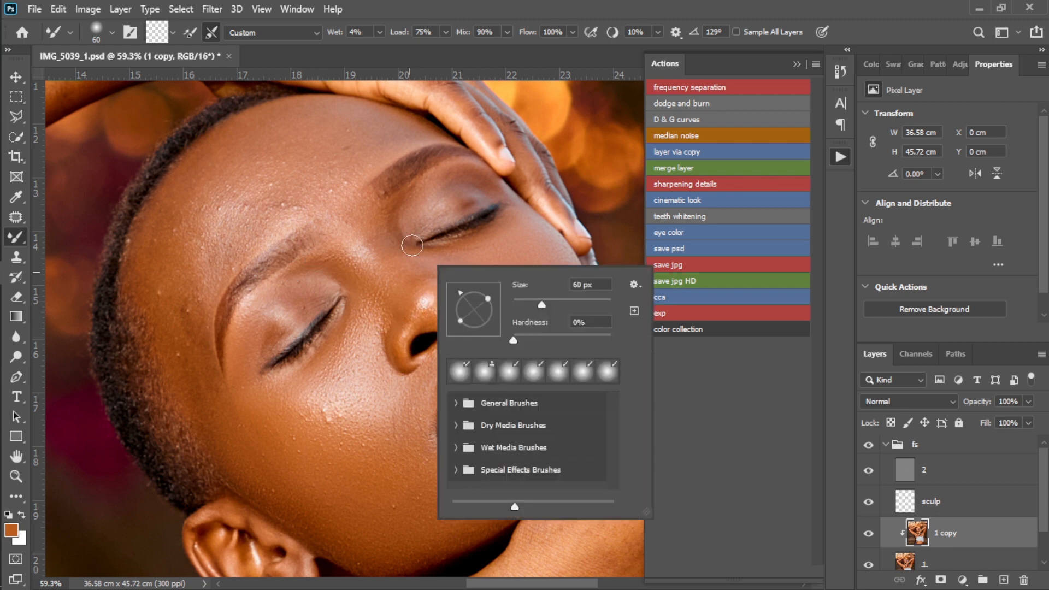
left_click(437, 250)
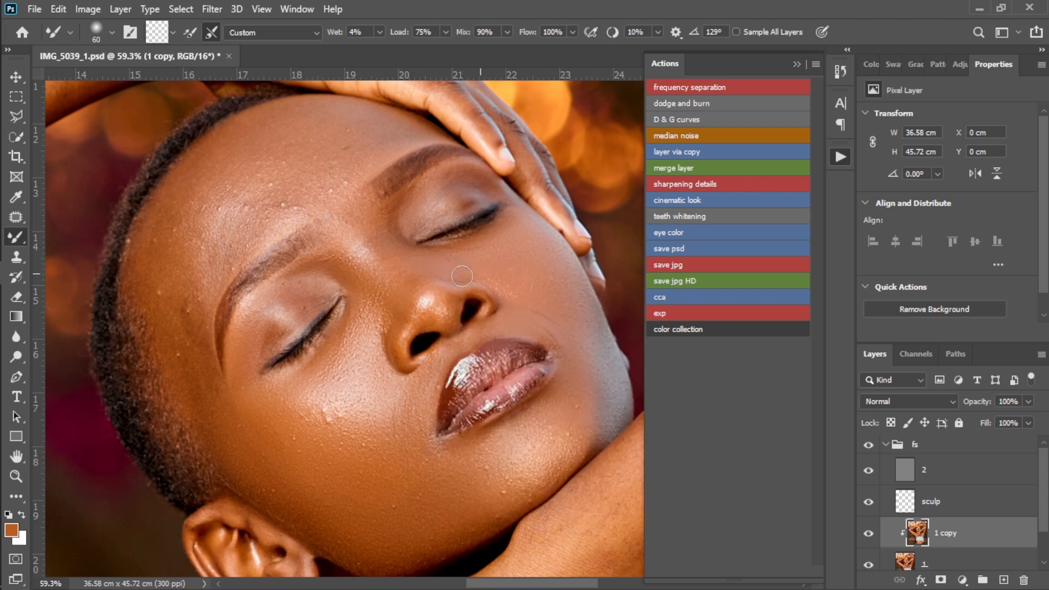
Step: Smooth the forehead and temple on the 1 copy layer with the Mixer Brush at size 150
scroll(358, 191, "down", 6)
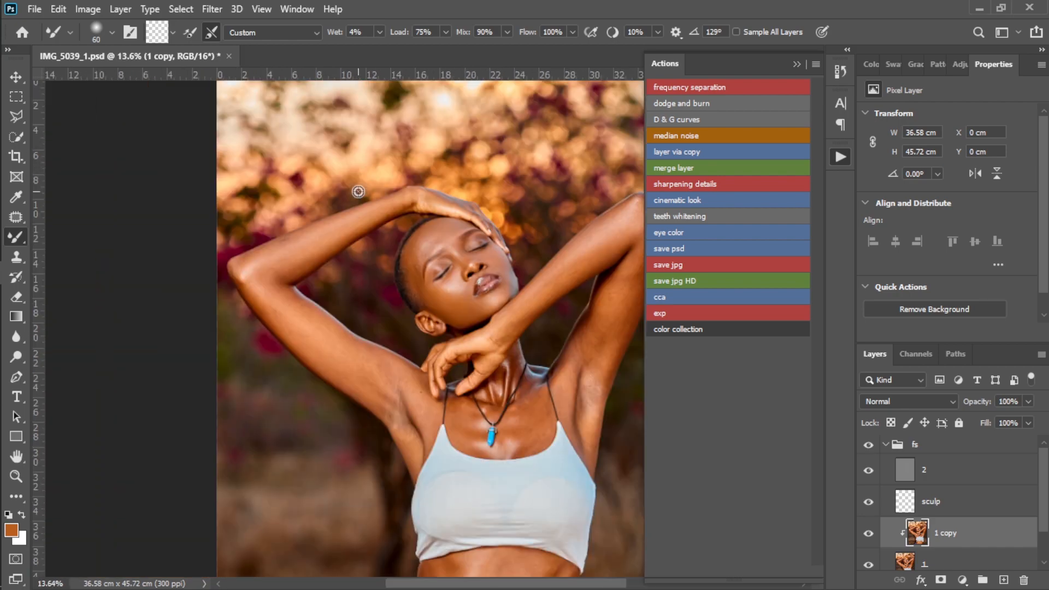
scroll(358, 191, "up", 5)
key("bracketright")
key("bracketright")
key("bracketright")
key("bracketright")
key("bracketright")
key("bracketright")
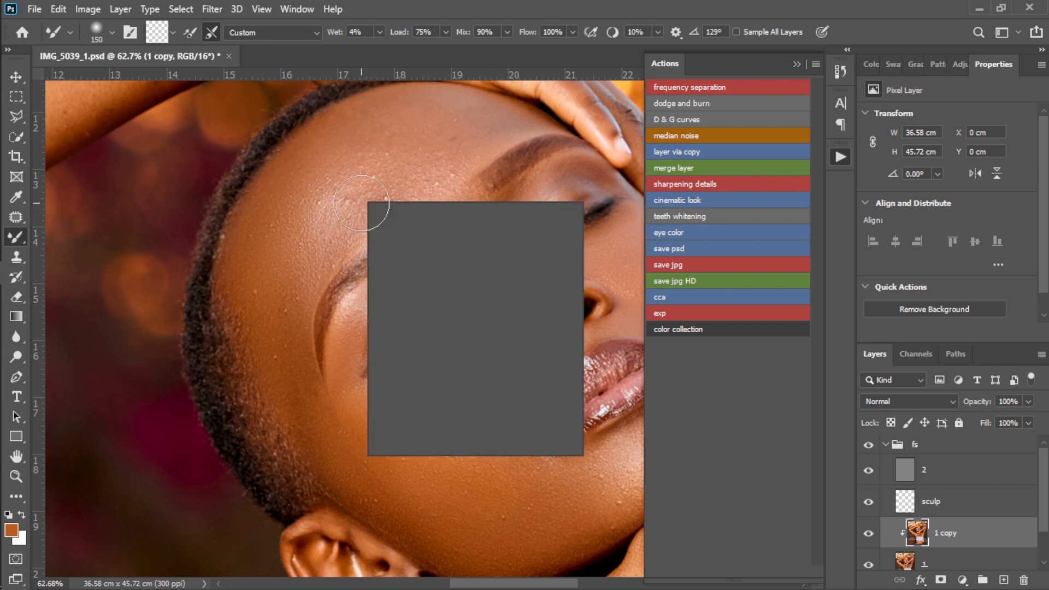
scroll(323, 129, "up", 2)
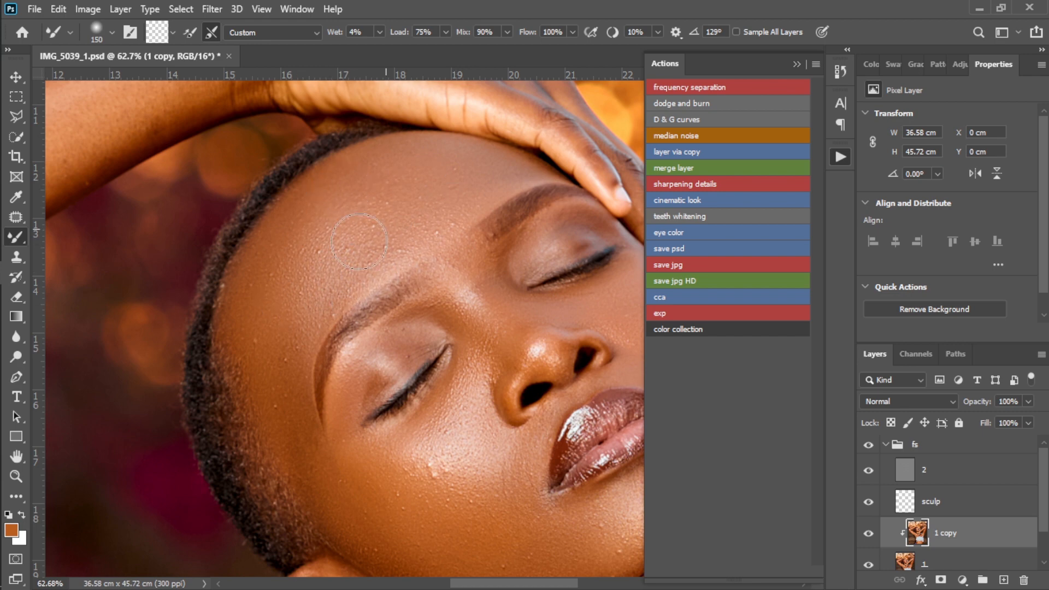
scroll(306, 273, "down", 6)
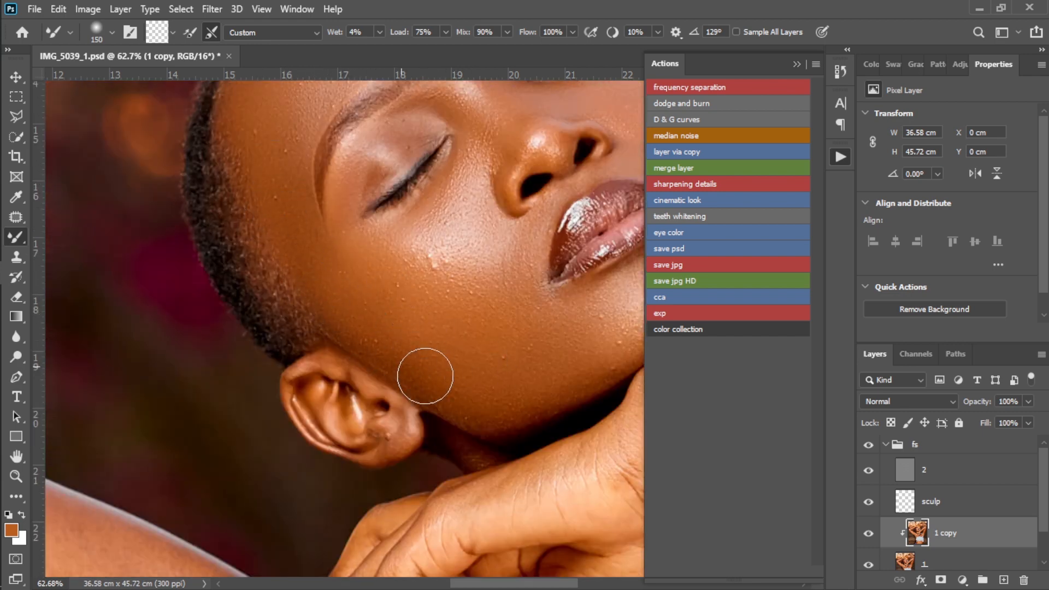
Step: Blend the skin between the eyebrows and on the far eyelid with the Mixer Brush at size 90
scroll(306, 352, "right", 5)
scroll(304, 348, "up", 4)
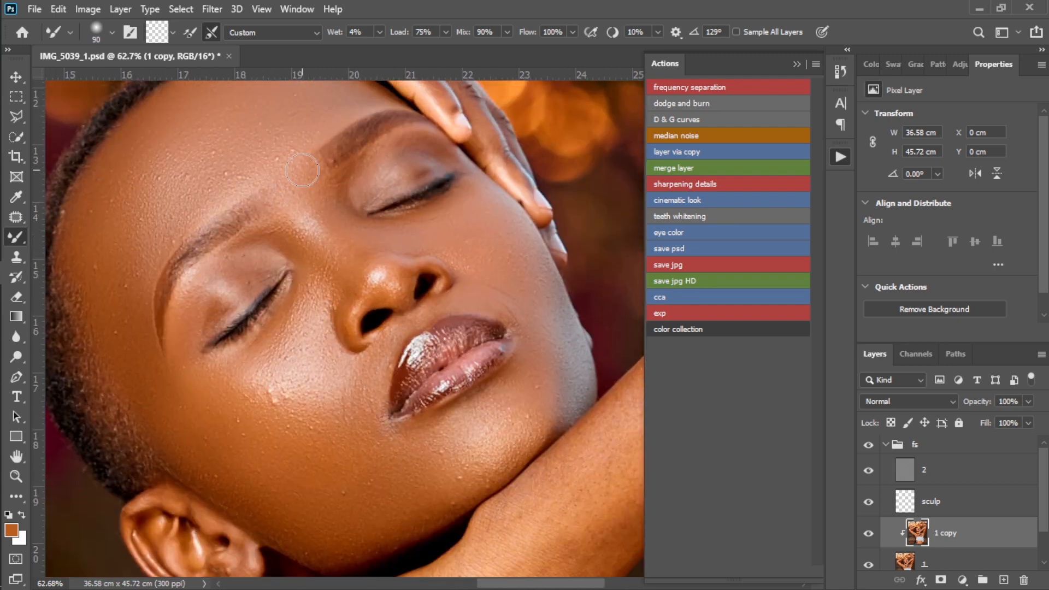
key("bracketleft")
key("bracketleft")
key("bracketleft")
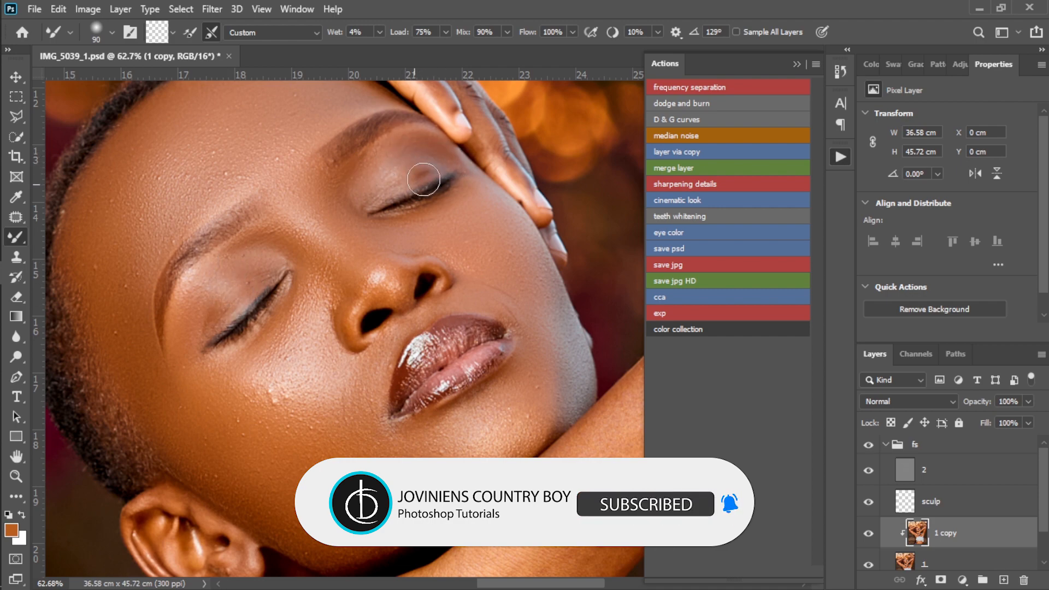
Step: Smooth the fingers resting on the head with the Mixer Brush at size 70
left_click_drag(295, 494, 290, 344)
mouse_move(464, 109)
left_mouse_down()
mouse_move(489, 321)
mouse_move(514, 338)
left_mouse_up()
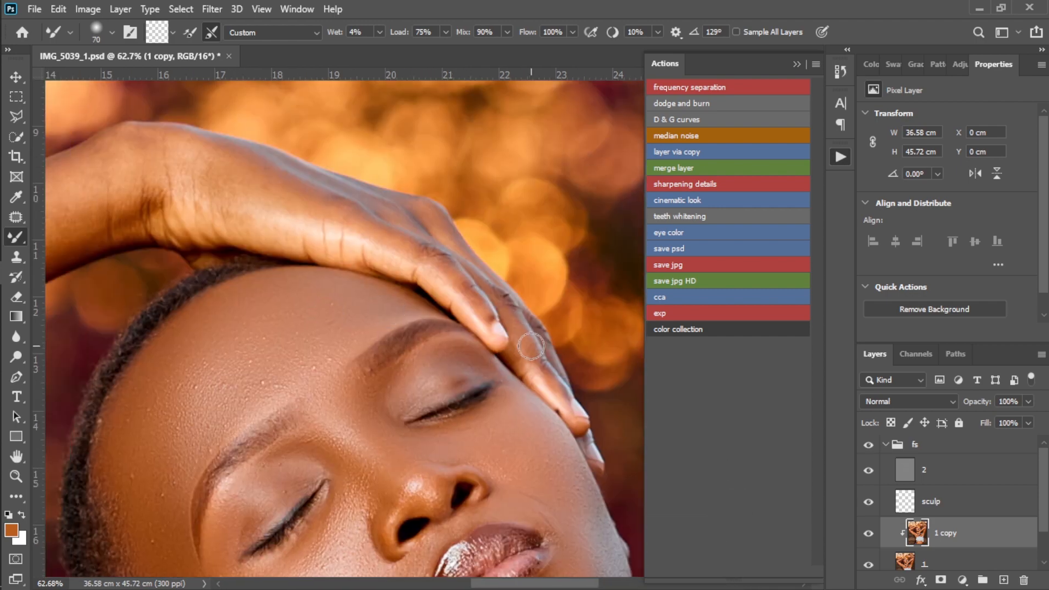
key("bracketleft")
key("bracketleft")
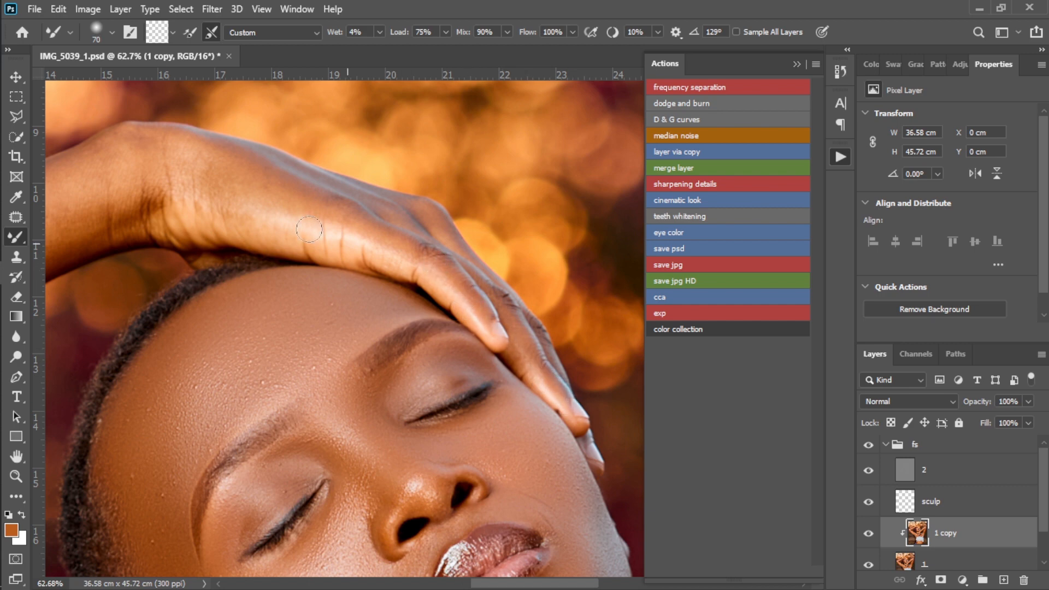
Step: Blend the back of the raised hand and its wrist with the Mixer Brush at size 125
scroll(355, 303, "left", 2)
scroll(356, 302, "up", 2)
key("bracketright")
key("bracketright")
key("bracketright")
key("bracketright")
right_click(375, 327)
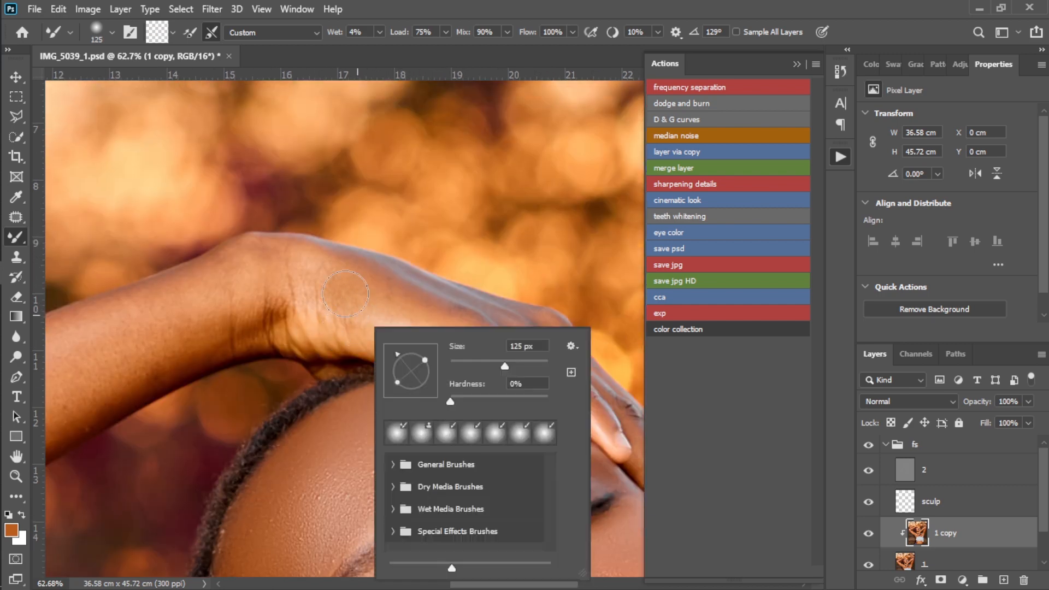
left_click(357, 344)
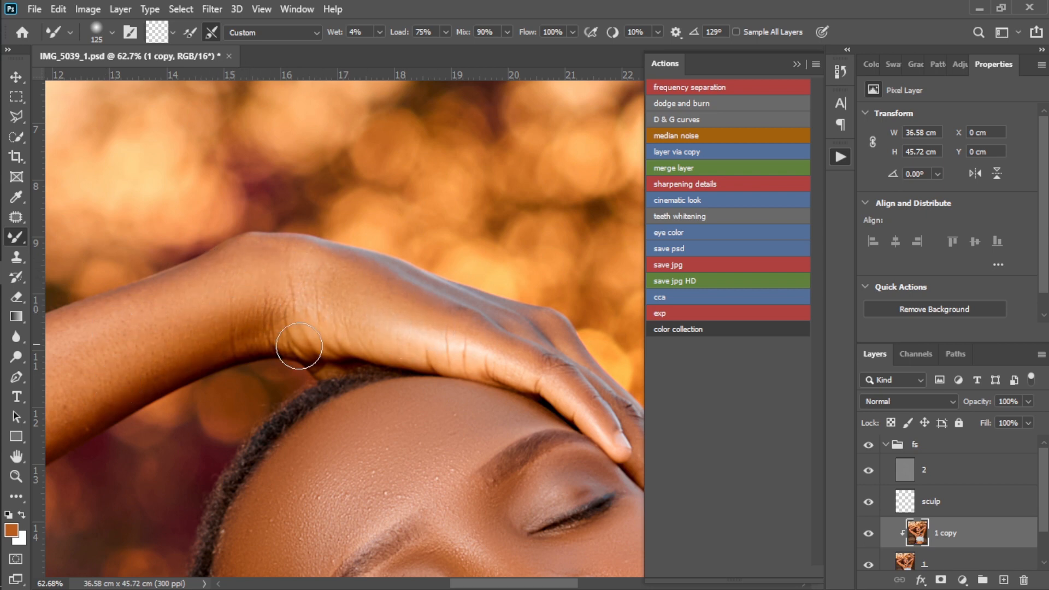
Step: Smooth the raised forearm near the wrist with the Mixer Brush, enlarging it to size 200
scroll(199, 305, "left", 4)
scroll(199, 304, "down", 2)
scroll(367, 252, "left", 2)
scroll(366, 252, "down", 1)
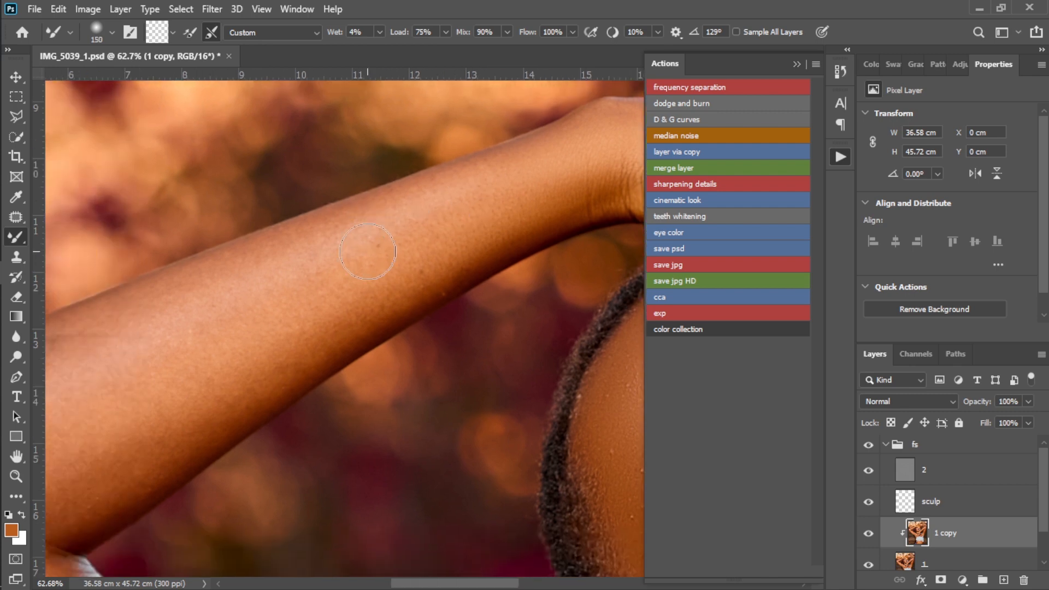
key("bracketright")
key("bracketright")
key("bracketright")
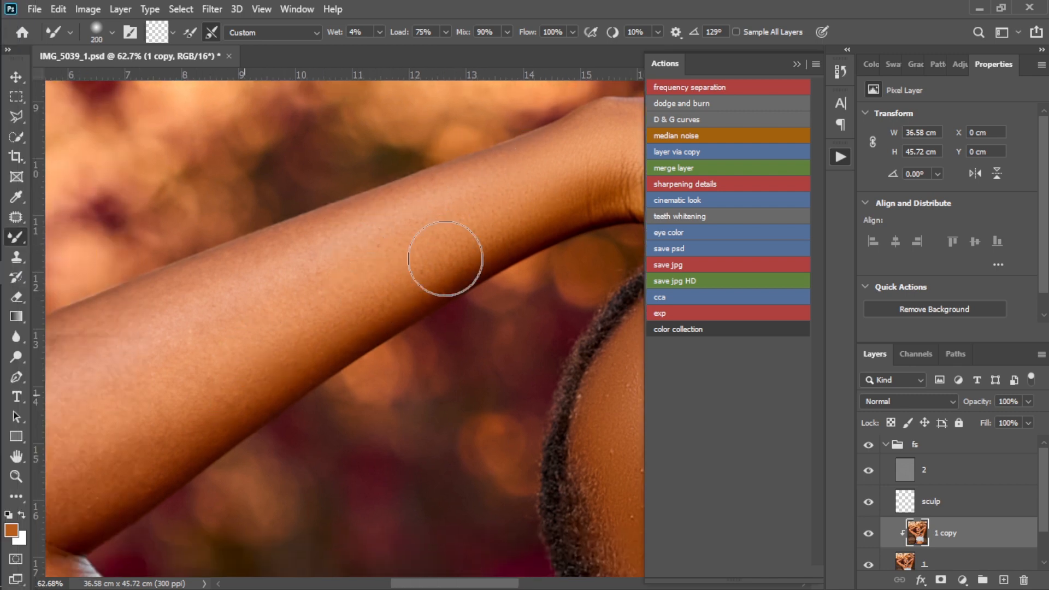
Step: Even out the forearm around the dark mark near the elbow with the Mixer Brush at size 150
scroll(301, 297, "down", 1)
left_click_drag(300, 297, 496, 247)
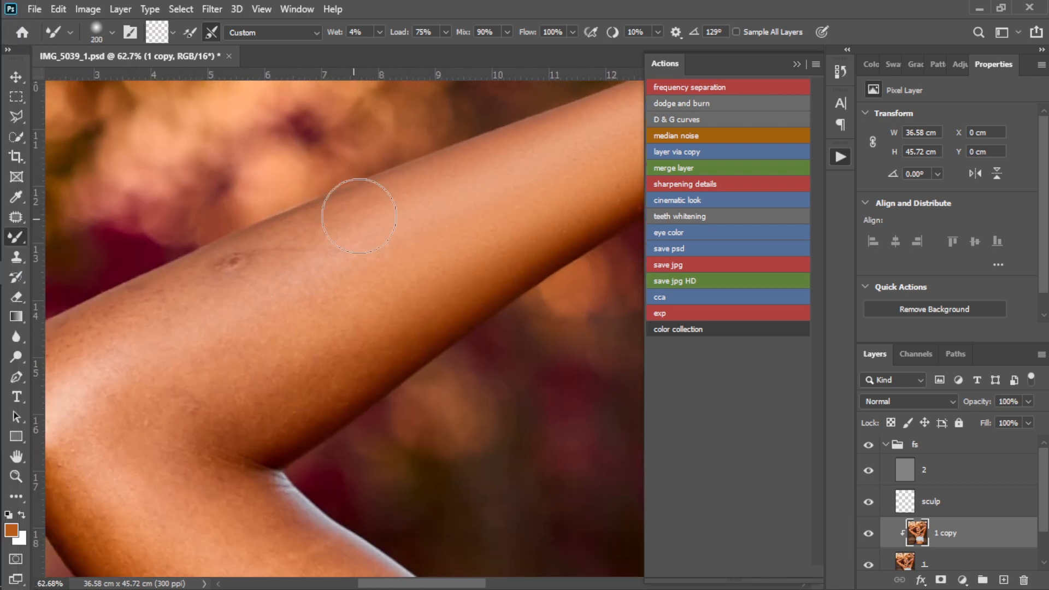
key("bracketleft")
key("bracketleft")
right_click(326, 228)
right_click(362, 217)
left_click(368, 211)
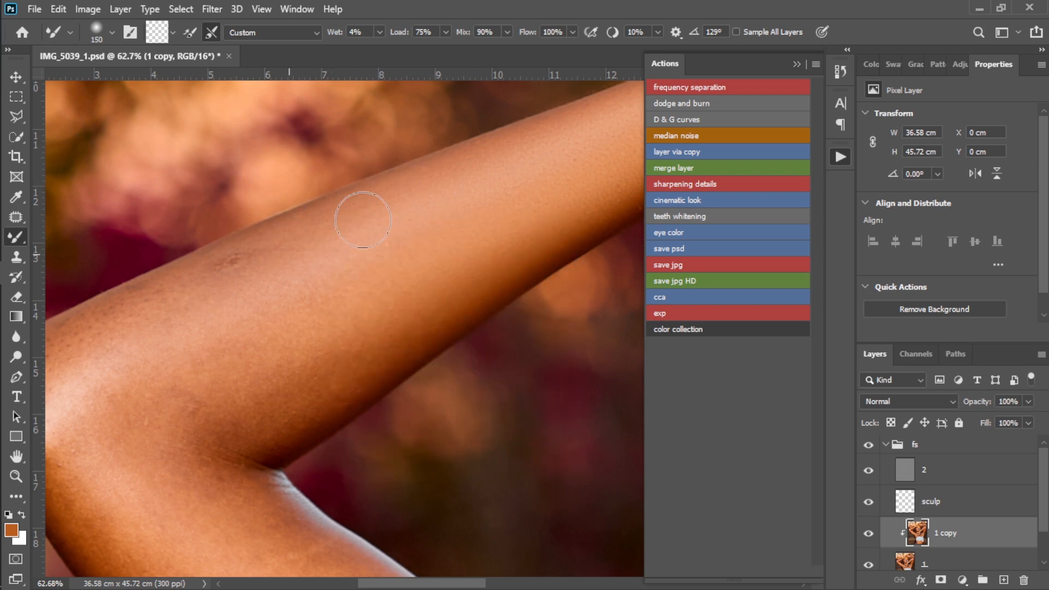
Step: Blend the elbow and the inner elbow crease with the Mixer Brush at size 150
scroll(405, 199, "down", 1)
scroll(328, 263, "down", 1)
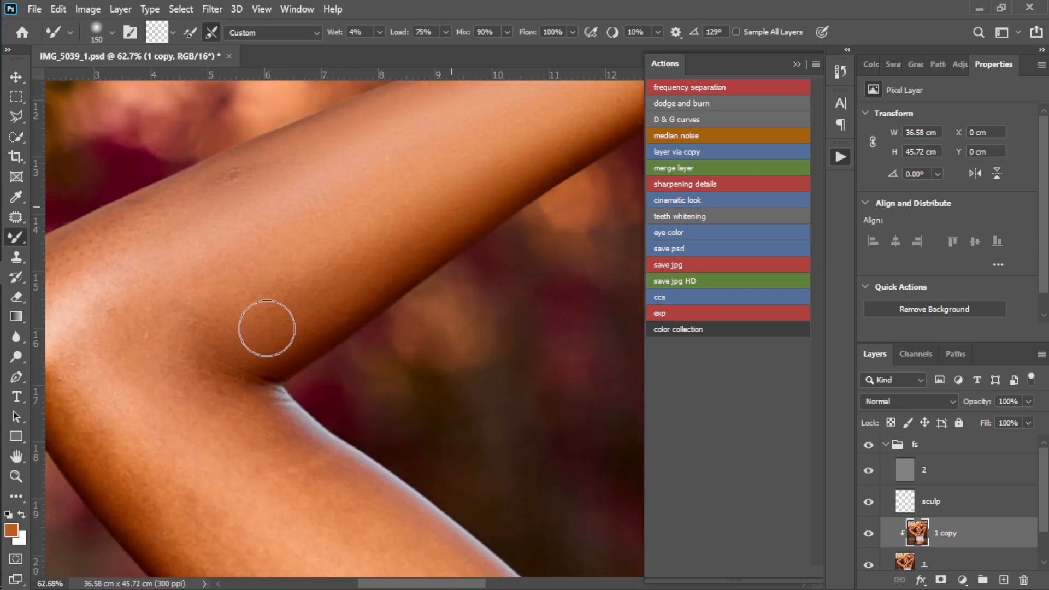
left_click_drag(145, 230, 319, 182)
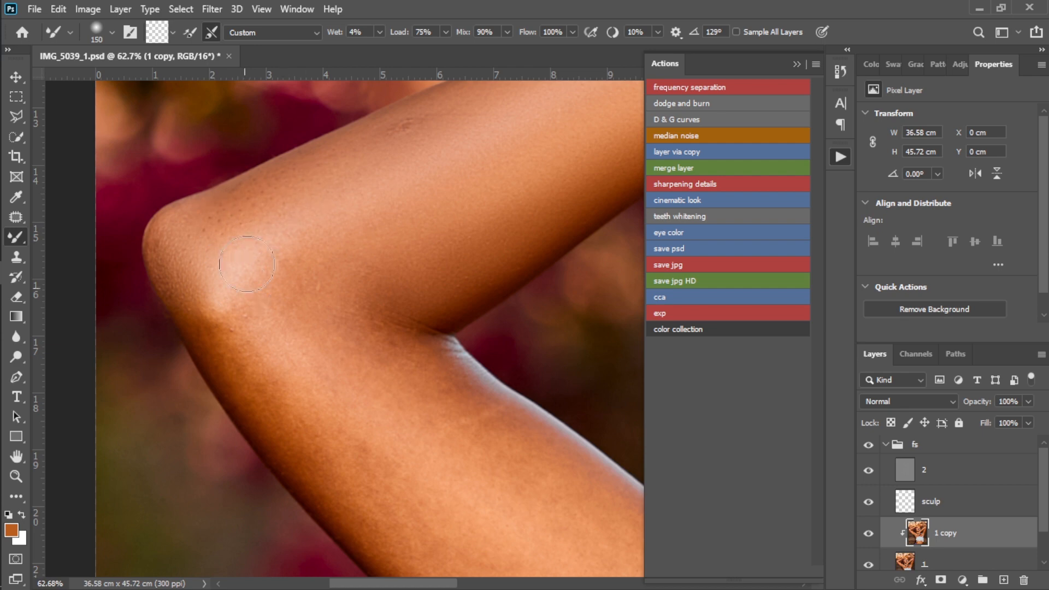
scroll(424, 303, "down", 2)
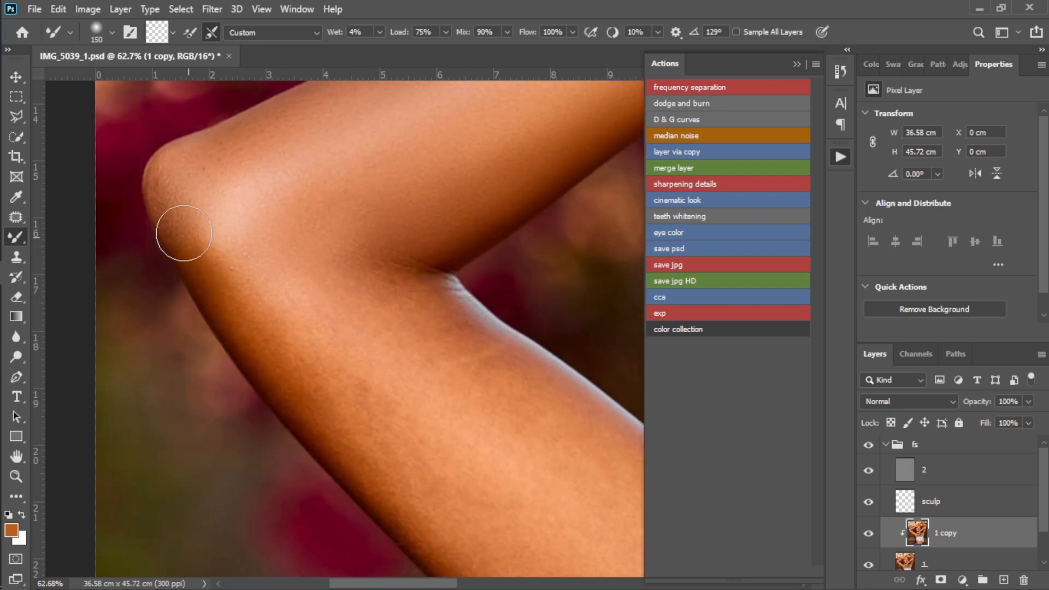
Step: Smooth the upper arm below the elbow with the Mixer Brush at size 250
left_click_drag(412, 420, 325, 299)
key("]")
key("]")
key("]")
key("]")
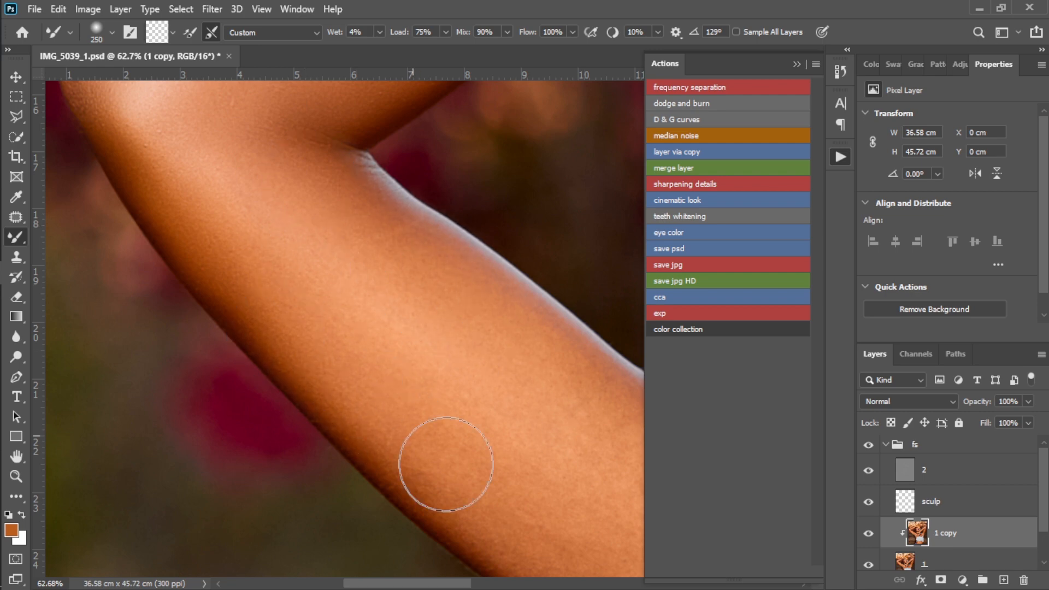
scroll(445, 347, "down", 3)
scroll(445, 346, "down", 3)
scroll(424, 302, "right", 8)
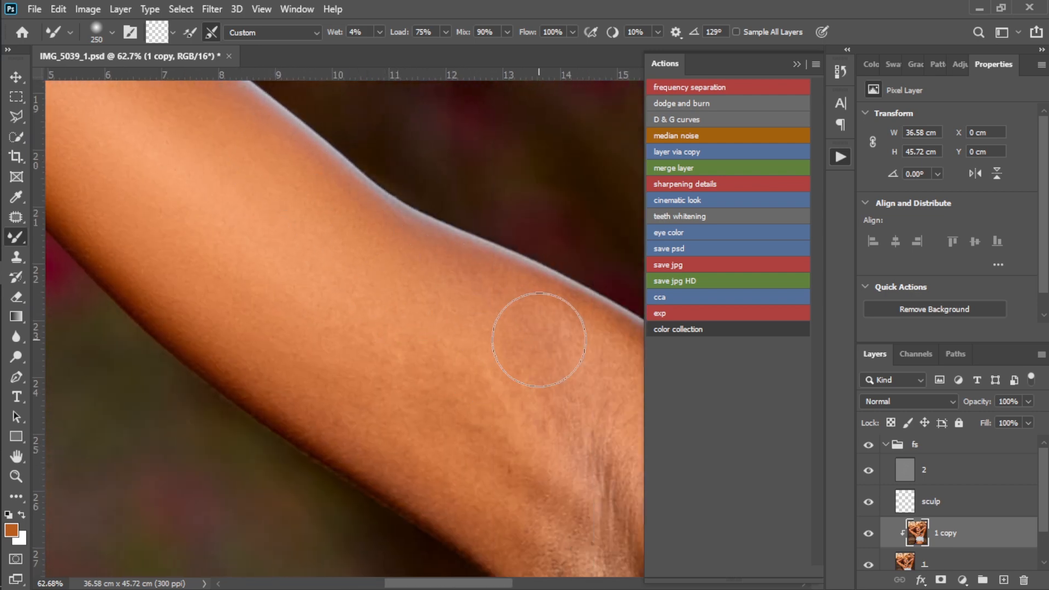
Step: Blend the upper arm into the shoulder above the armpit with the Mixer Brush at size 200
scroll(539, 339, "down", 3)
scroll(470, 317, "right", 4)
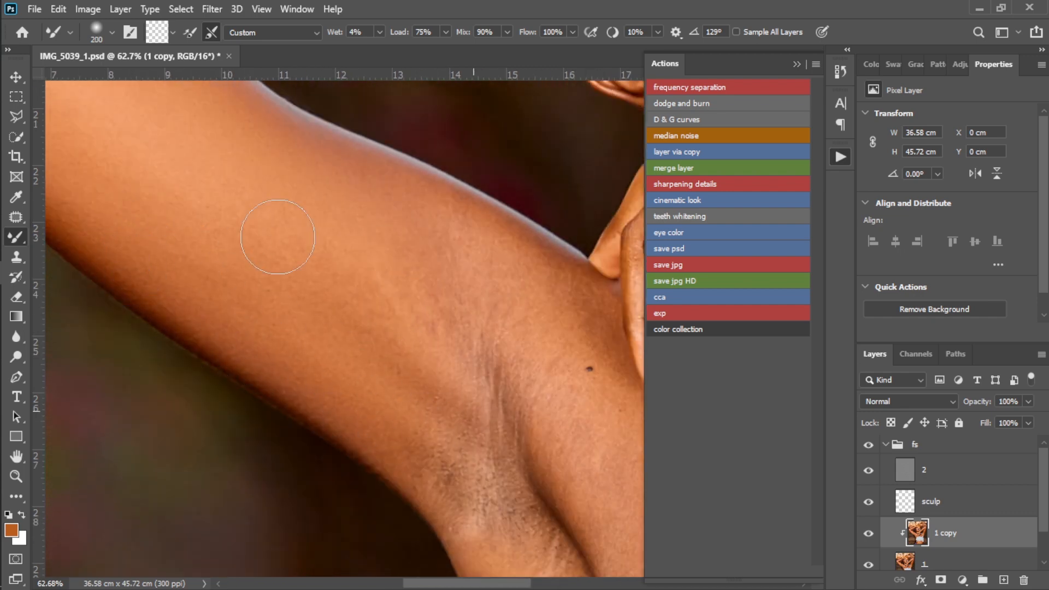
scroll(574, 328, "down", 3)
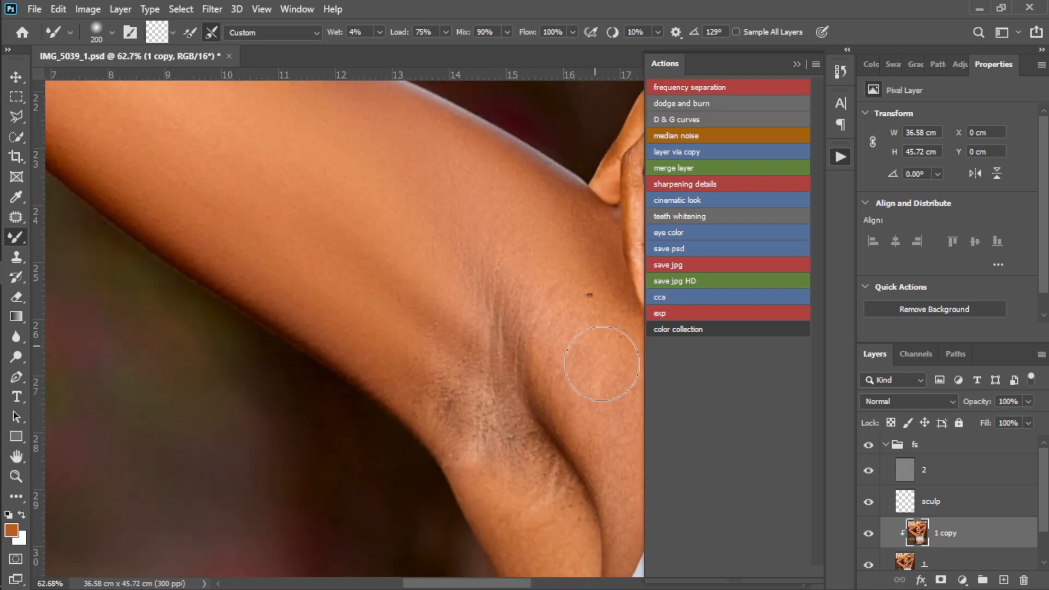
scroll(588, 398, "down", 5)
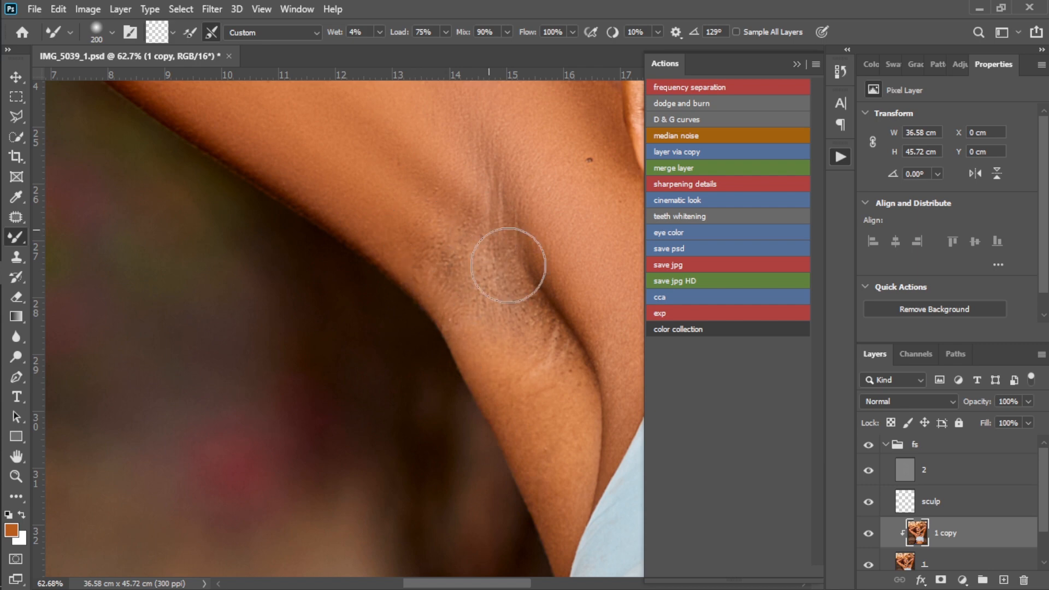
Step: Smooth the armpit folds and the skin down to the edge of the top with the Mixer Brush at size 125
scroll(468, 280, "right", 5)
key("bracketleft")
key("bracketleft")
key("bracketleft")
scroll(463, 241, "up", 1)
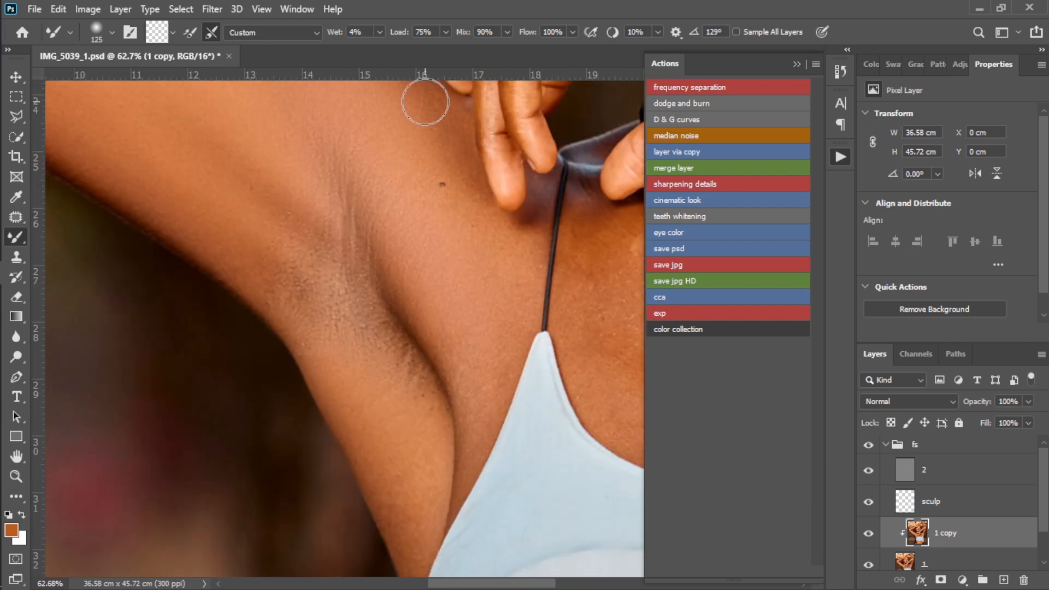
scroll(459, 215, "down", 1)
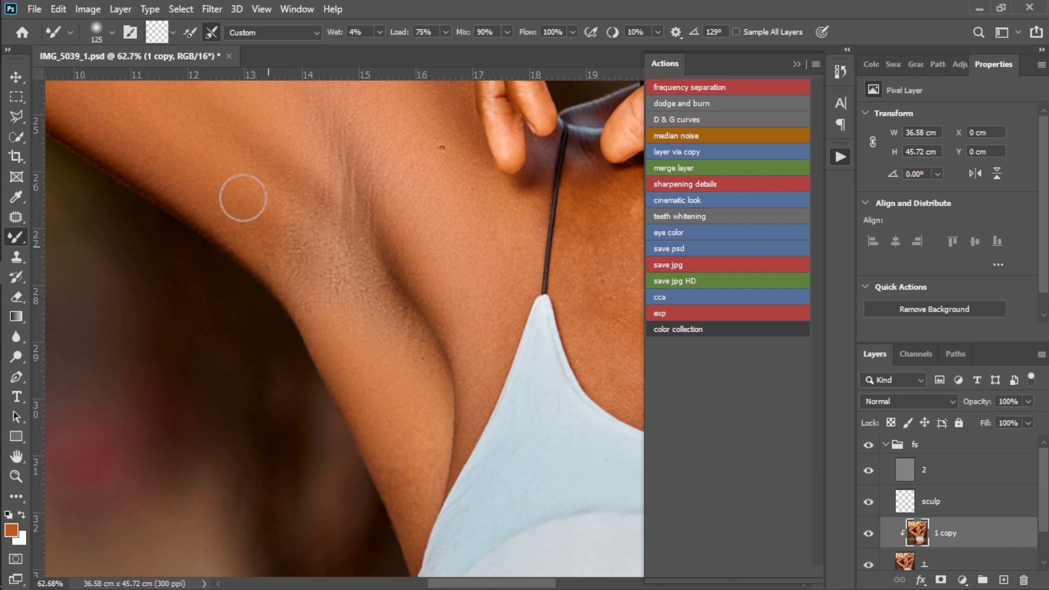
scroll(389, 312, "down", 3)
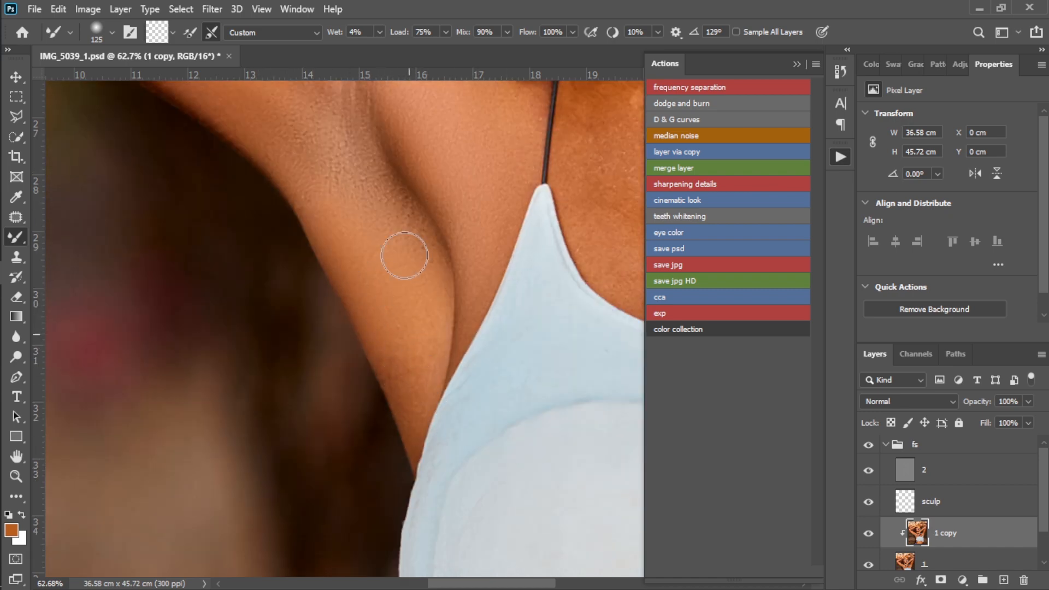
scroll(407, 328, "down", 1)
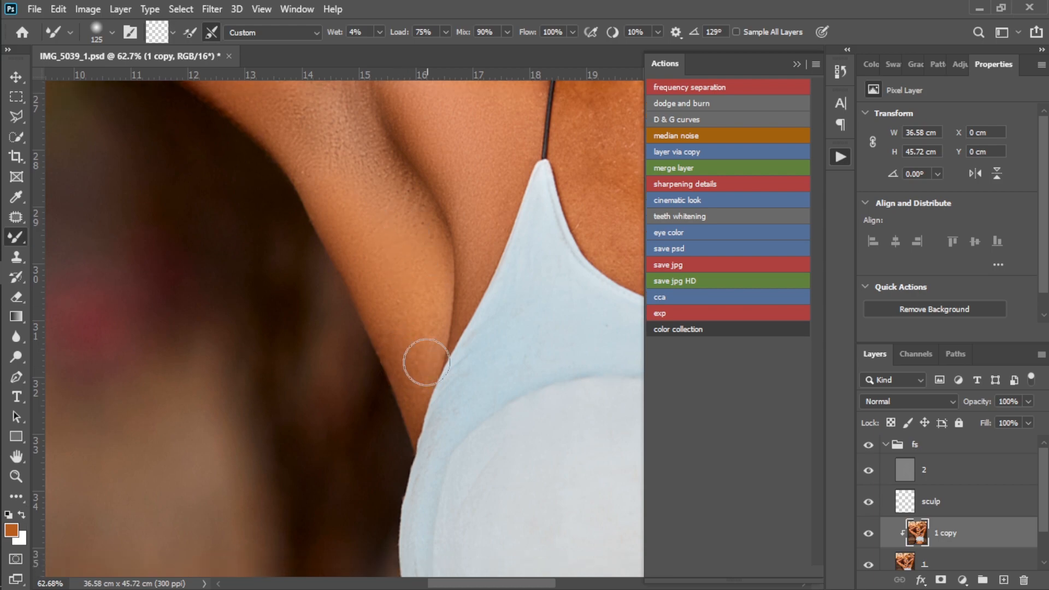
Step: Smooth the fingers of the hand held below the chin with the Mixer Brush at size 45
scroll(467, 295, "down", 3)
left_click_drag(467, 295, 314, 408)
scroll(417, 269, "down", 2)
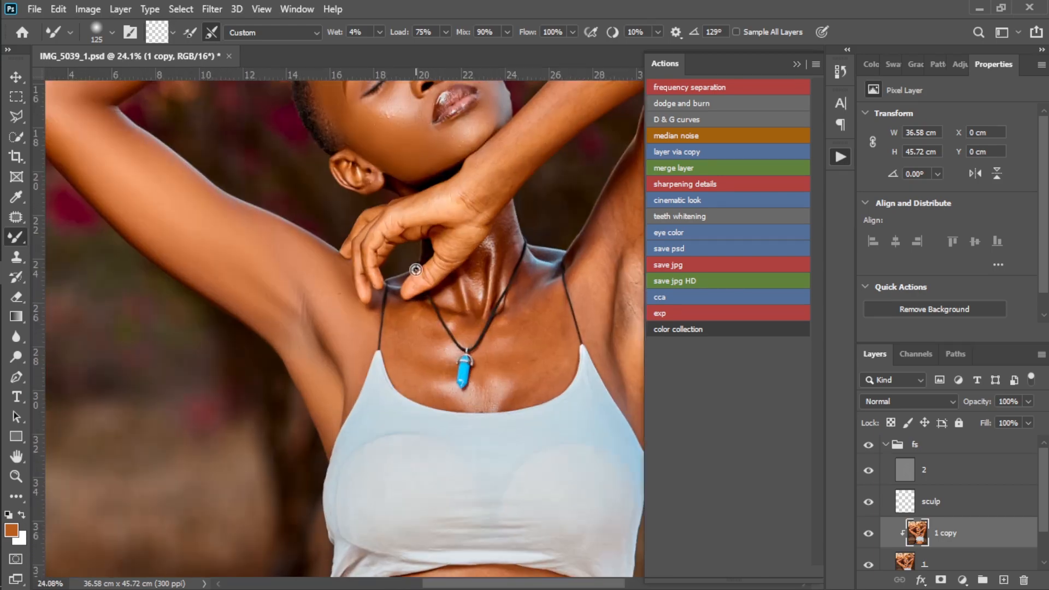
scroll(402, 235, "up", 8)
key("[")
key("[")
key("[")
key("[")
key("[")
key("[")
key("[")
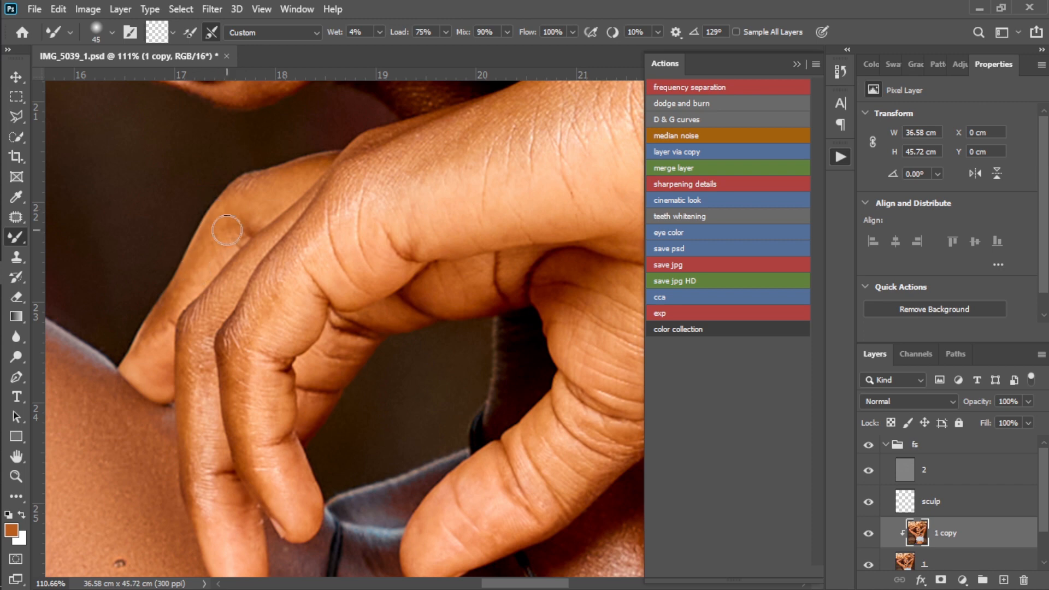
scroll(298, 183, "down", 2)
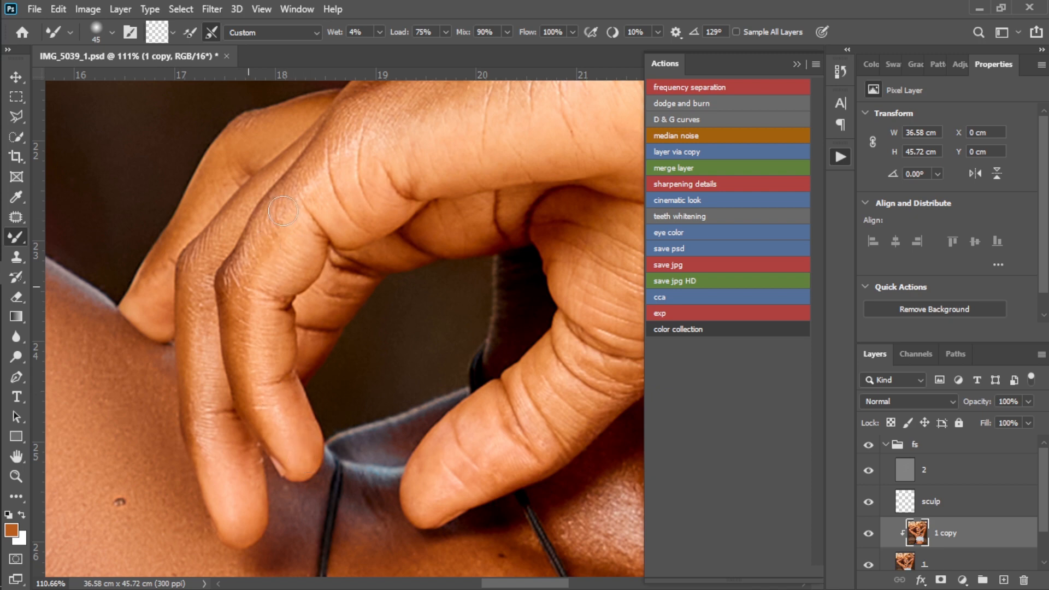
right_click(343, 285)
left_click(324, 329)
Step: Blend the back of the hand below the chin with the Mixer Brush at size 80
mouse_move(457, 179)
left_mouse_down()
mouse_move(328, 237)
mouse_move(309, 314)
left_mouse_up()
key("bracketright")
key("bracketright")
key("bracketright")
key("bracketright")
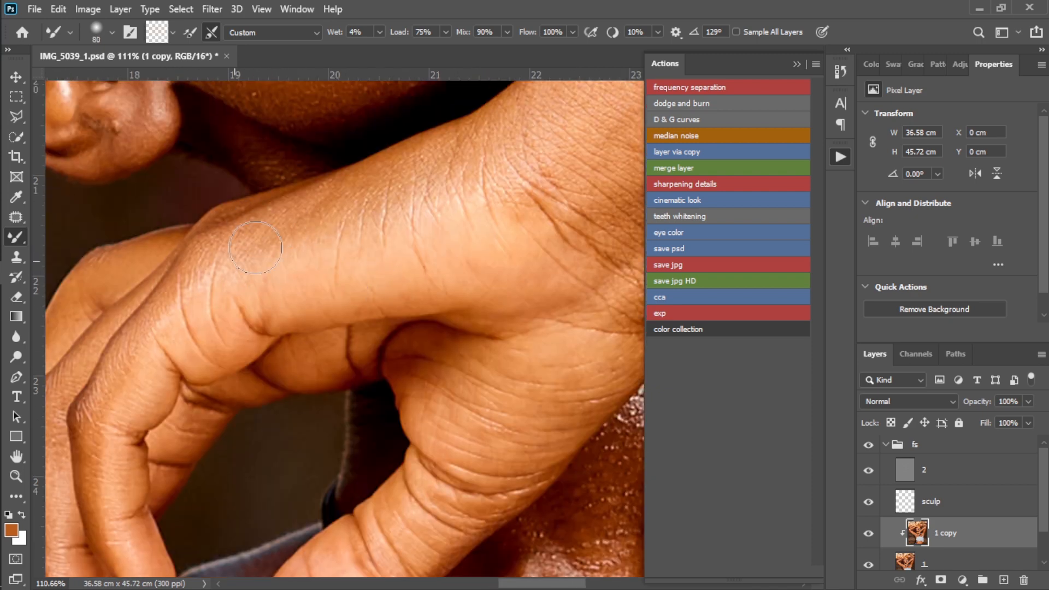
mouse_move(457, 306)
left_mouse_down()
mouse_move(497, 274)
mouse_move(311, 338)
mouse_move(298, 366)
mouse_move(514, 326)
mouse_move(522, 444)
mouse_move(554, 438)
left_mouse_up()
mouse_move(455, 257)
left_mouse_down()
mouse_move(362, 267)
mouse_move(309, 349)
left_mouse_up()
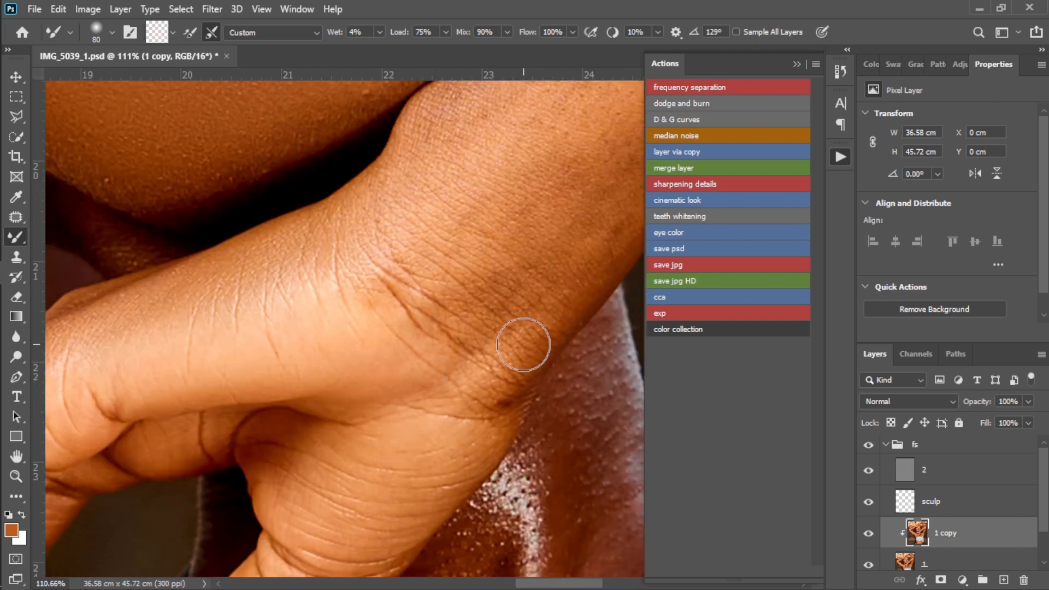
Step: Smooth the wrist of the arm crossing below the chin with the Mixer Brush at size 100
left_click_drag(460, 145, 460, 285)
key("bracketright")
key("bracketright")
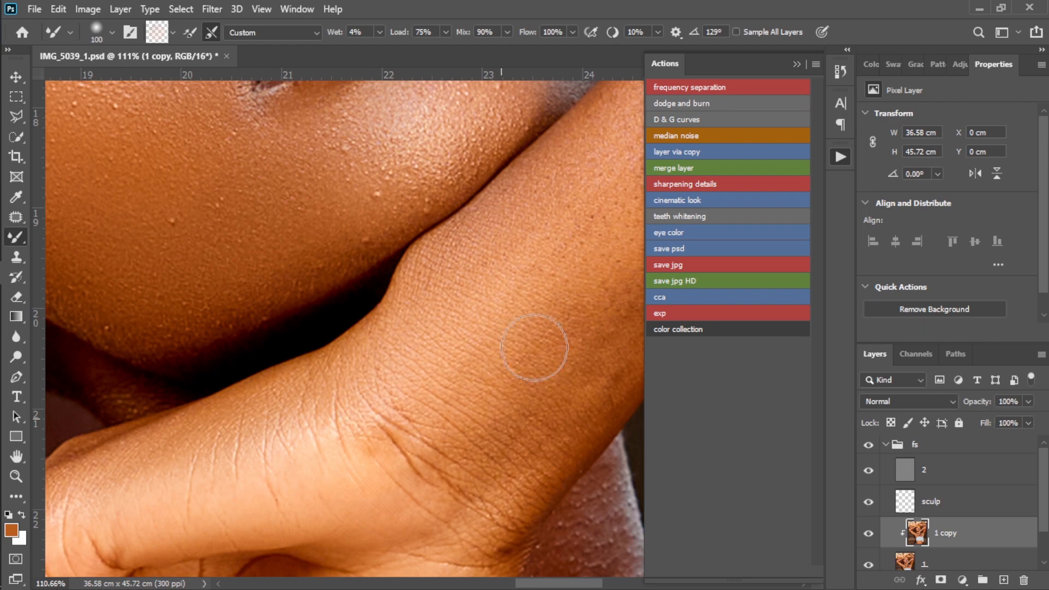
scroll(492, 312, "right", 3)
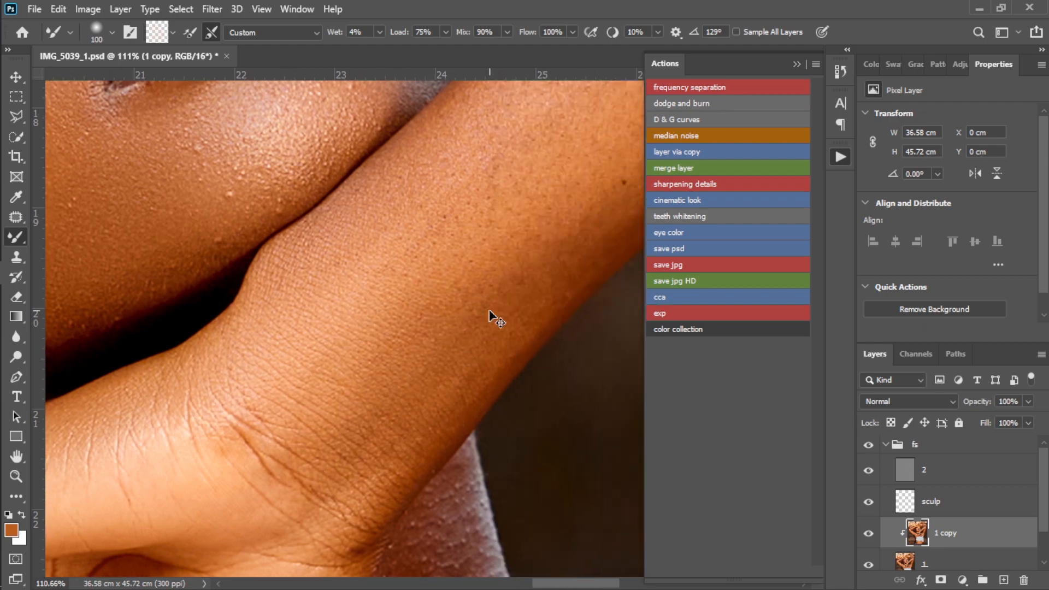
Step: Blend the forearm beside the chin with the Mixer Brush at size 150
scroll(490, 316, "right", 2)
scroll(490, 316, "up", 3)
key("bracketright")
key("bracketright")
mouse_move(487, 316)
left_mouse_down()
mouse_move(476, 381)
mouse_move(459, 308)
mouse_move(546, 164)
left_mouse_up()
scroll(357, 310, "down", 3)
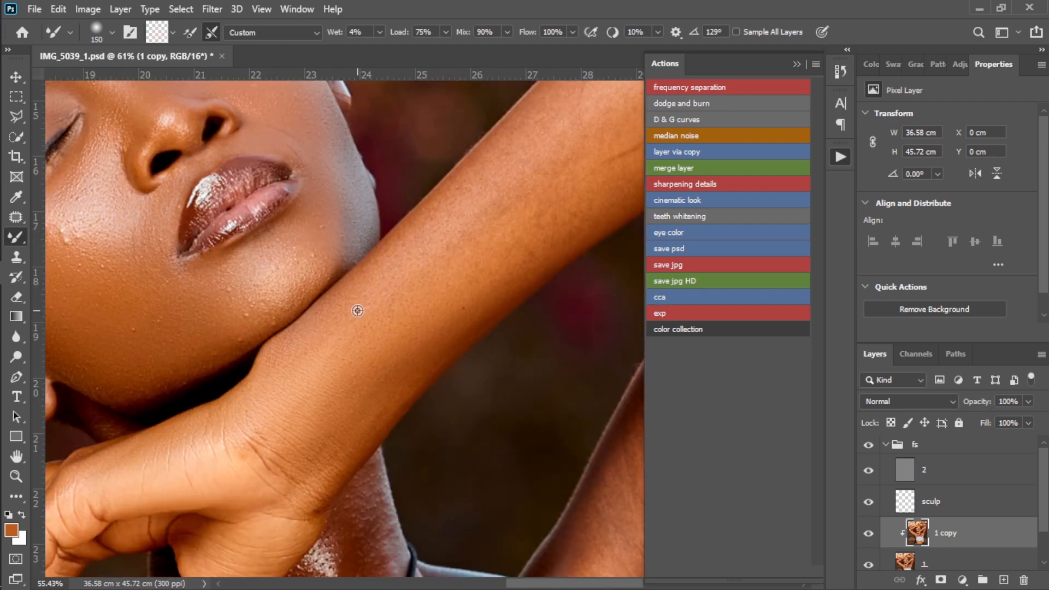
scroll(357, 310, "down", 2)
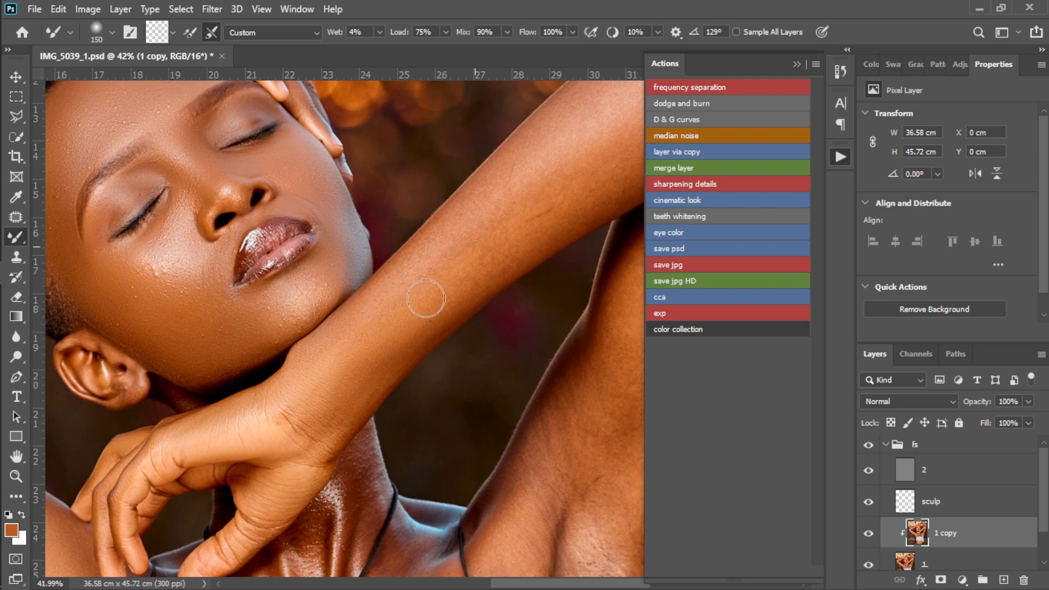
Step: Smooth the forearm from the chin up to the raised elbow with the Mixer Brush at size 200
scroll(412, 244, "right", 2)
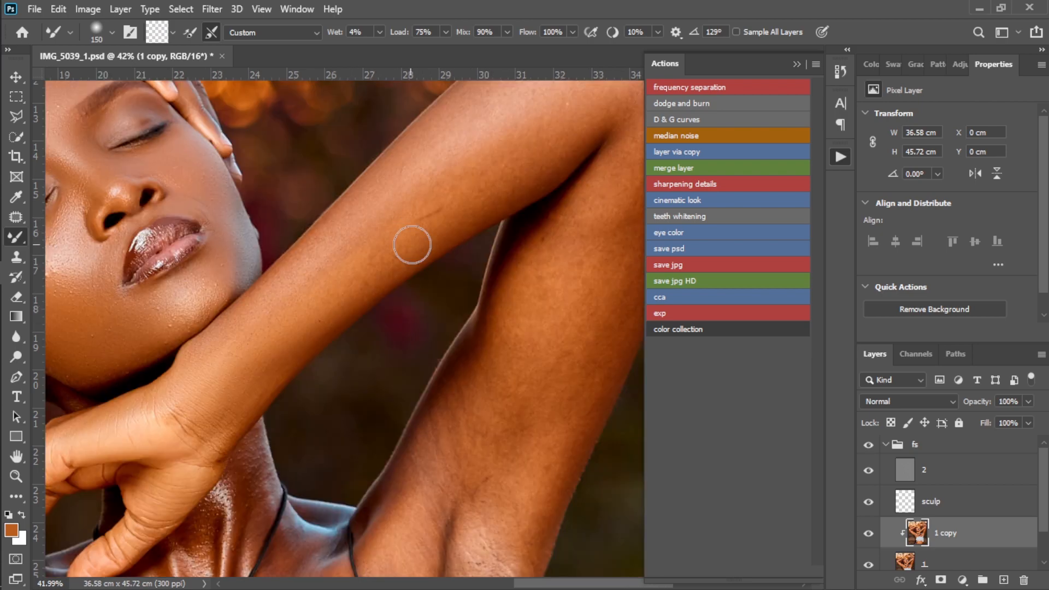
scroll(411, 244, "up", 1)
key("]")
key("]")
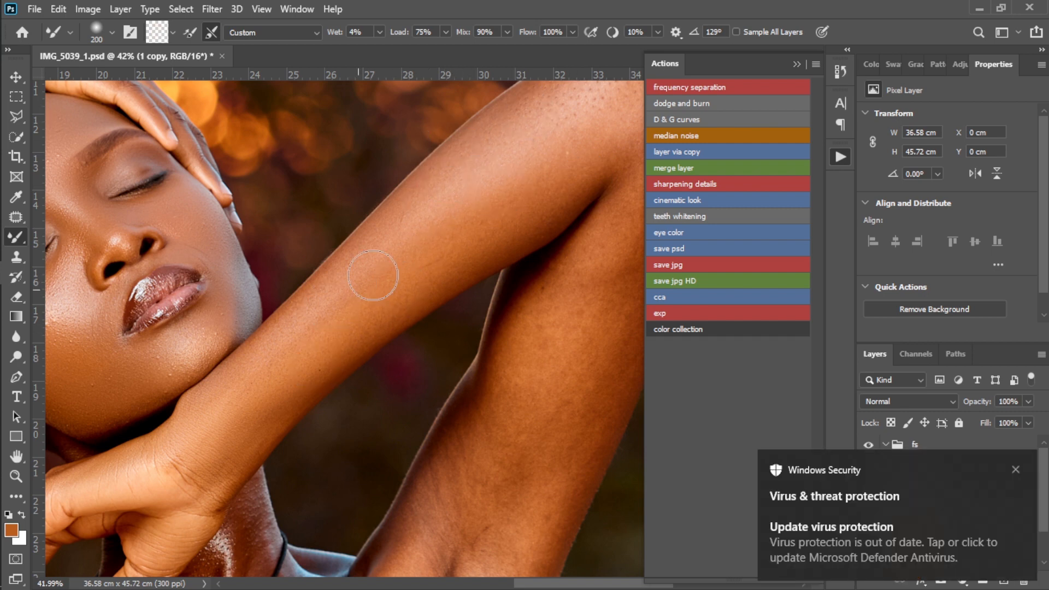
scroll(487, 182, "right", 2)
scroll(509, 188, "up", 3)
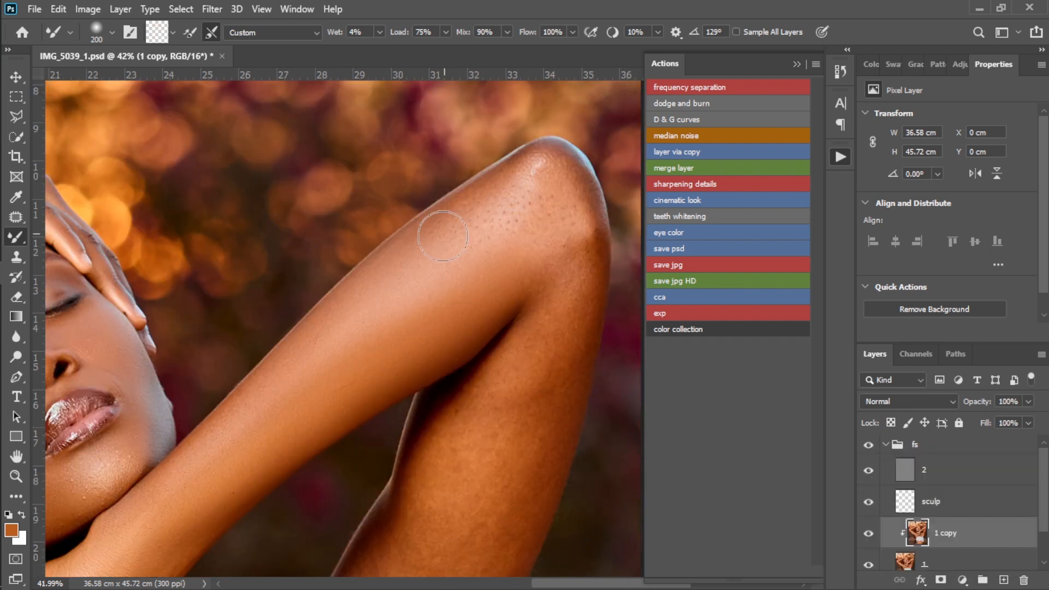
Step: Blend the skin of the raised upper arm and the armpit below it with the Mixer Brush at size 200
scroll(565, 195, "down", 3)
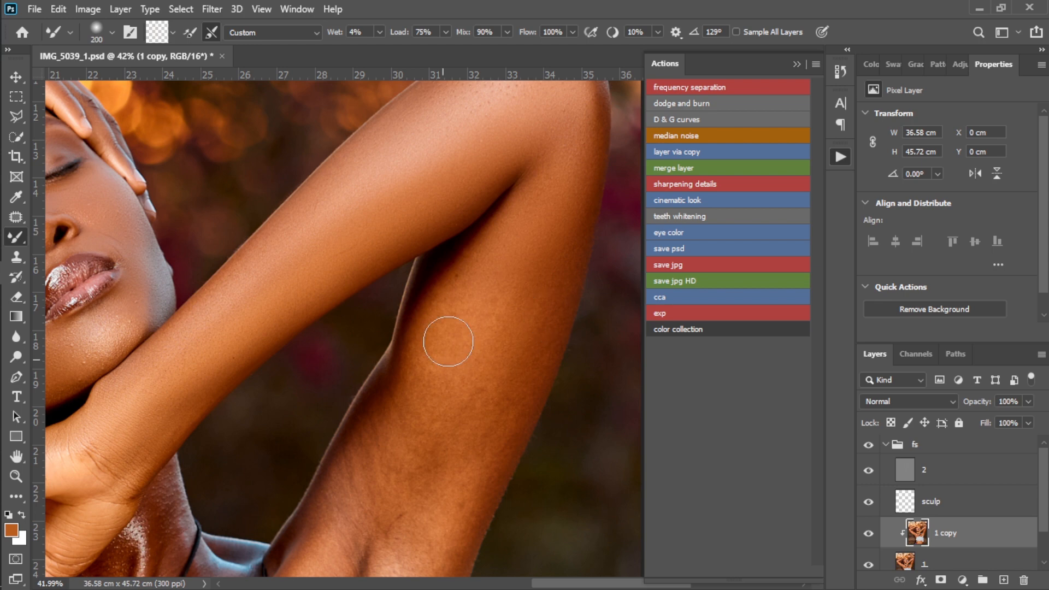
scroll(528, 284, "down", 1)
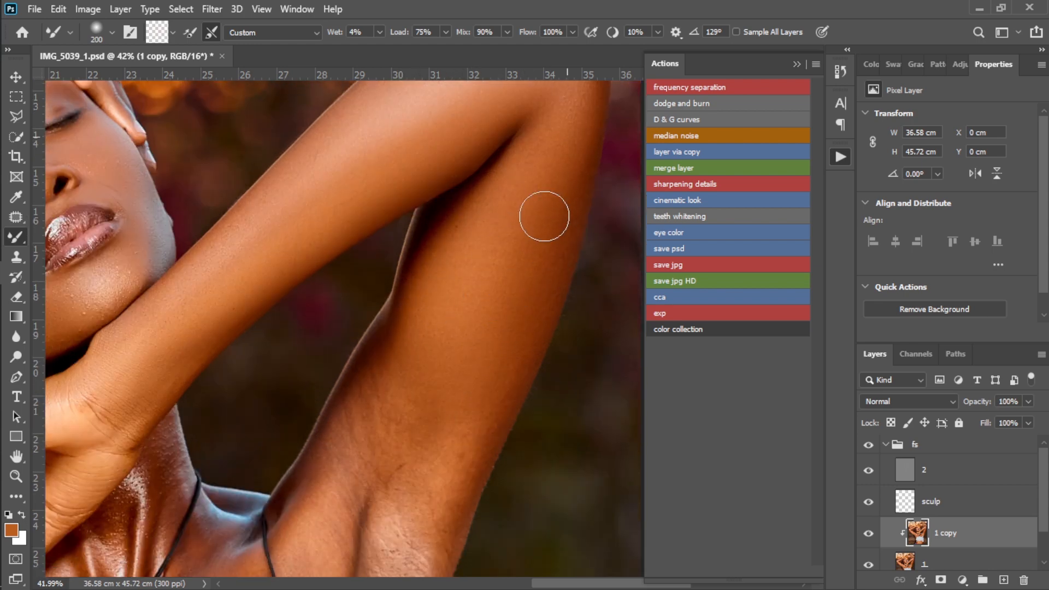
scroll(389, 153, "down", 4)
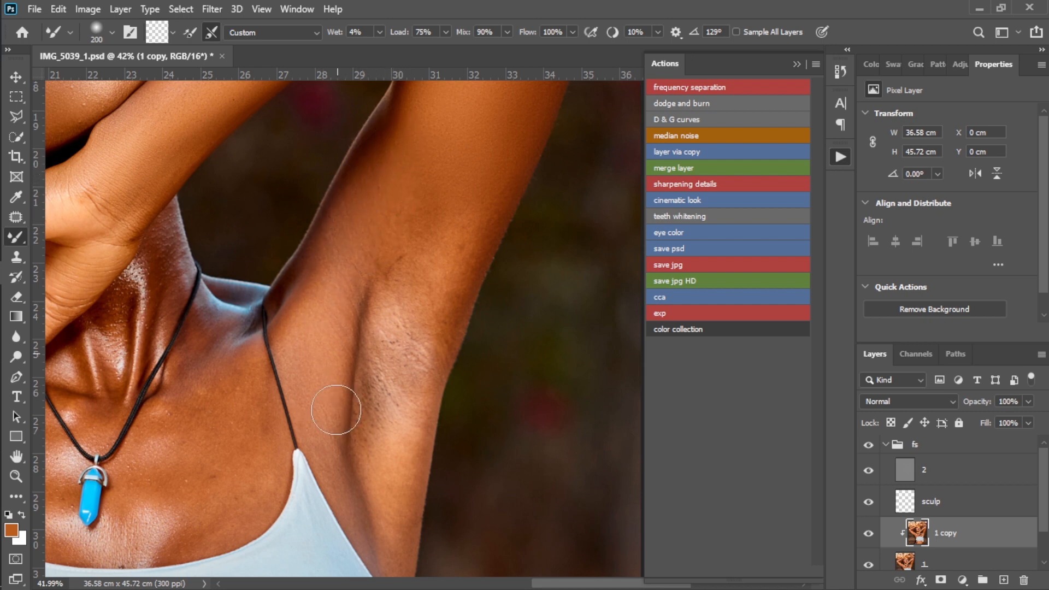
mouse_move(380, 285)
left_mouse_down()
mouse_move(415, 235)
mouse_move(389, 240)
mouse_move(412, 330)
mouse_move(468, 243)
mouse_move(461, 200)
mouse_move(427, 230)
mouse_move(408, 302)
left_mouse_up()
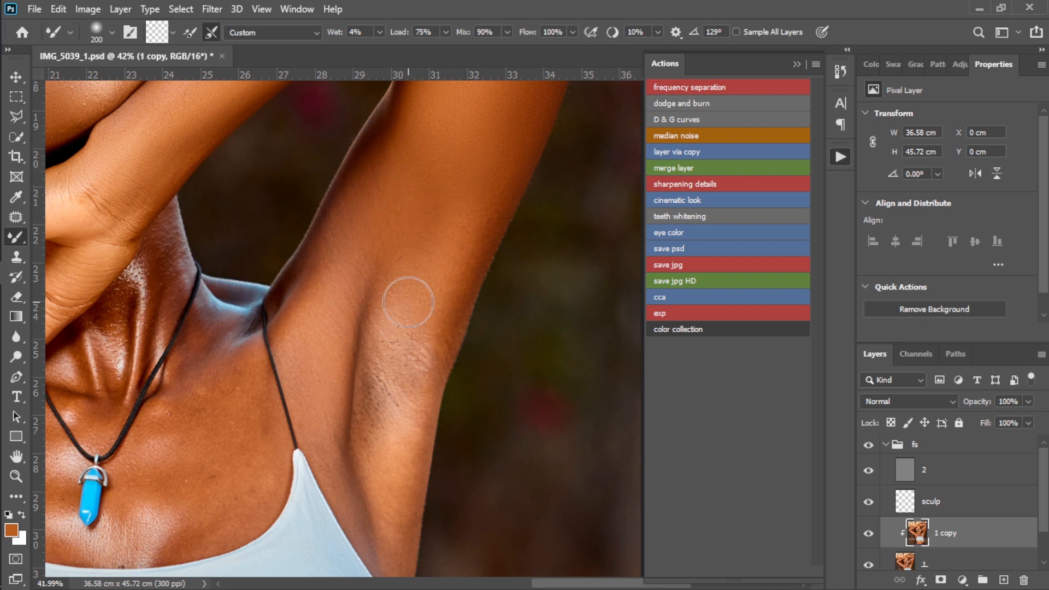
scroll(408, 302, "down", 3)
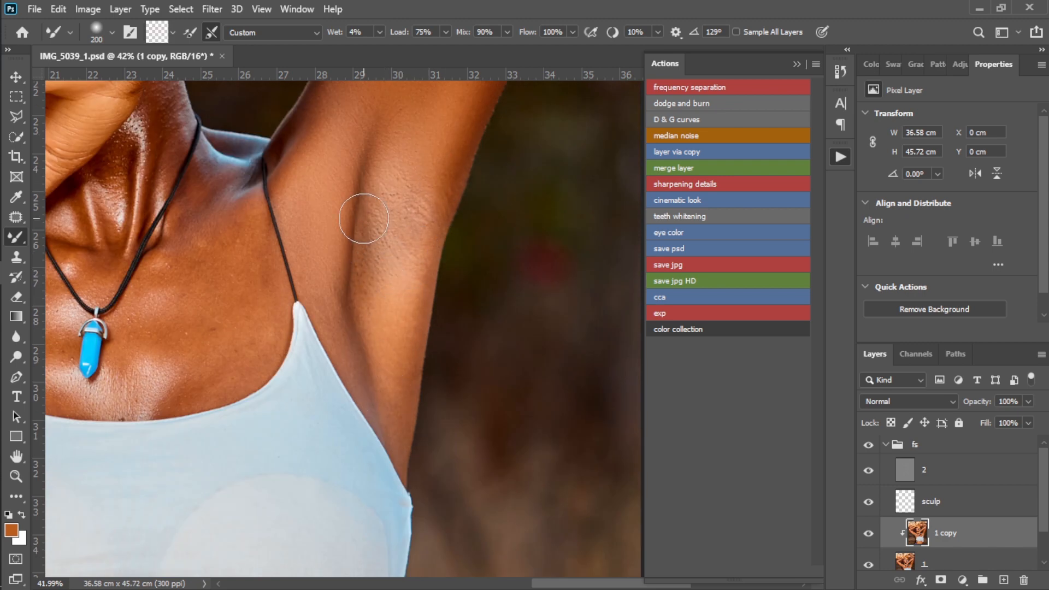
scroll(363, 219, "down", 1)
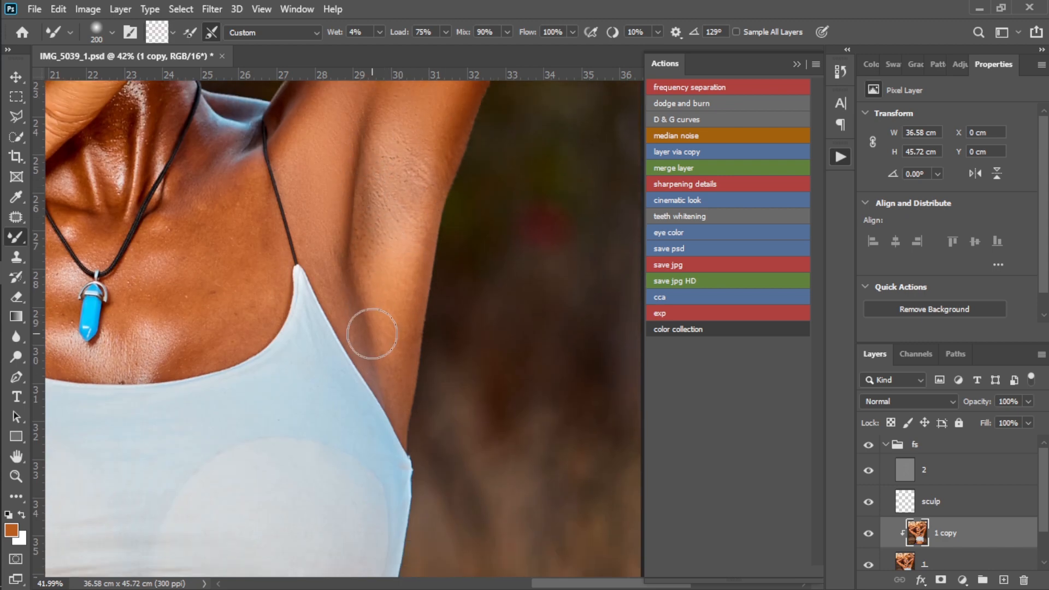
Step: Smooth the skin between the armpit and the edge of the white top with the Mixer Brush at size 125
key("bracketleft")
key("bracketleft")
key("bracketleft")
scroll(416, 188, "down", 3)
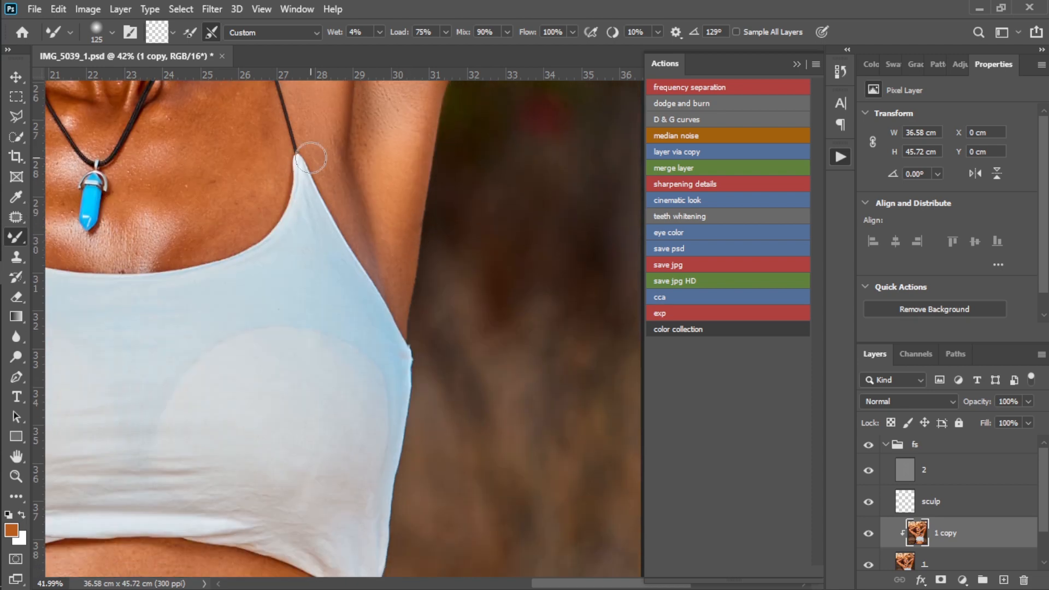
scroll(340, 166, "down", 1)
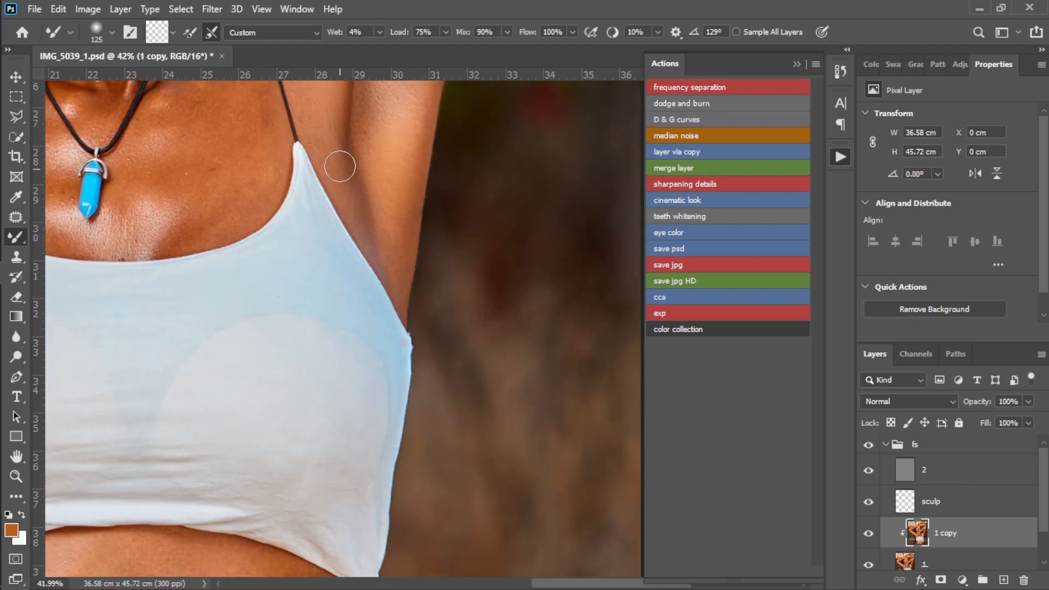
Step: Blend the shoulder and collarbone hollow between the necklace cord and the top's strap with the Mixer Brush at size 90
scroll(330, 265, "up", 5)
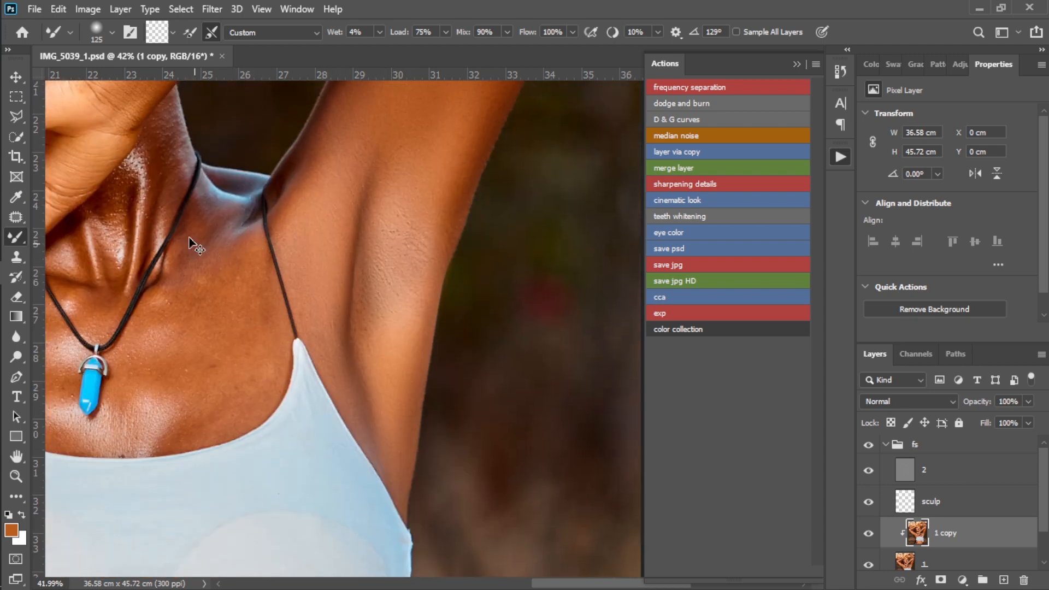
scroll(273, 253, "up", 1, "alt")
key("bracketleft")
key("bracketleft")
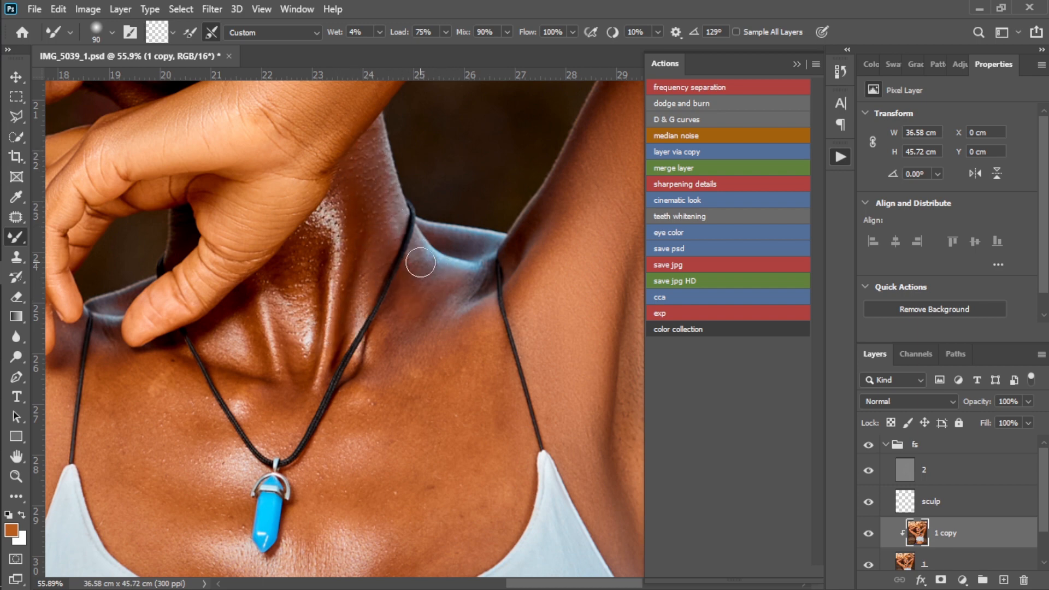
mouse_move(421, 263)
left_mouse_down()
mouse_move(433, 288)
mouse_move(437, 238)
mouse_move(479, 266)
left_mouse_up()
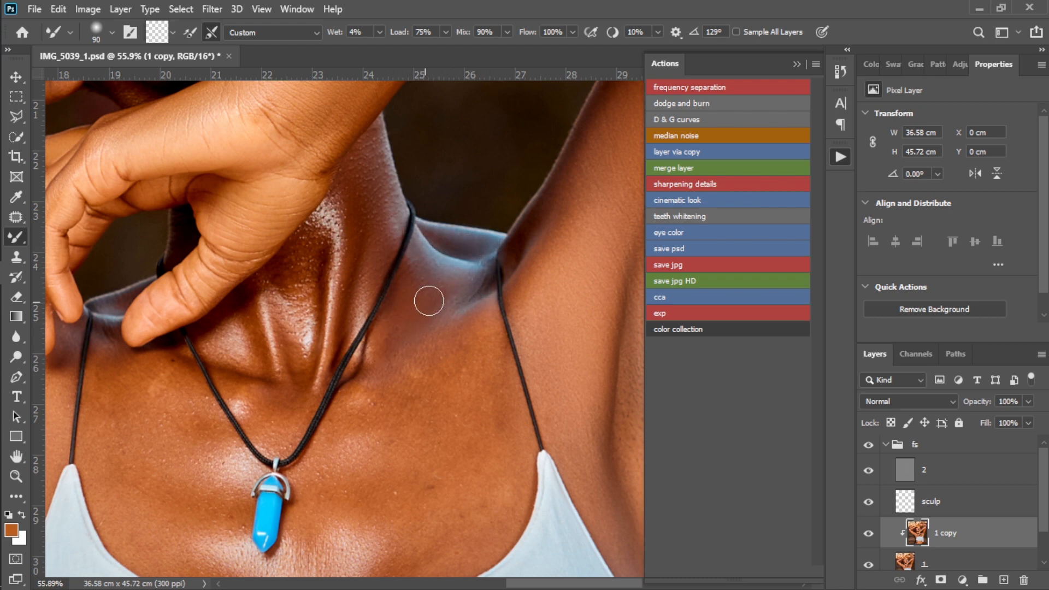
scroll(438, 330, "down", 1)
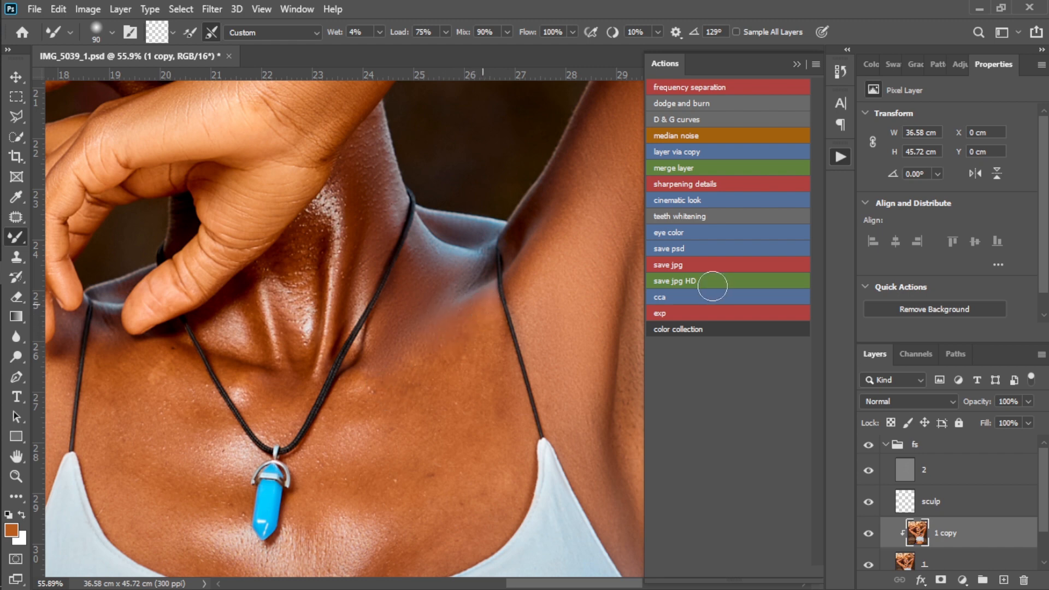
Step: Smooth the shiny front of the neck and its base inside the necklace with the Mixer Brush at size 90
scroll(473, 338, "down", 3)
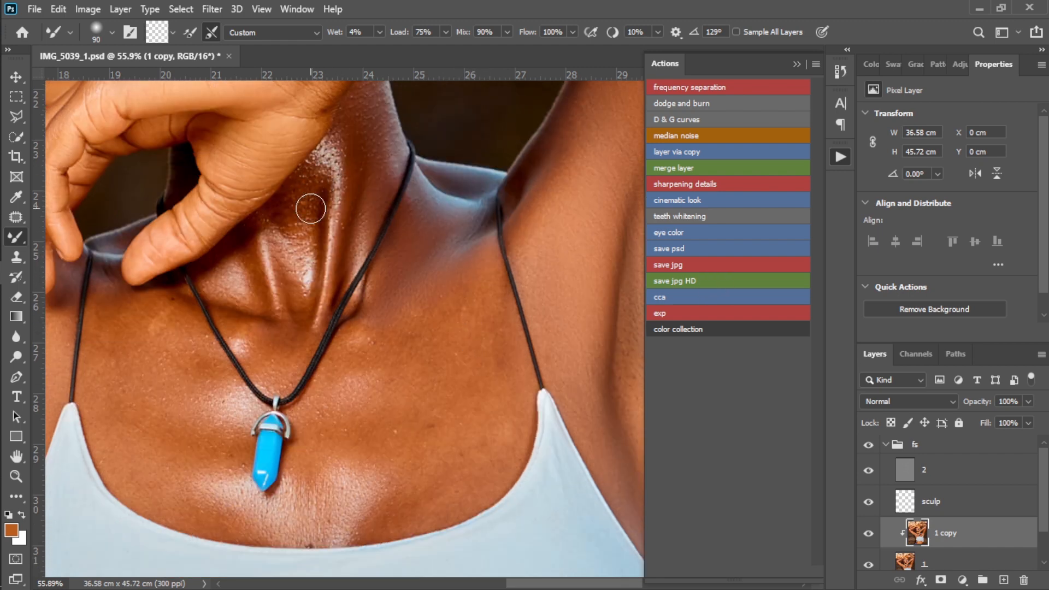
mouse_move(274, 236)
left_mouse_down()
mouse_move(290, 278)
mouse_move(310, 285)
left_mouse_up()
left_click_drag(315, 211, 309, 285)
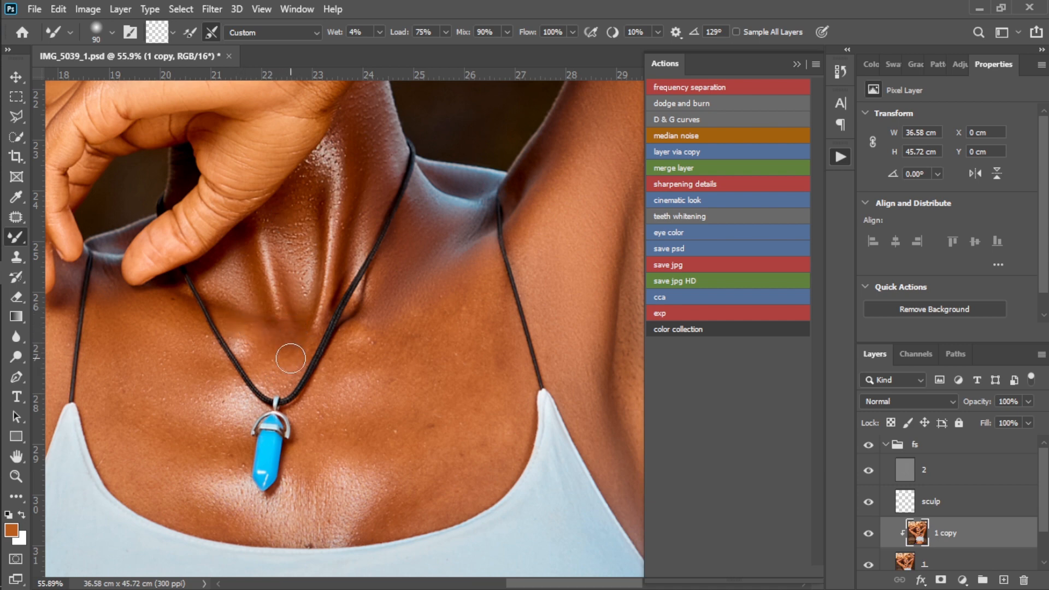
mouse_move(229, 339)
left_mouse_down()
mouse_move(341, 342)
mouse_move(339, 302)
left_mouse_up()
Step: Blend the chest skin around the blue pendant and above the neckline with the Mixer Brush at size 150
key("bracketright")
key("bracketright")
key("bracketright")
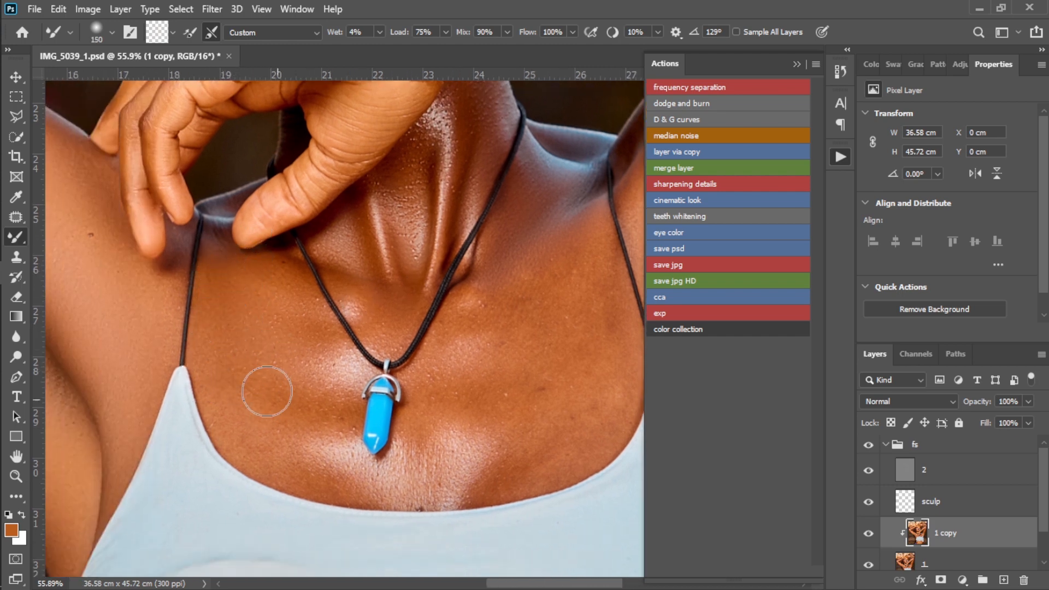
scroll(230, 318, "down", 2)
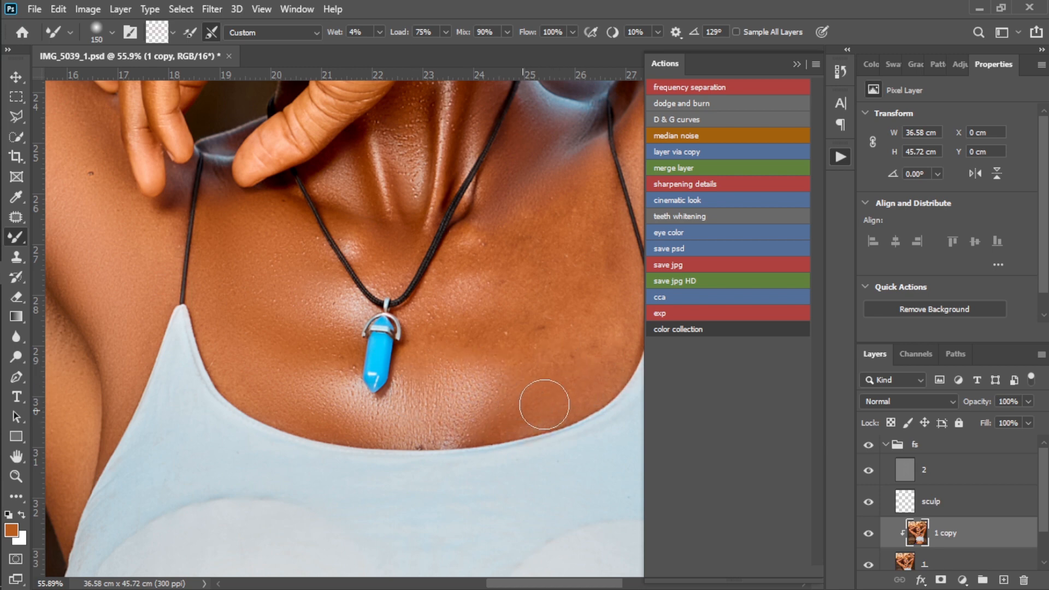
Step: Smooth the blotchy chest skin between the pendant and the strap near the raised arm with the Mixer Brush at size 125
key("bracketleft")
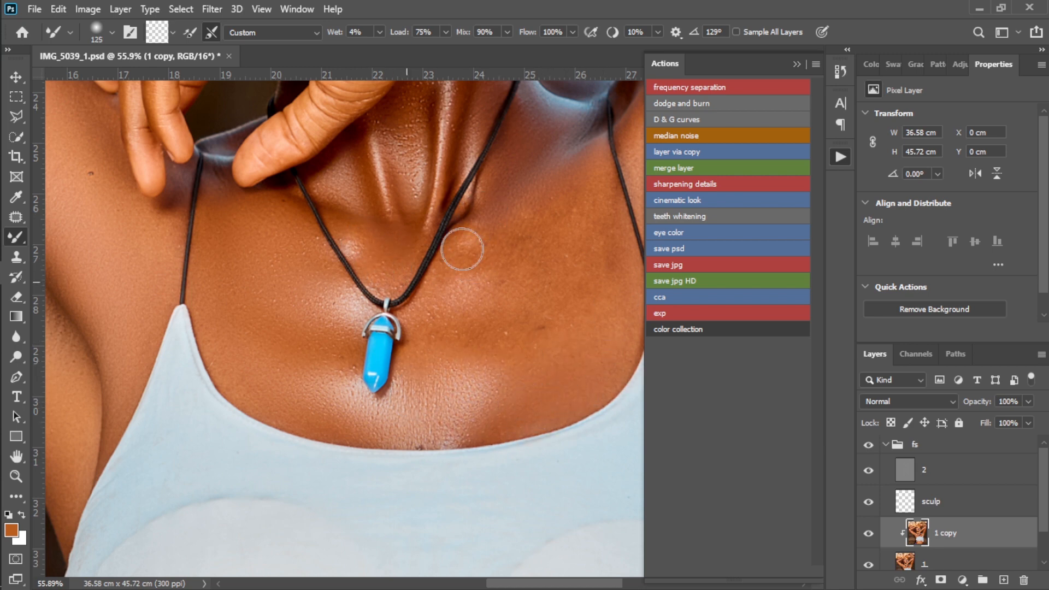
right_click(541, 215)
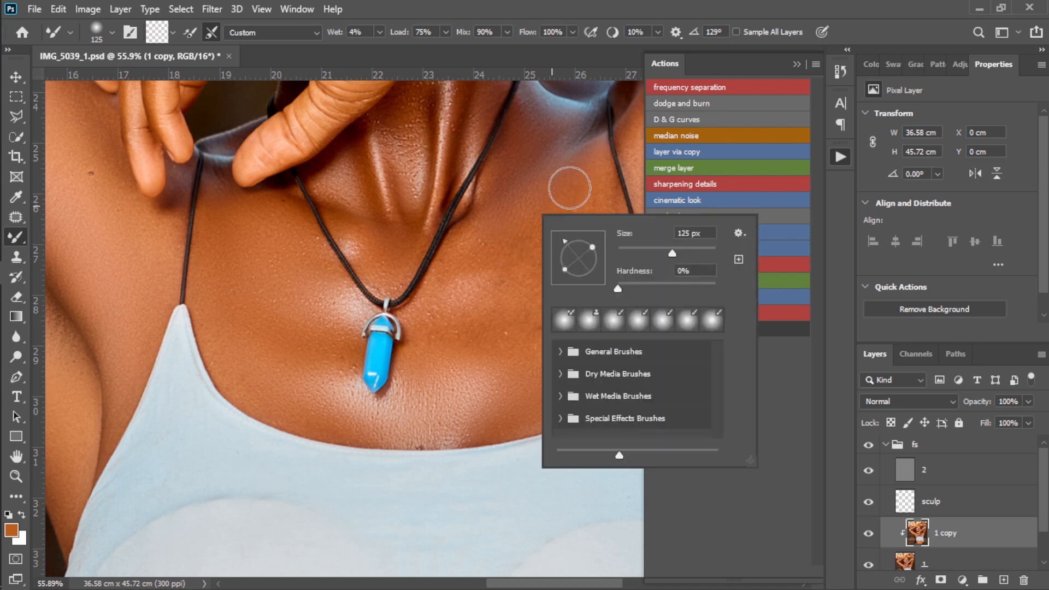
left_click(569, 190)
right_click(589, 261)
left_click(589, 262)
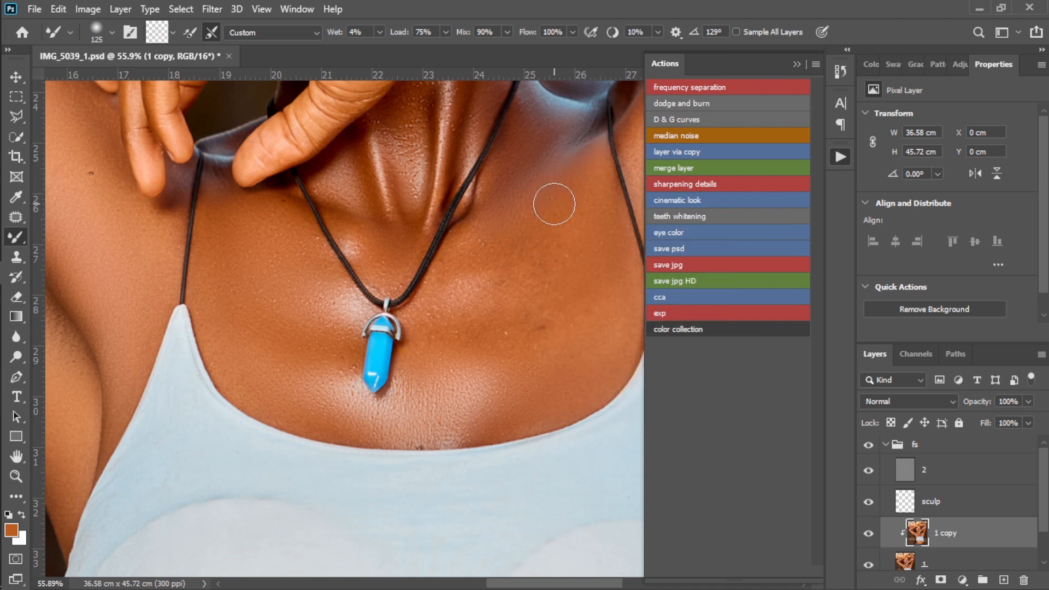
scroll(530, 208, "down", 1)
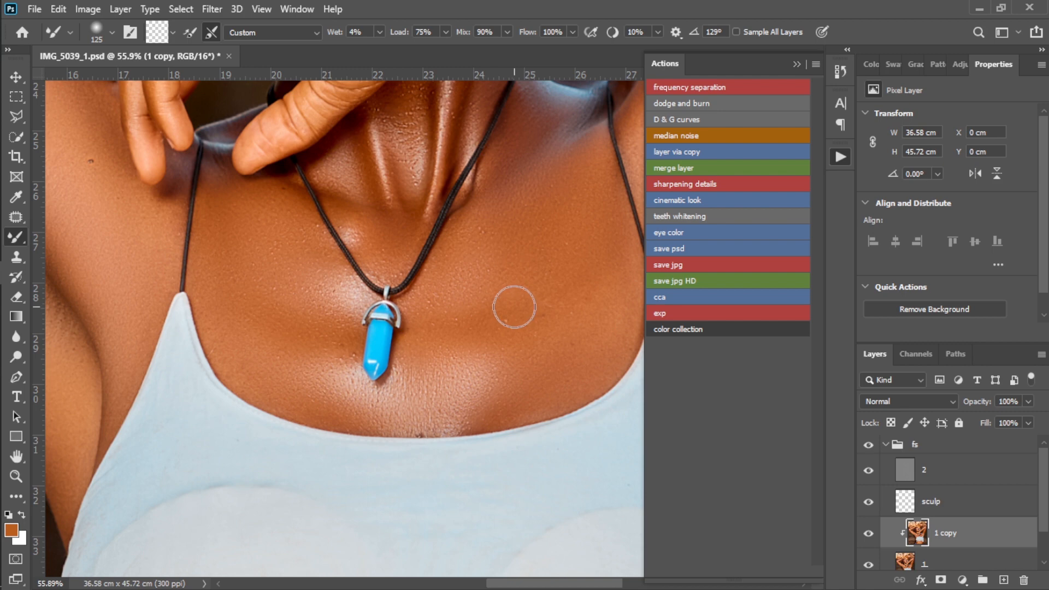
scroll(291, 316, "up", 3)
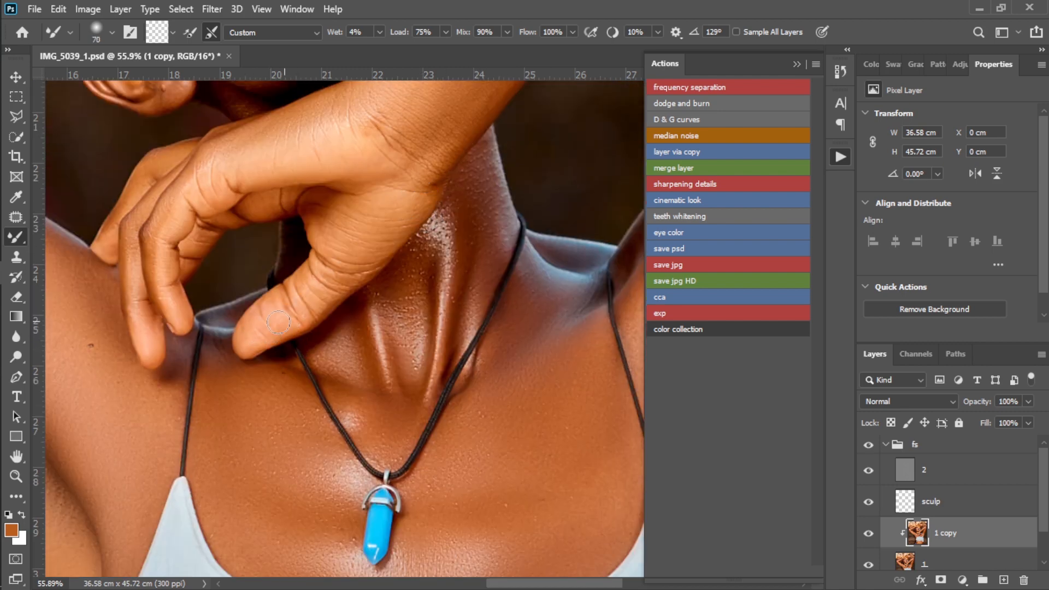
Step: Smooth the hip skin above the purple fabric with the Mixer Brush at size 150
scroll(400, 162, "down", 13)
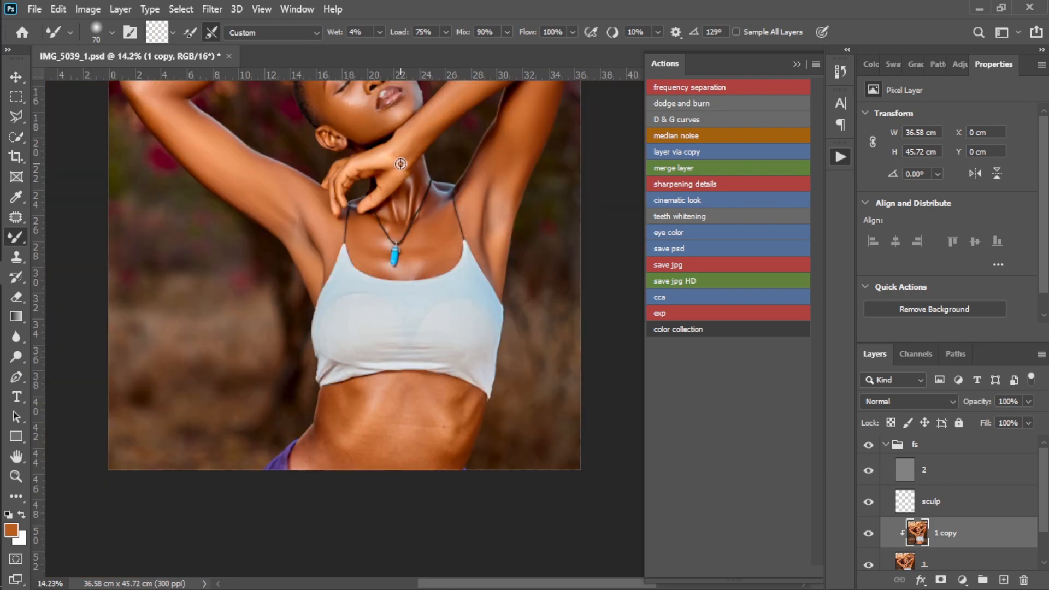
scroll(528, 77, "up", 4)
scroll(544, 119, "down", 4)
scroll(309, 322, "up", 1)
scroll(299, 282, "up", 4)
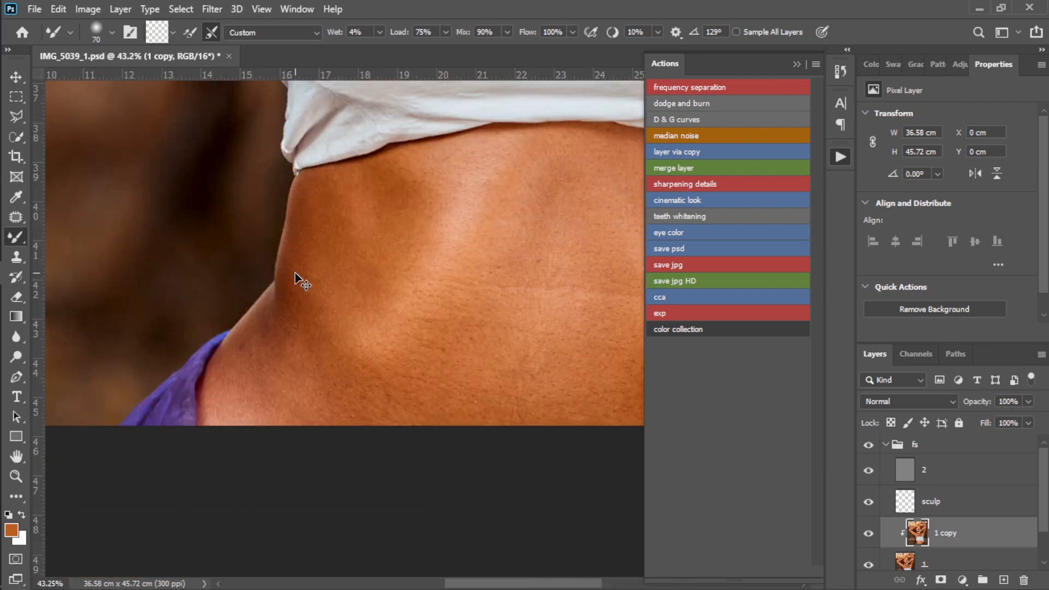
scroll(296, 272, "right", 1)
key("]")
key("]")
key("]")
key("]")
key("]")
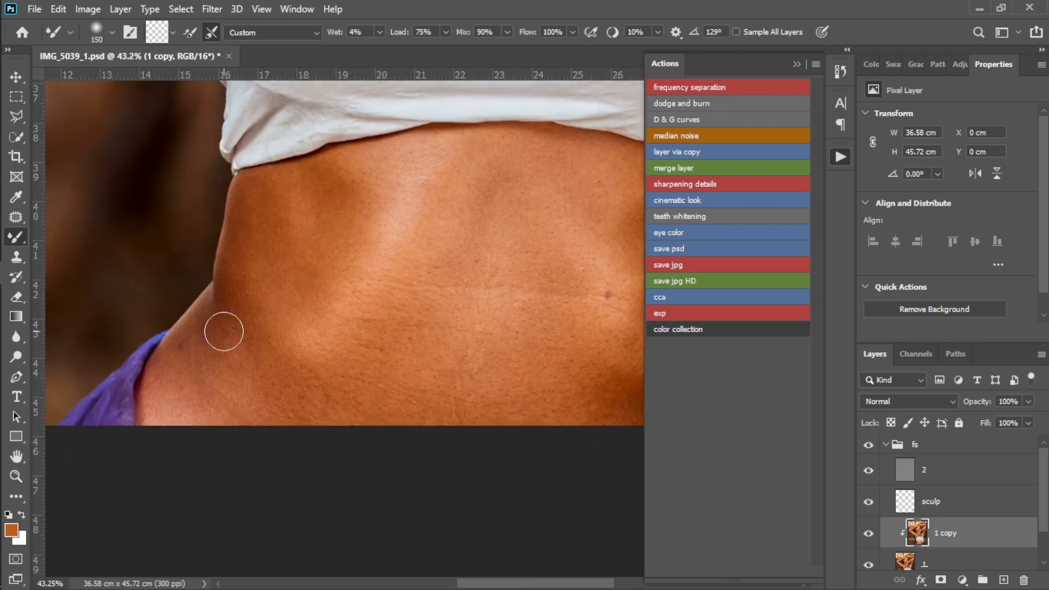
mouse_move(223, 333)
left_mouse_down()
mouse_move(178, 356)
mouse_move(152, 440)
mouse_move(237, 375)
mouse_move(251, 338)
left_mouse_up()
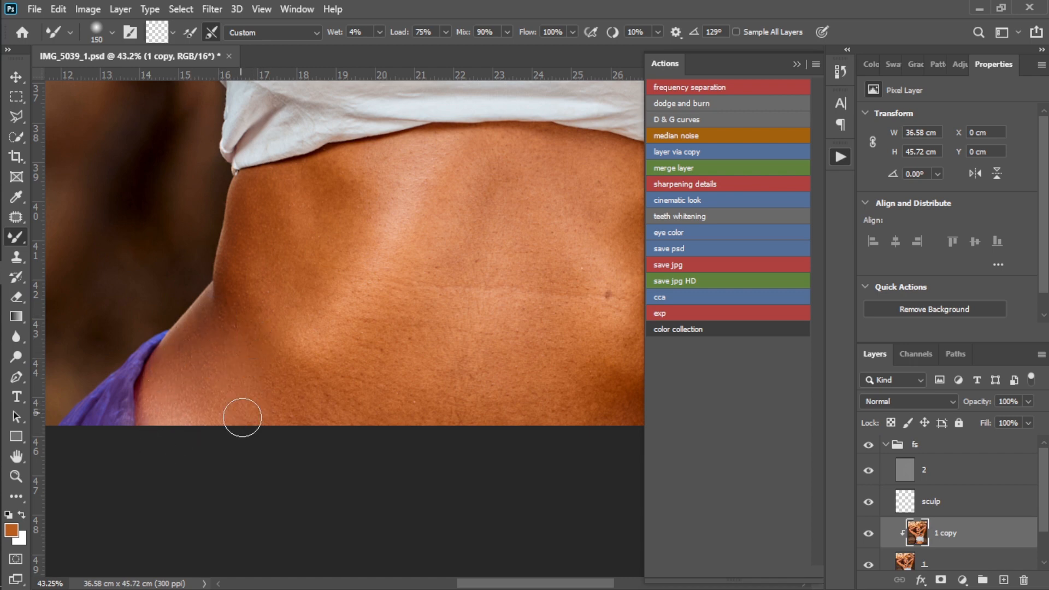
Step: Blend the side of the waist just below the hem of the white top with the Mixer Brush at size 150
scroll(265, 241, "up", 3)
mouse_move(266, 287)
left_mouse_down()
mouse_move(351, 260)
mouse_move(341, 241)
mouse_move(391, 234)
mouse_move(396, 274)
left_mouse_up()
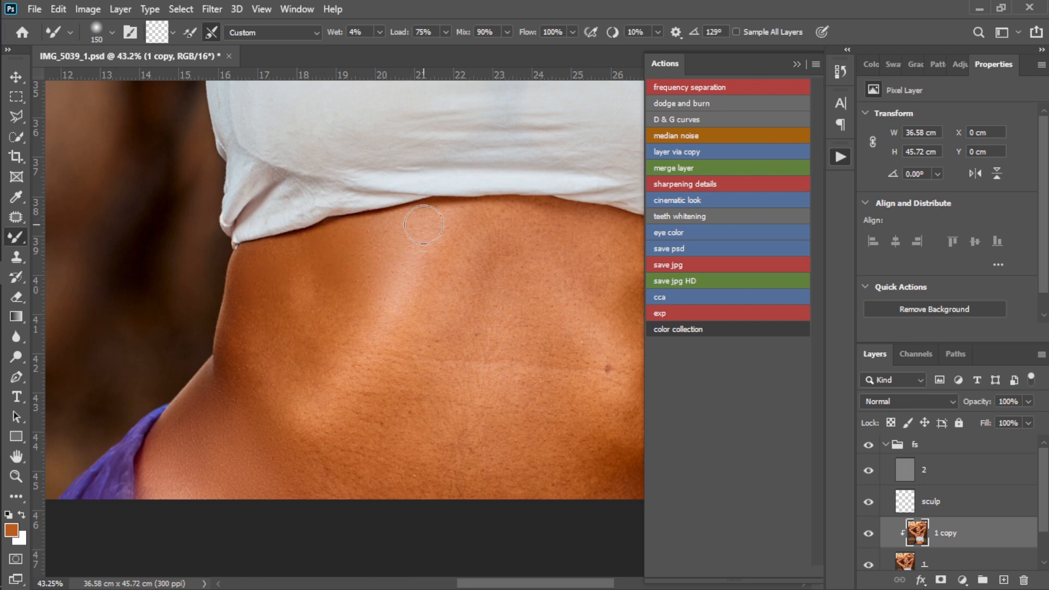
scroll(257, 272, "down", 1)
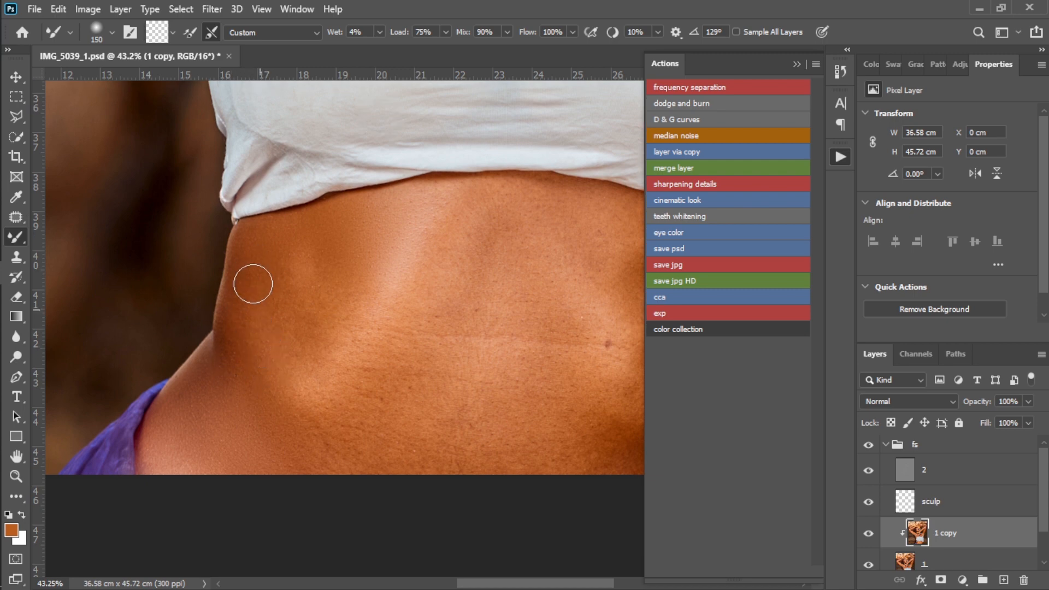
scroll(256, 263, "down", 1)
scroll(307, 283, "down", 1)
Step: Smooth the broad central area of the abdomen with the Mixer Brush at size 250
key("bracketright")
key("bracketright")
key("bracketright")
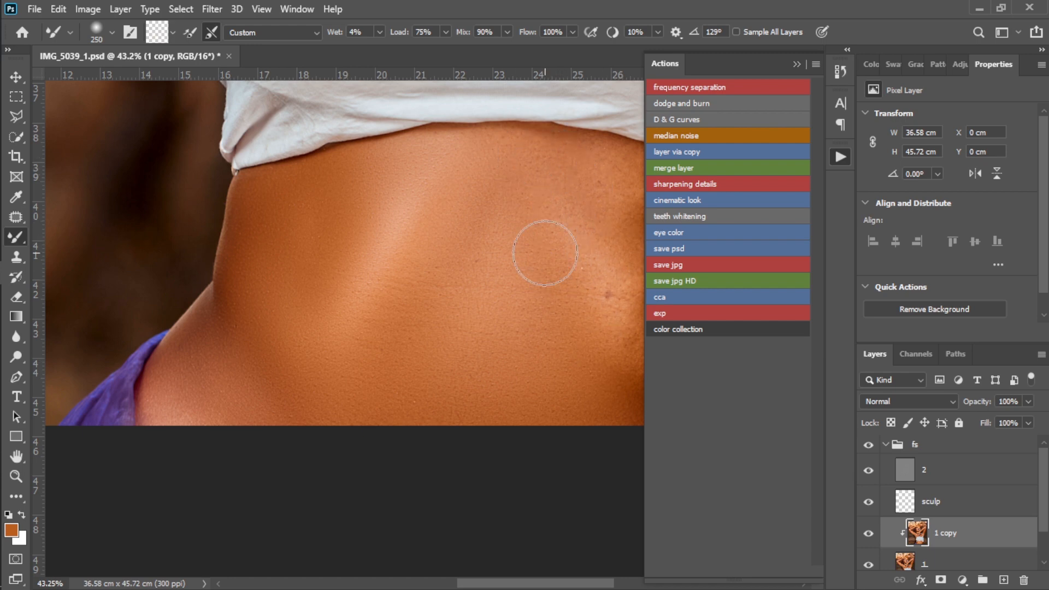
scroll(562, 231, "down", 1)
scroll(562, 231, "right", 5)
scroll(360, 208, "up", 3)
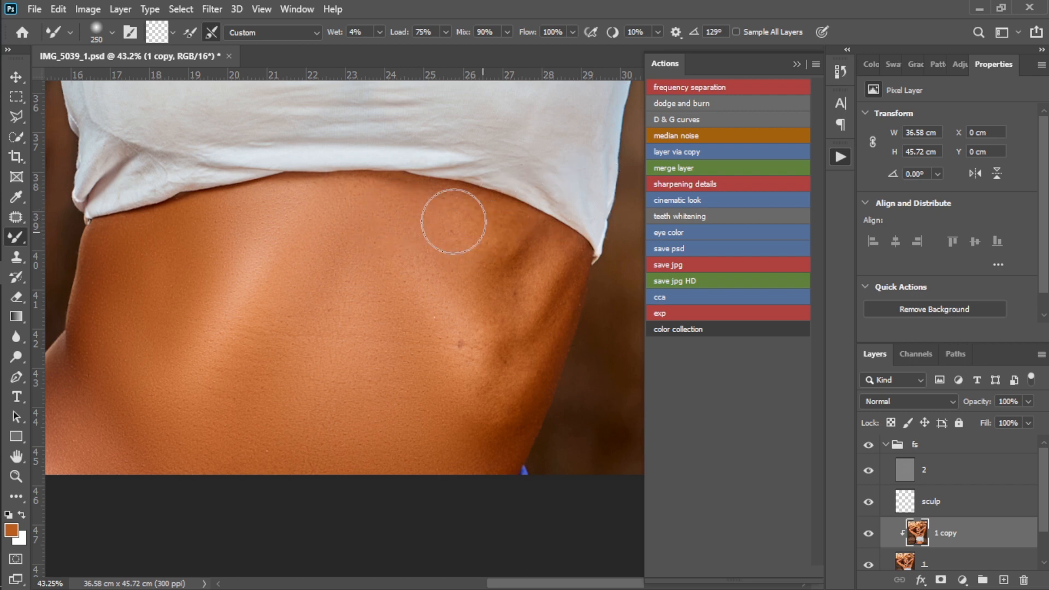
Step: Blend the shadowed rib area on the far side of the abdomen with the Mixer Brush at size 150
key("bracketleft")
key("bracketleft")
key("bracketleft")
scroll(478, 257, "down", 1)
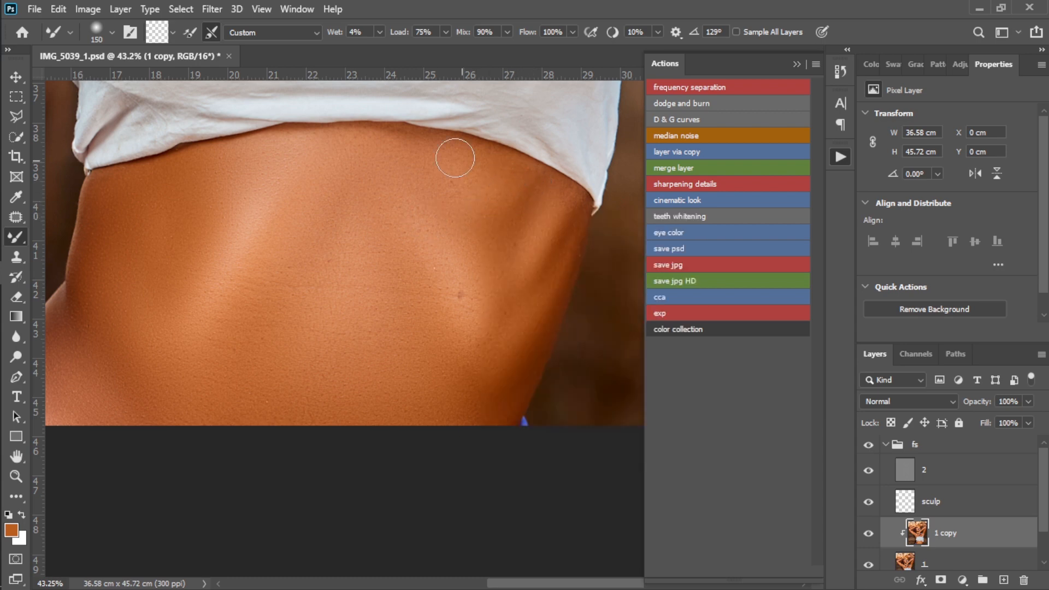
Step: Check the whole portrait, save the document, and return to a close view of the face
scroll(410, 257, "down", 5)
scroll(409, 257, "down", 3)
key("ctrl+s")
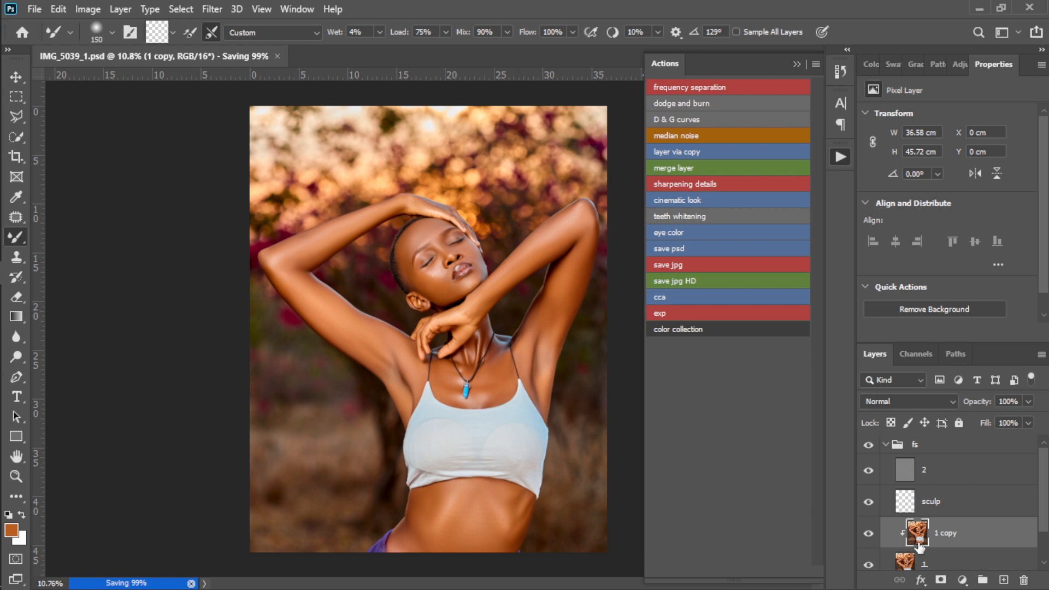
scroll(483, 248, "up", 5)
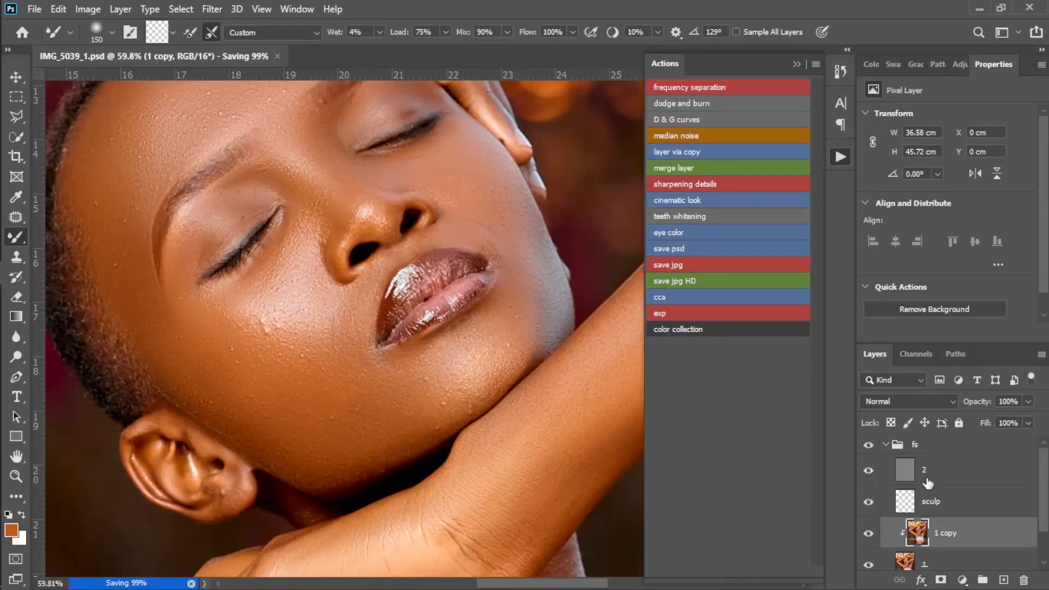
Step: Activate texture layer 2 in the fs group and ready the Clone Stamp with a brush size of 30
double_click(920, 468)
key("Return")
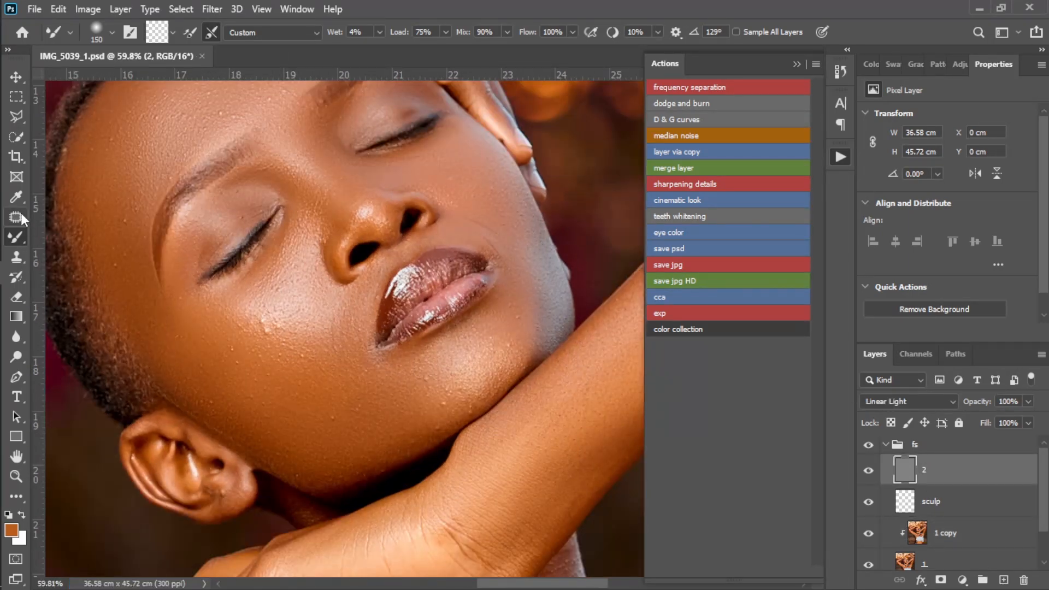
left_click(16, 257)
scroll(208, 355, "up", 3)
key("bracketleft")
key("bracketleft")
key("bracketleft")
key("bracketleft")
key("bracketleft")
key("bracketleft")
key("bracketleft")
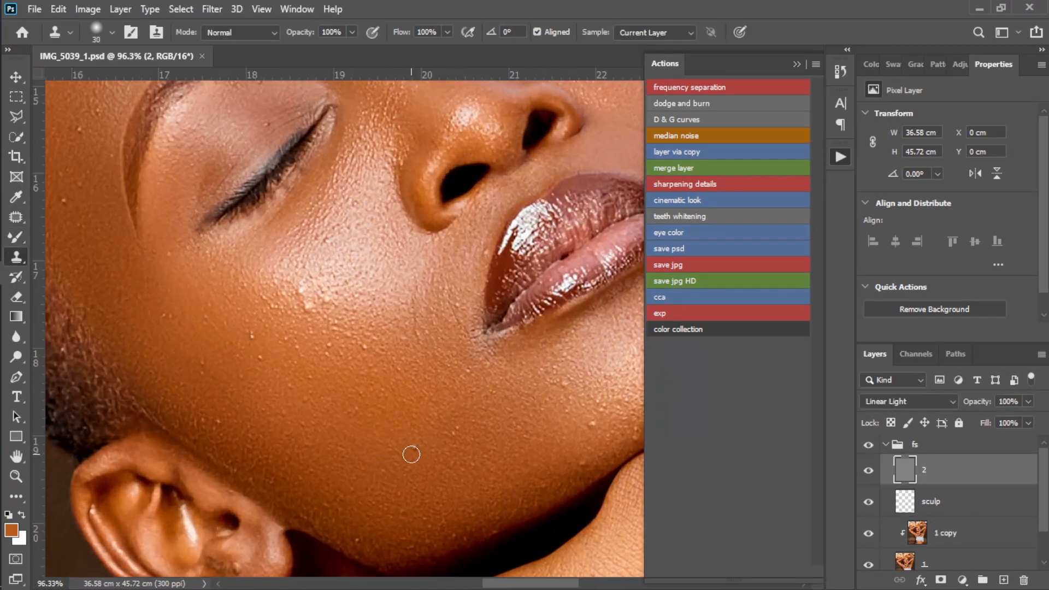
Step: Clone clean skin texture over the bumps on the near cheek, below the eye and around the bright highlight
left_click(413, 449, "alt")
scroll(155, 391, "up", 1)
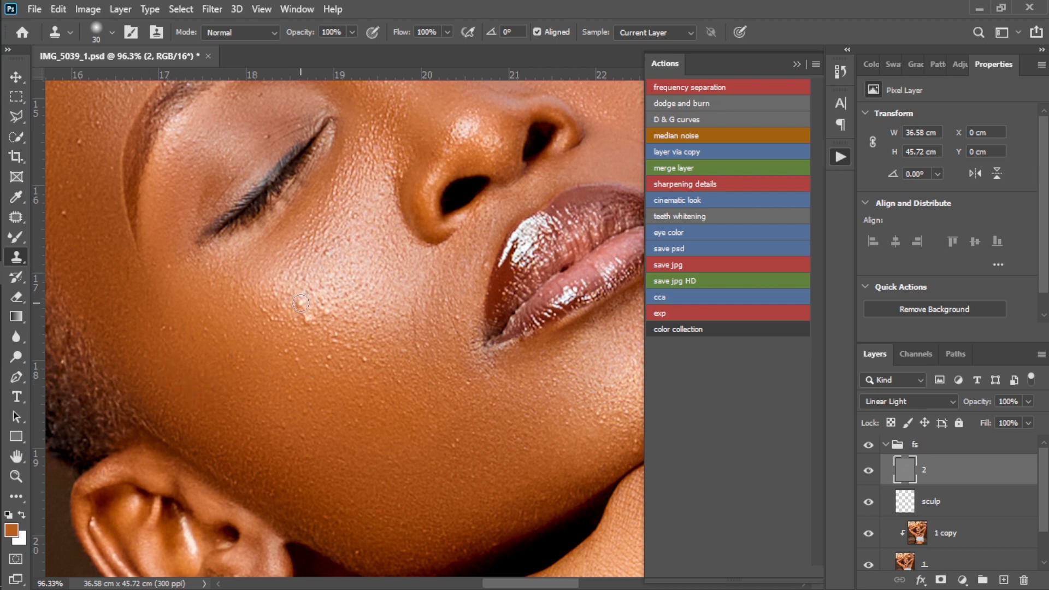
left_click(341, 288, "alt")
left_click_drag(360, 251, 366, 274)
left_click_drag(352, 236, 340, 243)
left_click(365, 393, "alt")
left_click_drag(309, 331, 308, 315)
scroll(188, 311, "left", 3)
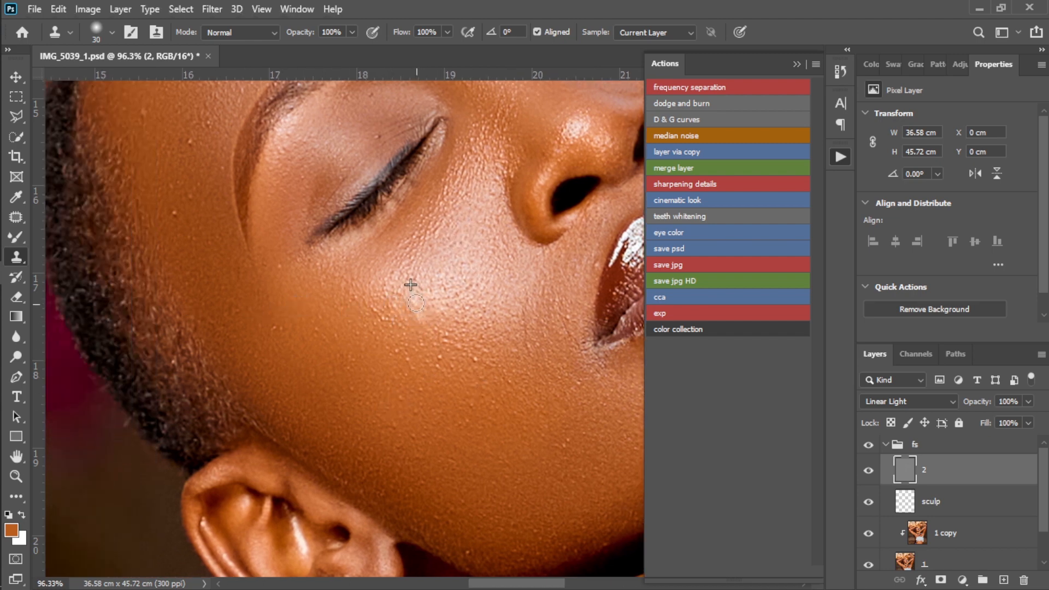
scroll(233, 286, "up", 2)
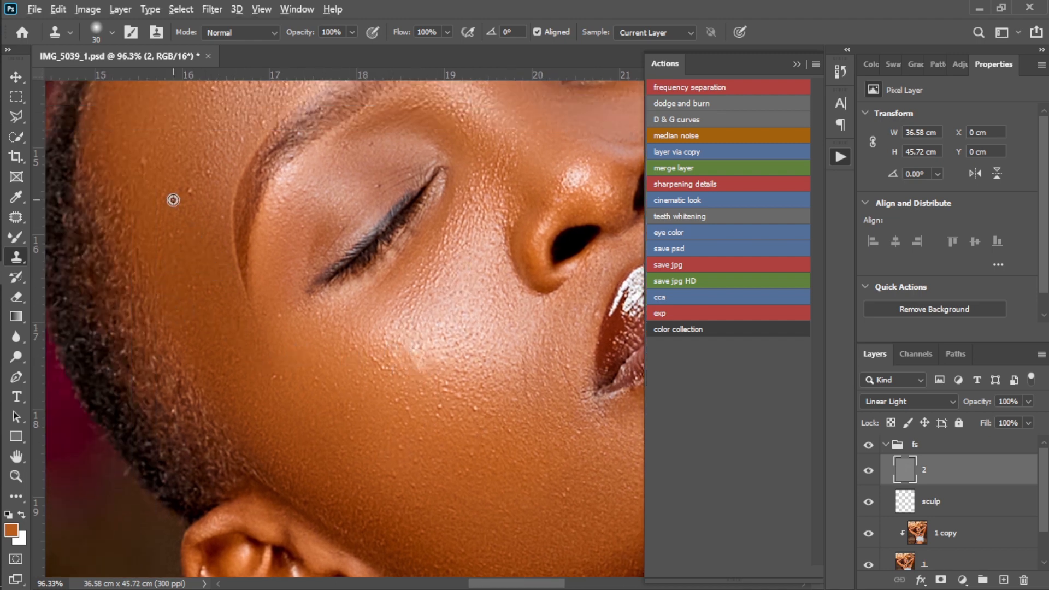
Step: Clone out the texture flaws on the cheek between the near nostril and the near corner of the mouth
scroll(267, 394, "down", 2)
scroll(408, 469, "up", 4)
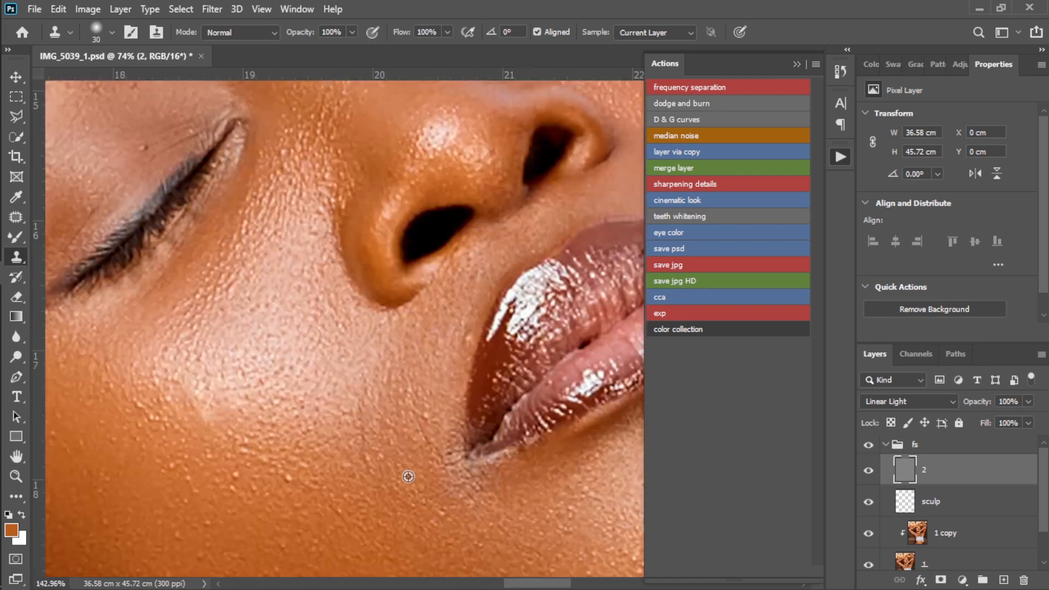
scroll(408, 477, "up", 1)
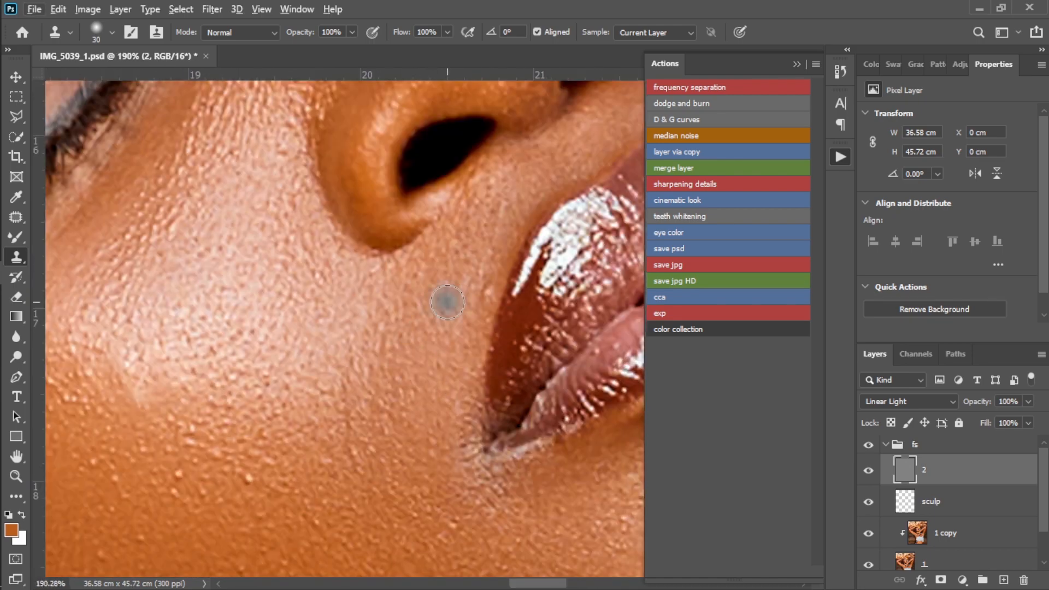
left_click(484, 286)
left_click(438, 387)
left_click_drag(351, 453, 369, 450)
left_click(336, 255)
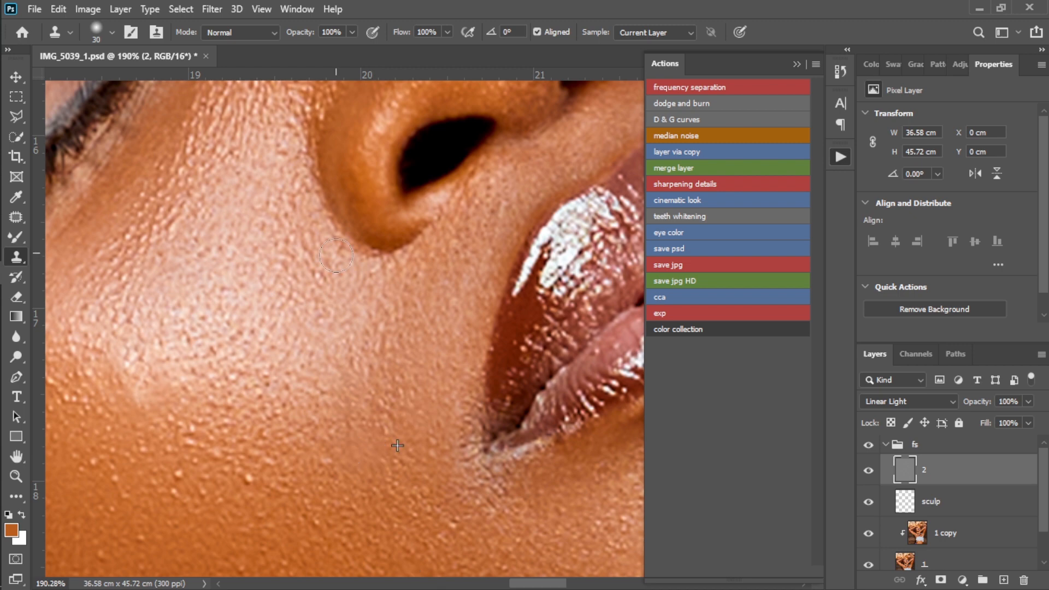
Step: Patch the smeared light streak at the edge of the near cheek highlight with neighbouring skin texture
scroll(398, 421, "down", 2)
scroll(178, 344, "up", 2)
key("j")
scroll(295, 377, "up", 2)
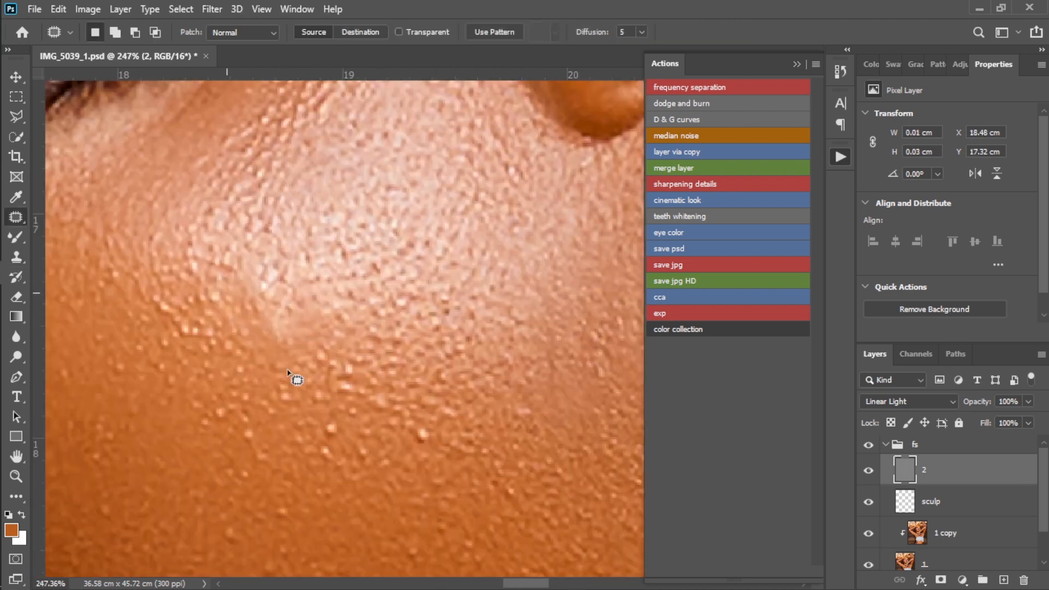
mouse_move(287, 372)
left_mouse_down()
mouse_move(299, 290)
mouse_move(246, 269)
left_mouse_up()
left_click_drag(267, 295, 334, 235)
key("ctrl+d")
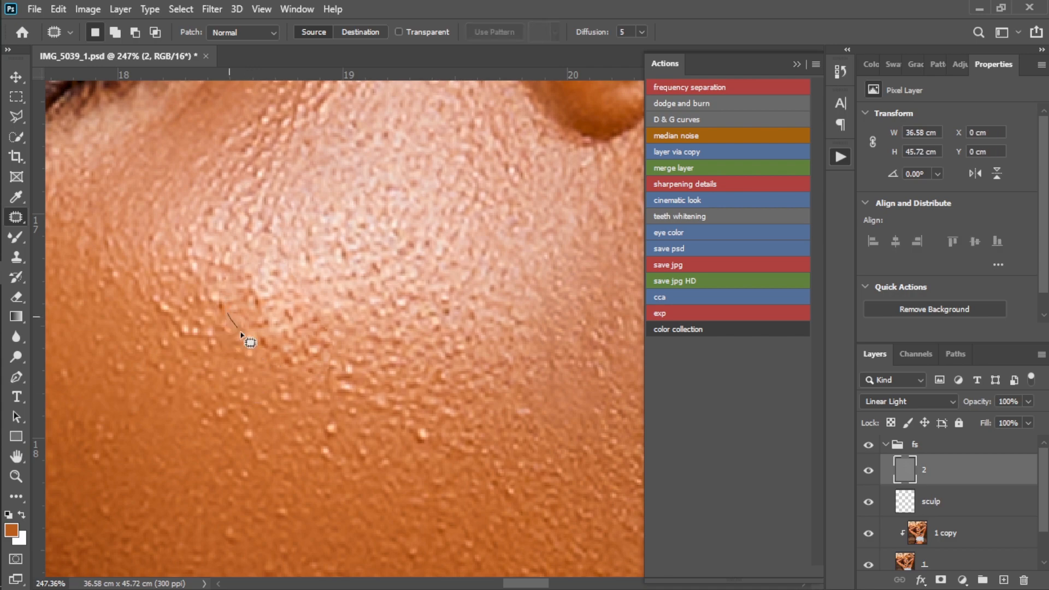
Step: Patch the remaining uneven spots along the lower edge of the near cheek highlight
mouse_move(241, 332)
left_mouse_down()
mouse_move(230, 305)
mouse_move(259, 297)
left_mouse_up()
key("ctrl+d")
left_click_drag(262, 311, 302, 291)
key("ctrl+d")
scroll(296, 304, "down", 3)
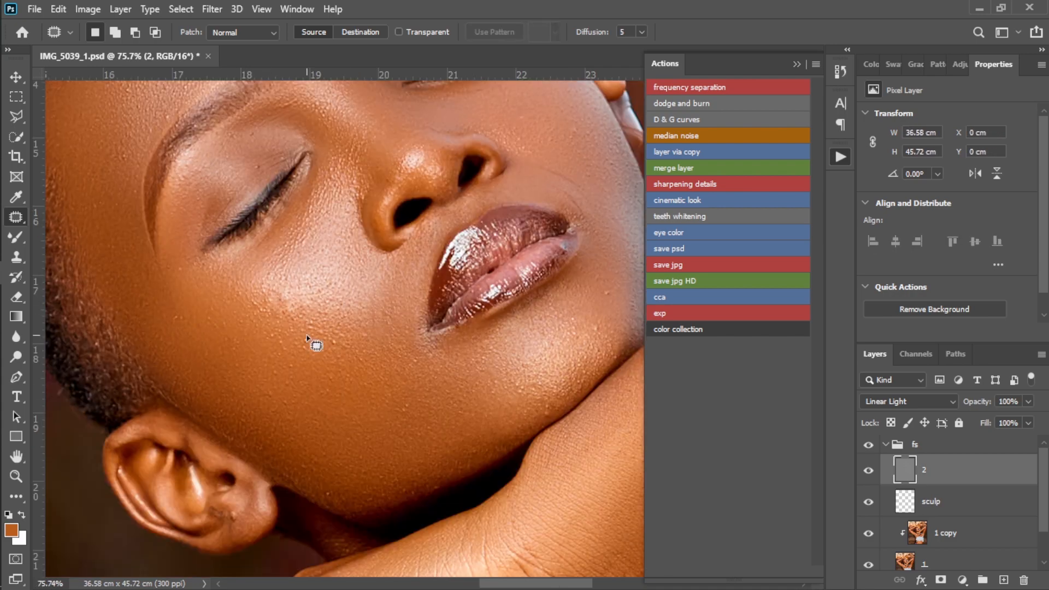
Step: Clone skin texture over the fine smile line running from the far nostril toward the far corner of the mouth
scroll(323, 346, "down", 3)
scroll(431, 276, "up", 5)
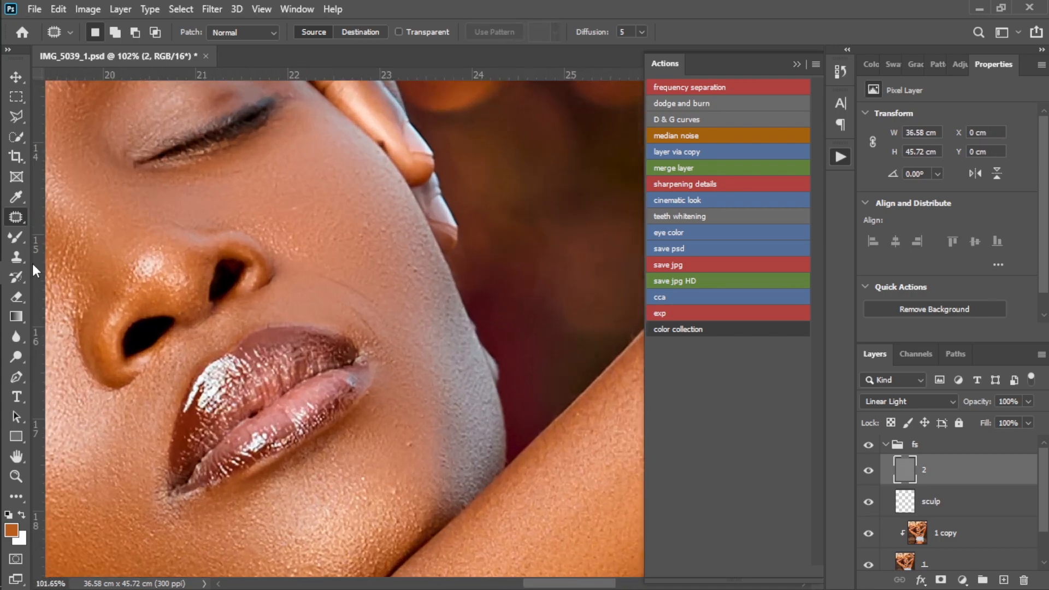
key("s")
scroll(381, 262, "up", 6)
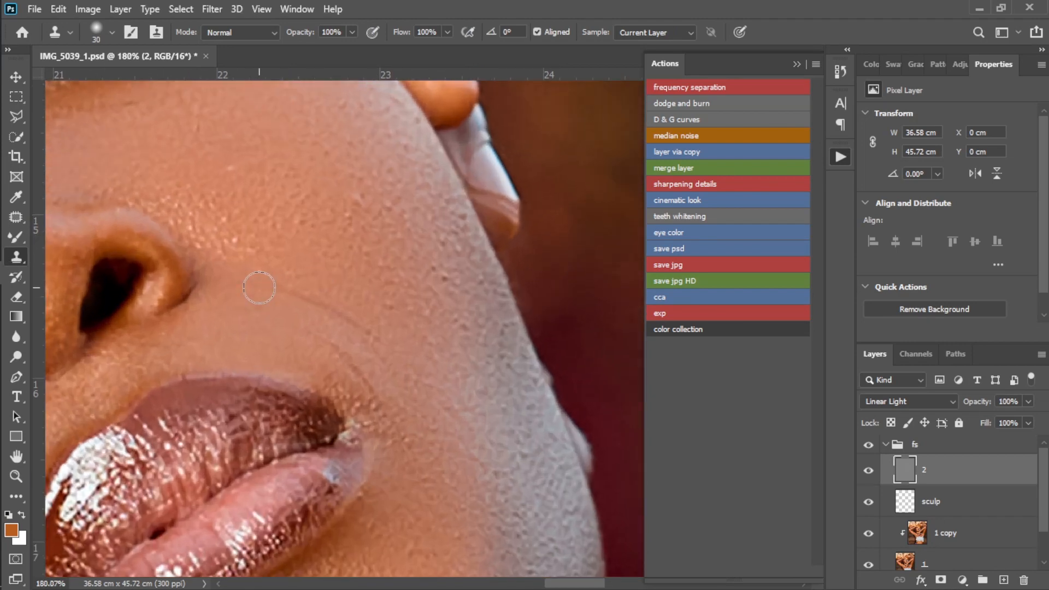
left_click_drag(260, 287, 310, 301)
left_click_drag(364, 324, 309, 338)
left_click_drag(376, 395, 336, 351)
left_click(455, 328, "alt")
Step: Clone out the leftover blemishes beside the far corner of the mouth and down toward the chin
scroll(454, 412, "down", 3)
scroll(448, 481, "up", 5)
left_click(377, 364)
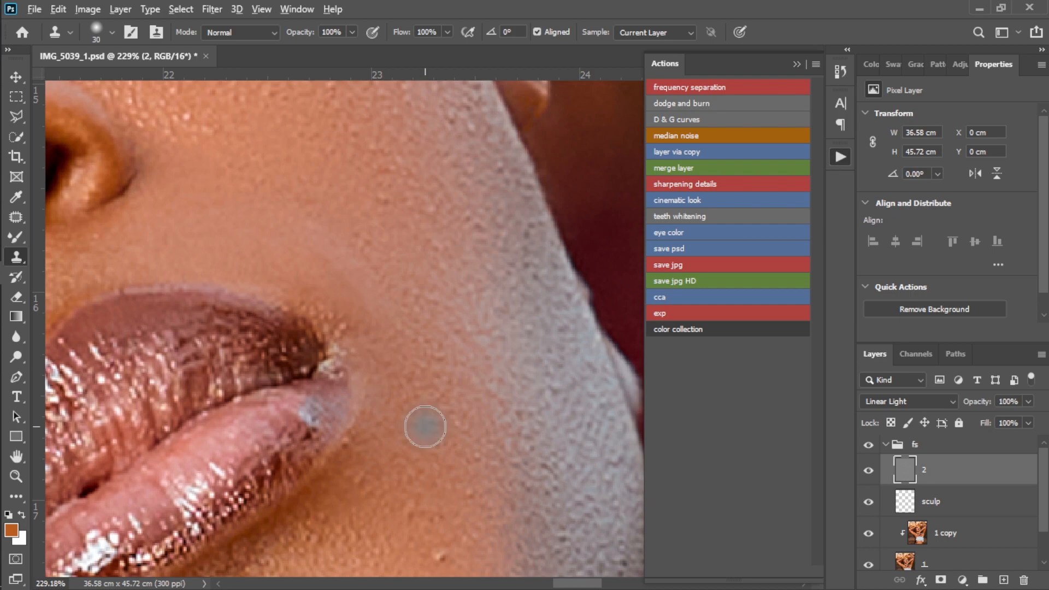
scroll(365, 327, "down", 5)
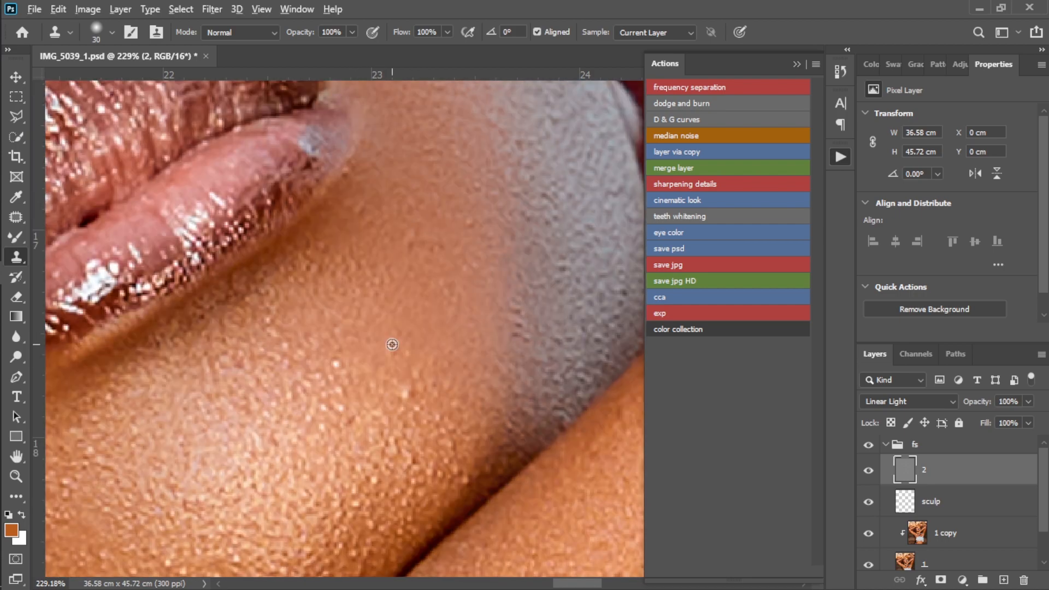
Step: Clone out the spots and stray hairs at the inner end of the far eyebrow with a brush size of 10
scroll(404, 365, "down", 4)
scroll(313, 219, "up", 3)
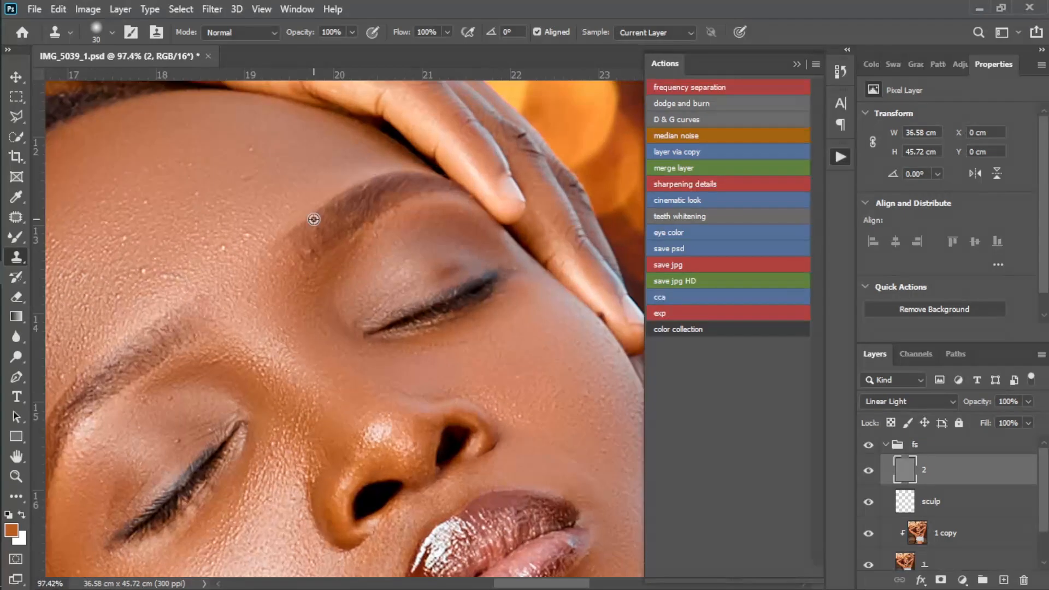
scroll(314, 219, "up", 2)
key("bracketleft")
key("bracketleft")
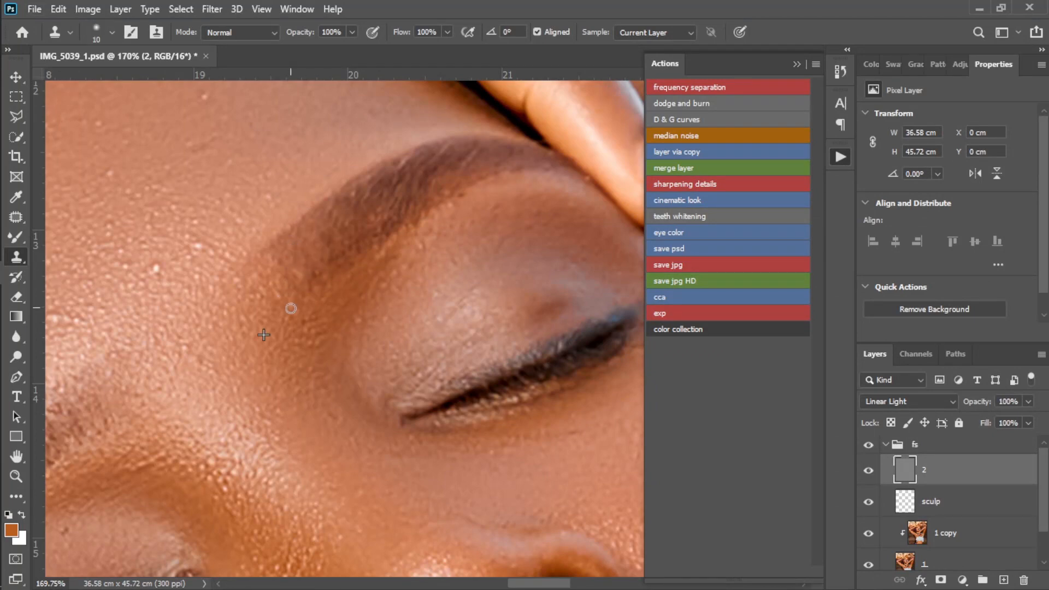
left_click_drag(258, 300, 248, 308)
Step: Clone out the bright bumps across the forehead, from between the eyebrows toward the hairline and temple
scroll(222, 288, "left", 5)
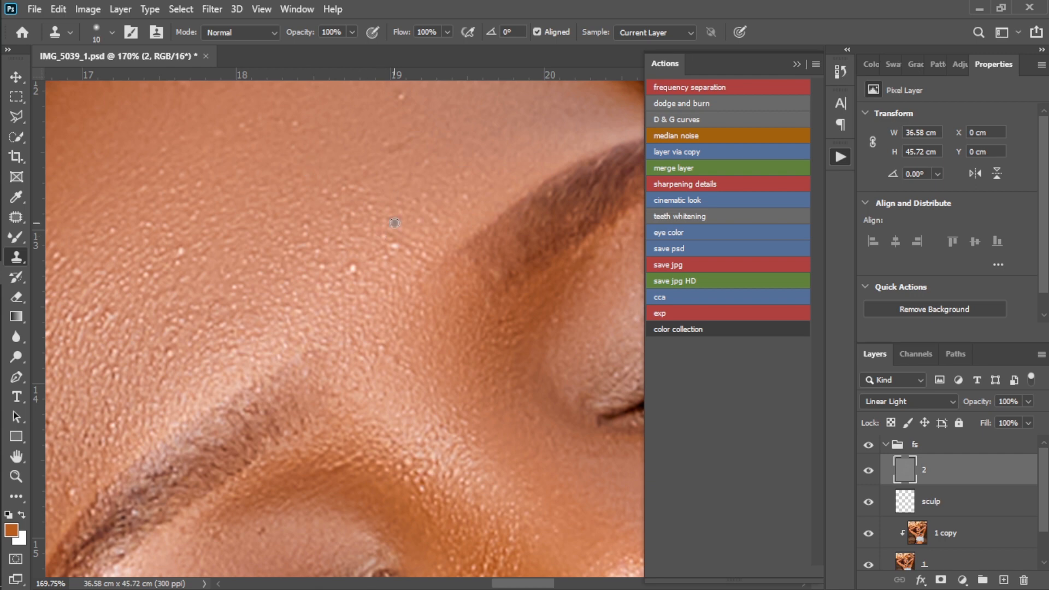
scroll(410, 136, "up", 1)
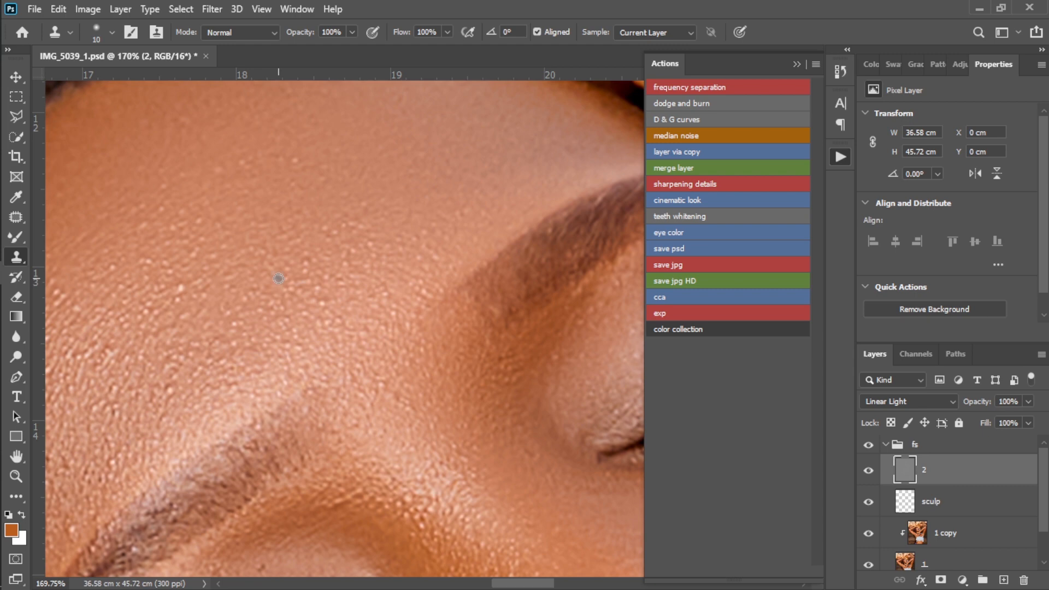
scroll(278, 278, "left", 3)
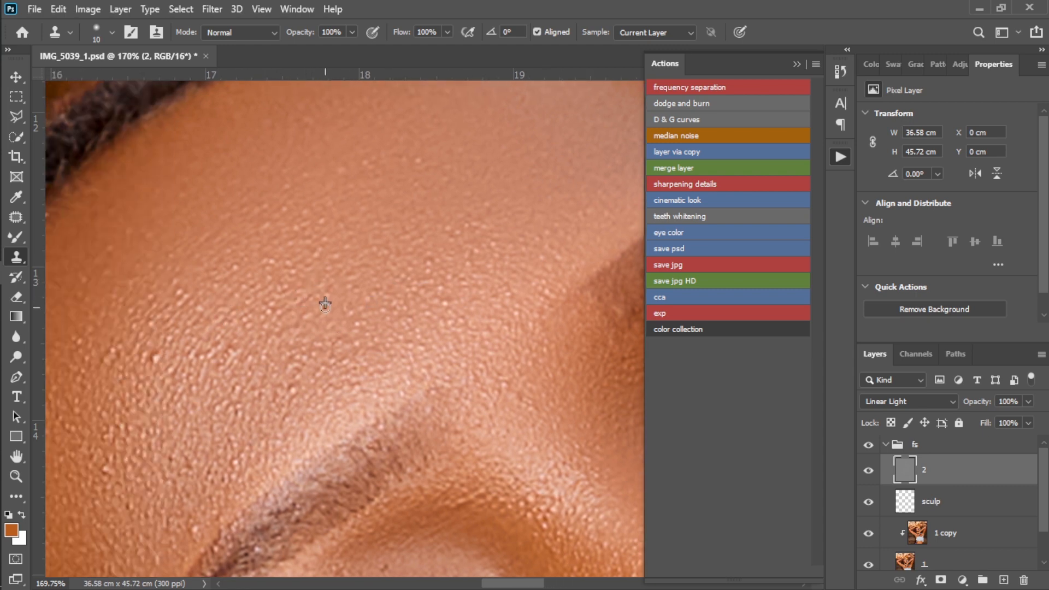
scroll(226, 300, "left", 1)
scroll(228, 295, "left", 2)
scroll(269, 261, "down", 2)
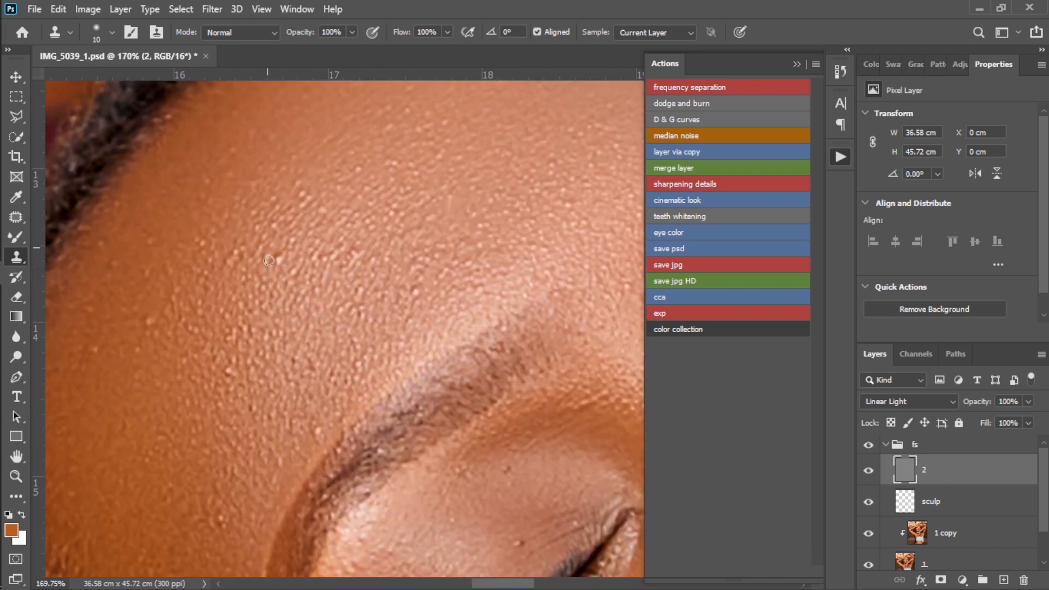
scroll(164, 289, "left", 3)
scroll(120, 300, "down", 2)
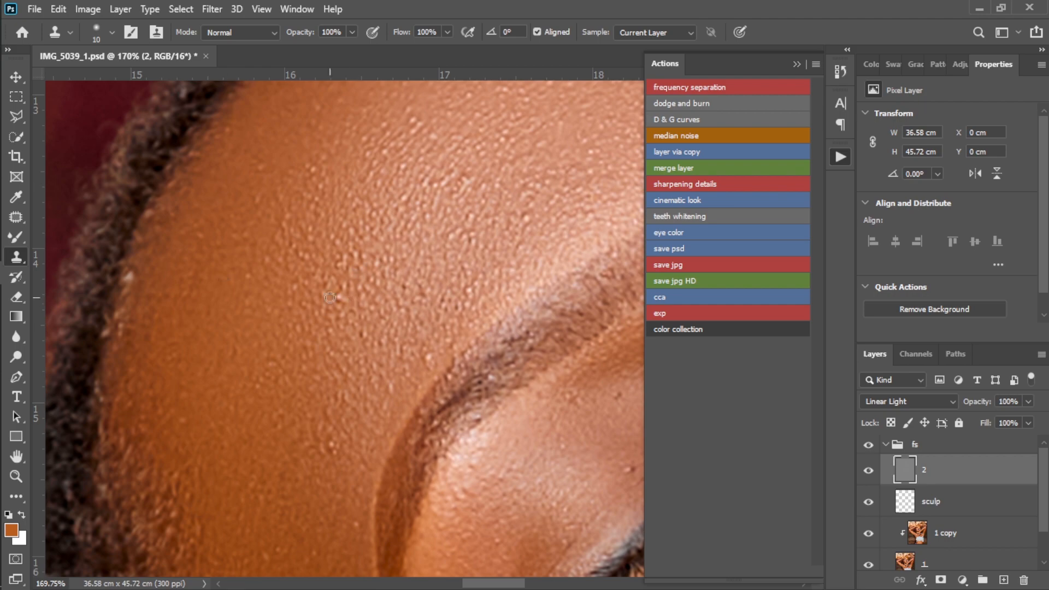
Step: Clean up the remaining bumps above the near eyebrow and the small dark spots on the near eyelid
scroll(329, 298, "down", 5)
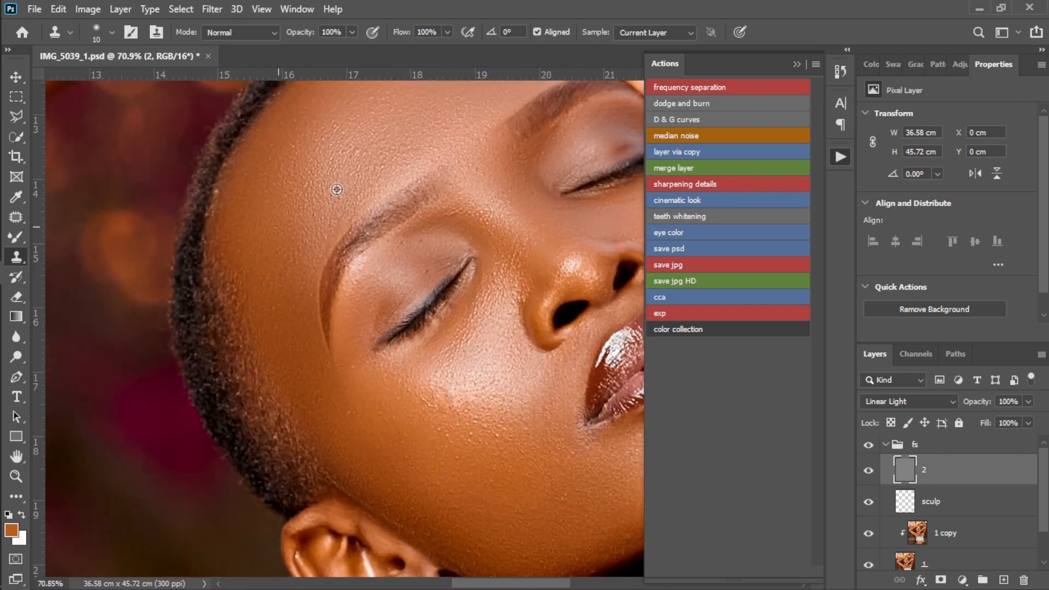
scroll(336, 189, "up", 4)
scroll(499, 171, "down", 5)
scroll(202, 179, "up", 6)
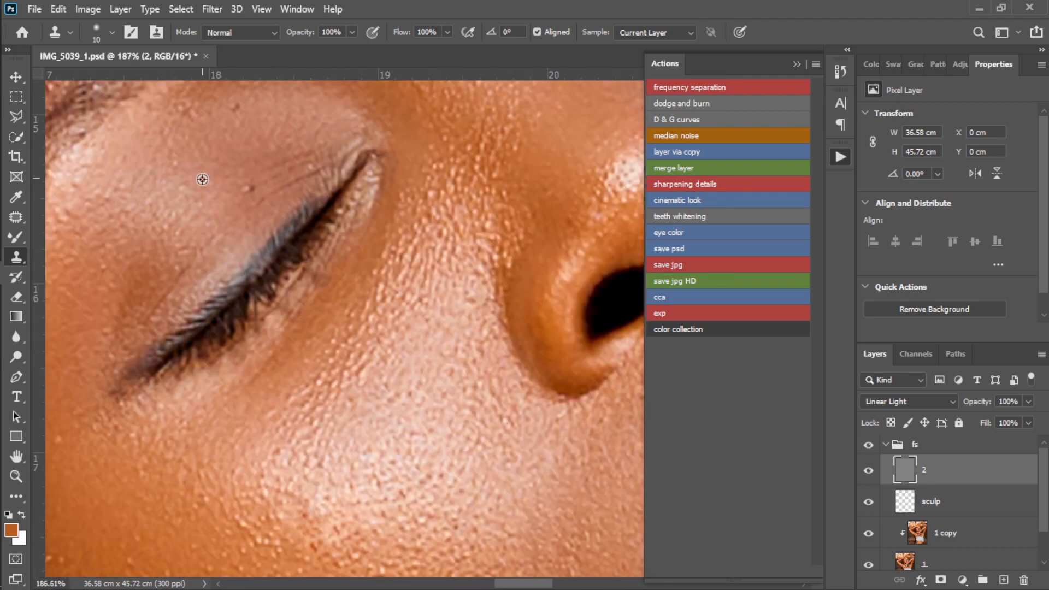
scroll(191, 115, "down", 6)
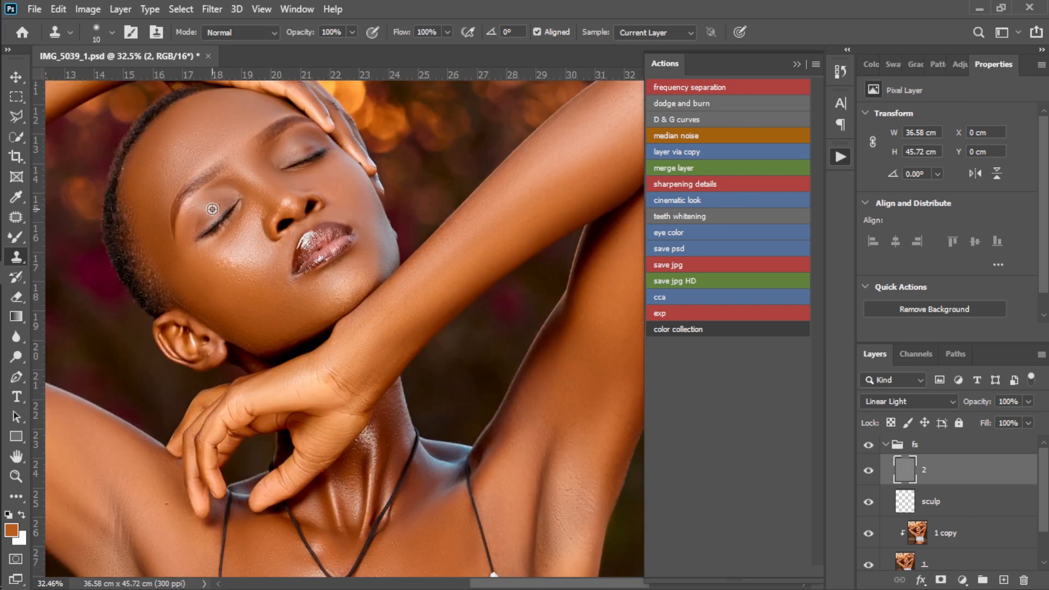
Step: Clone out the small scar near the upper edge of the bent arm with a Clone Stamp size of 25
scroll(212, 209, "down", 2)
scroll(93, 197, "up", 4)
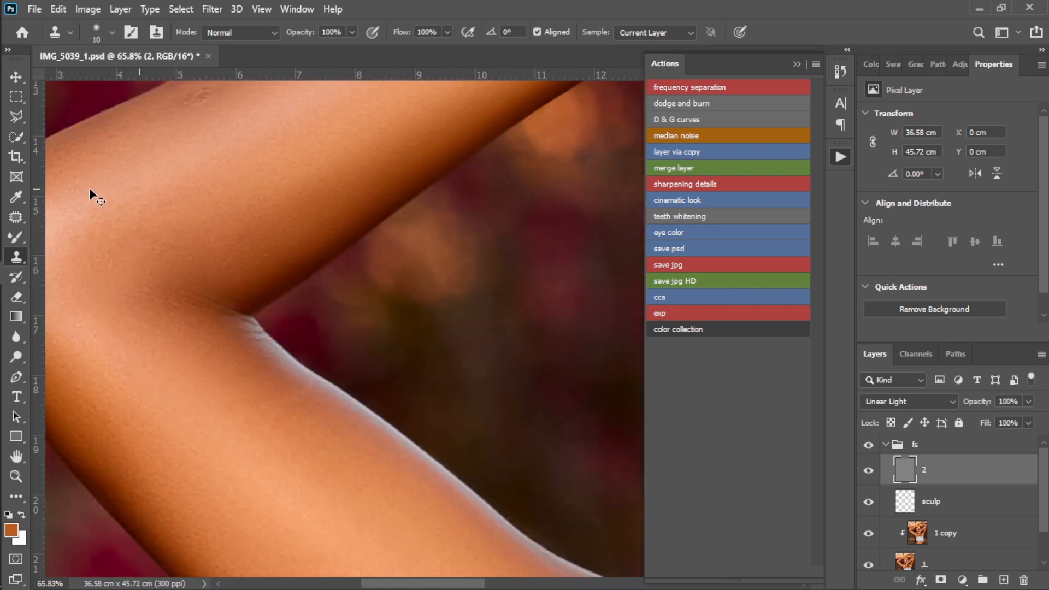
scroll(93, 196, "up", 5)
key("bracketright")
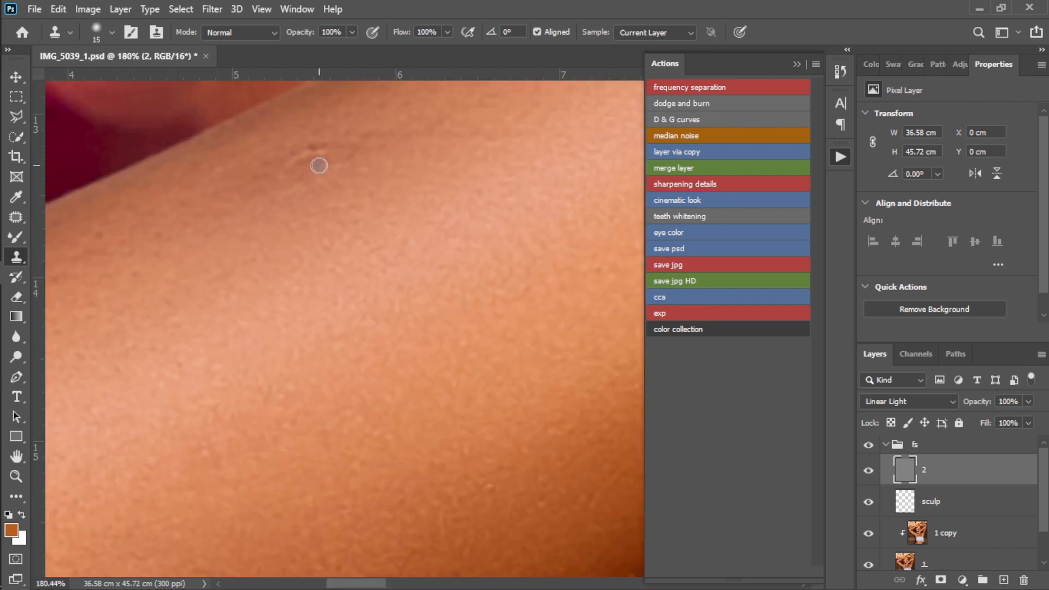
key("bracketright")
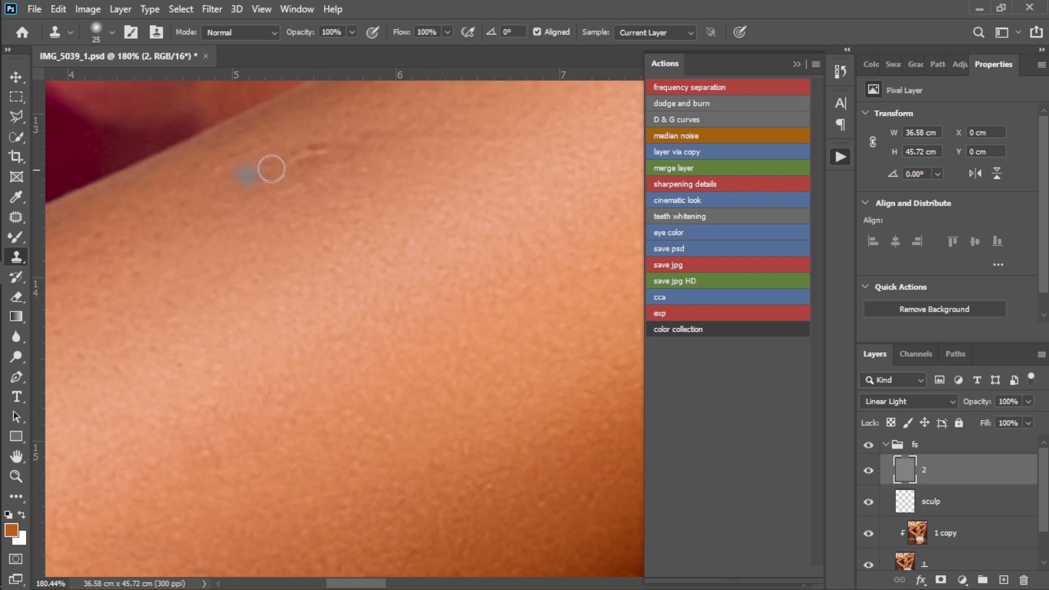
Step: Clone out the dark mole on the shoulder near the top's strap and the small marks on the opposite raised arm
scroll(212, 242, "down", 7)
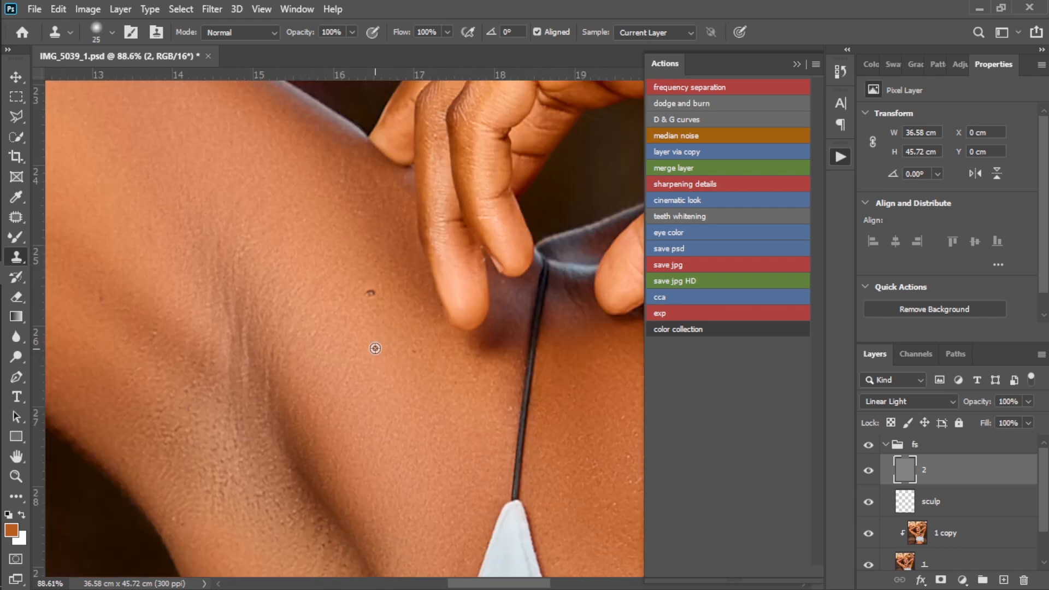
left_click(370, 296)
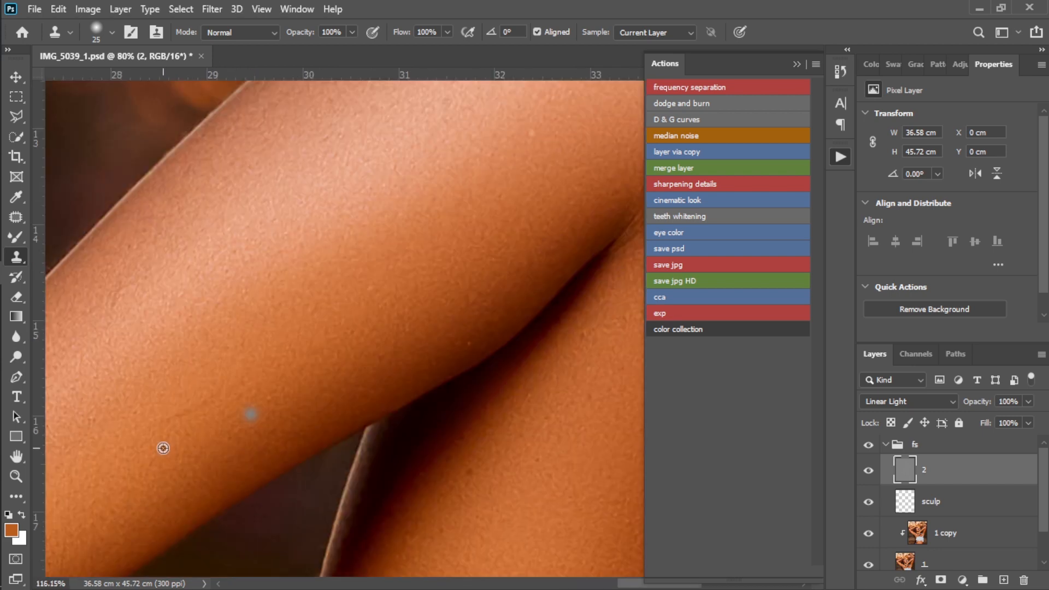
scroll(288, 388, "down", 6)
Step: Clone out the dark spot on the white top and the small marks on the abdomen
scroll(503, 472, "up", 3)
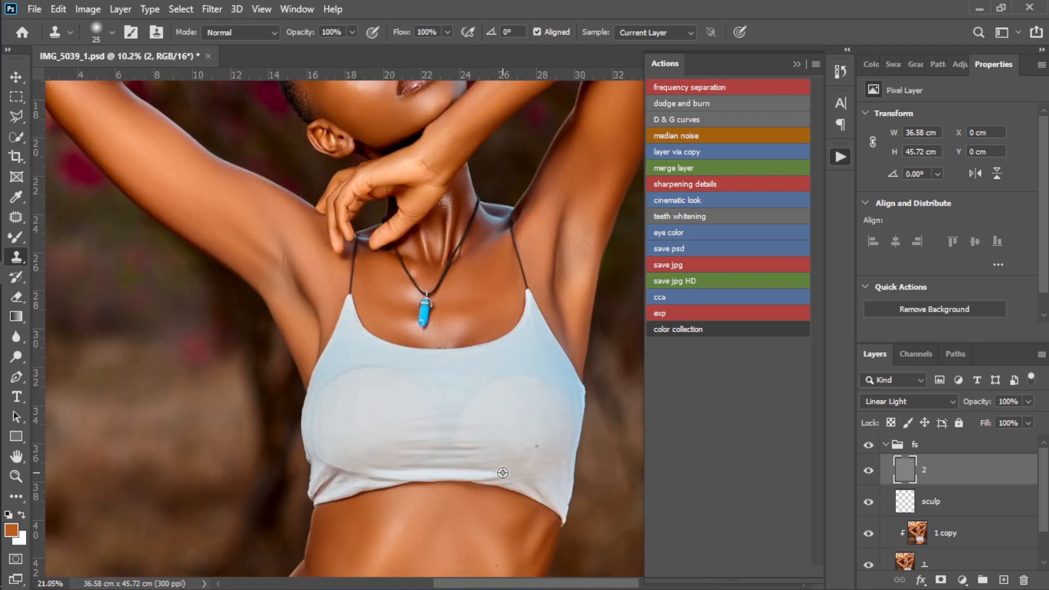
scroll(503, 472, "up", 3)
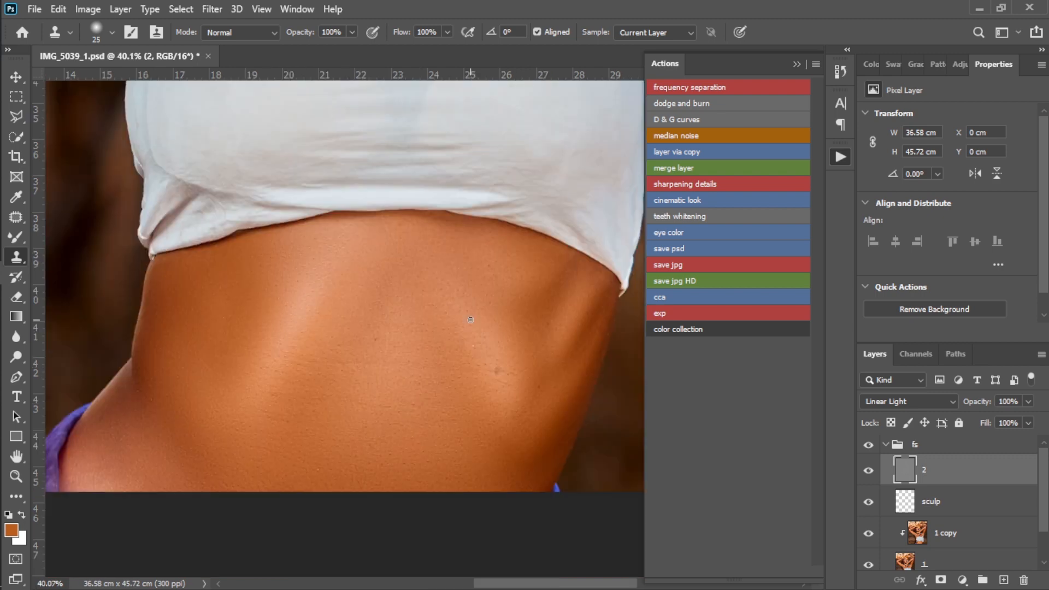
scroll(318, 393, "down", 3)
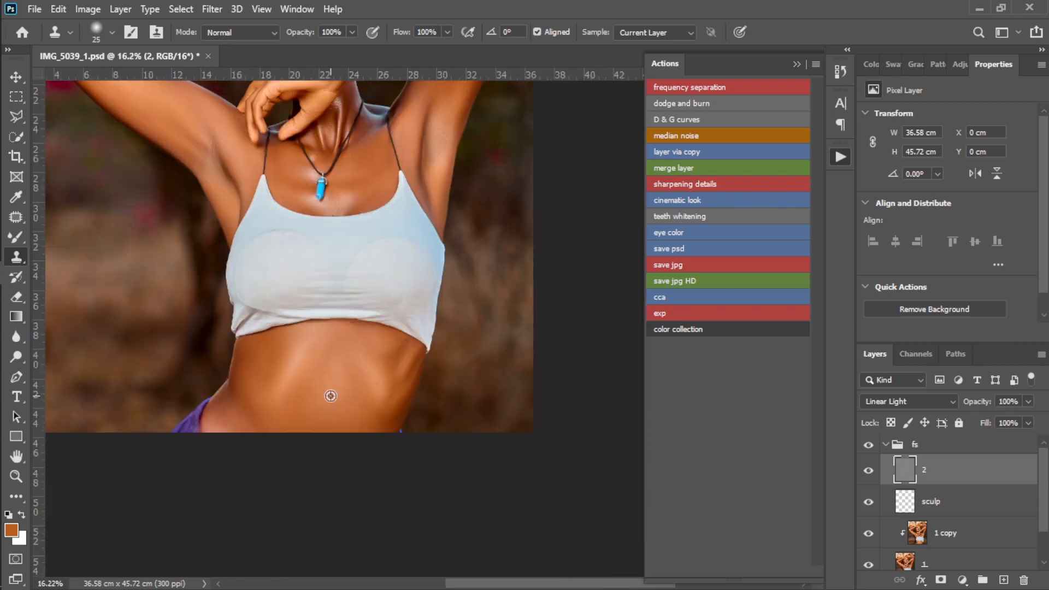
scroll(327, 398, "up", 2)
Step: Set up the Brush on the sculp layer with a flow of 5%
scroll(223, 444, "down", 2)
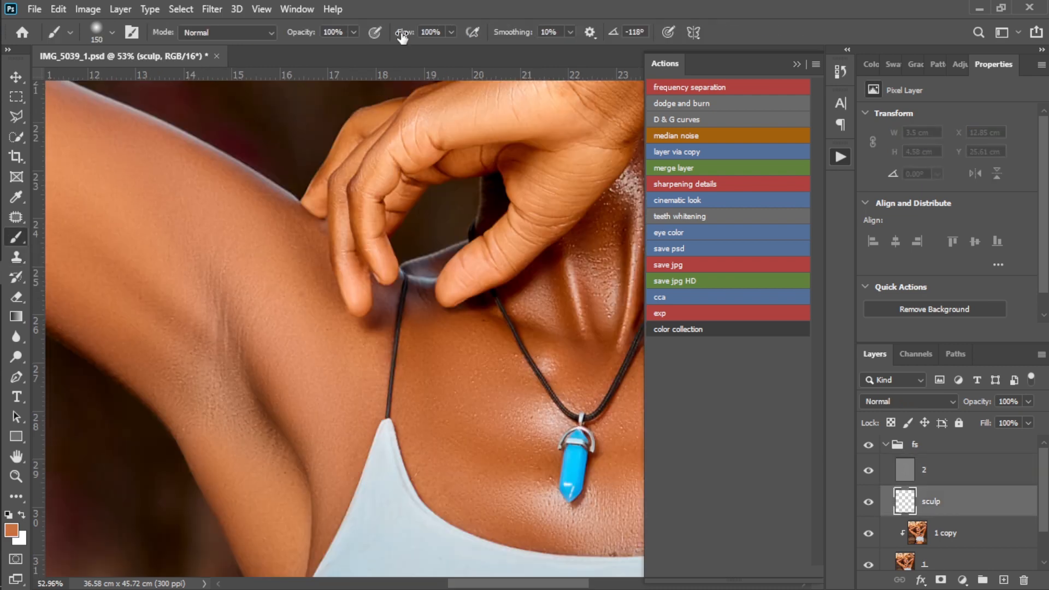
left_click(403, 33)
type("5")
key("Return")
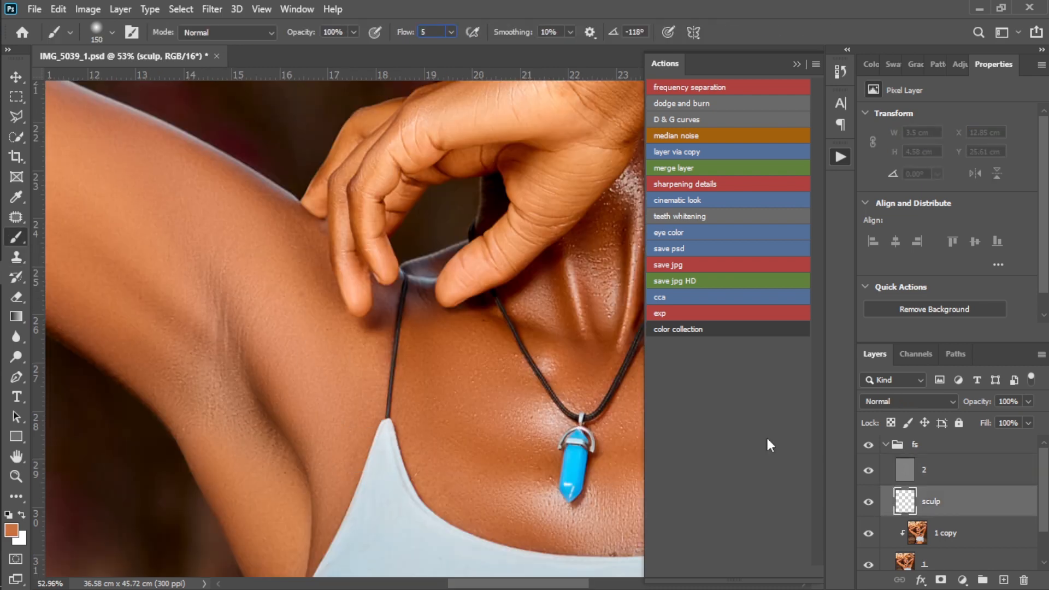
Step: Set the sculp layer's blend mode to Color and paint skin tone over the armpit and the shoulder beside the strap
left_click(907, 401)
left_click(883, 566)
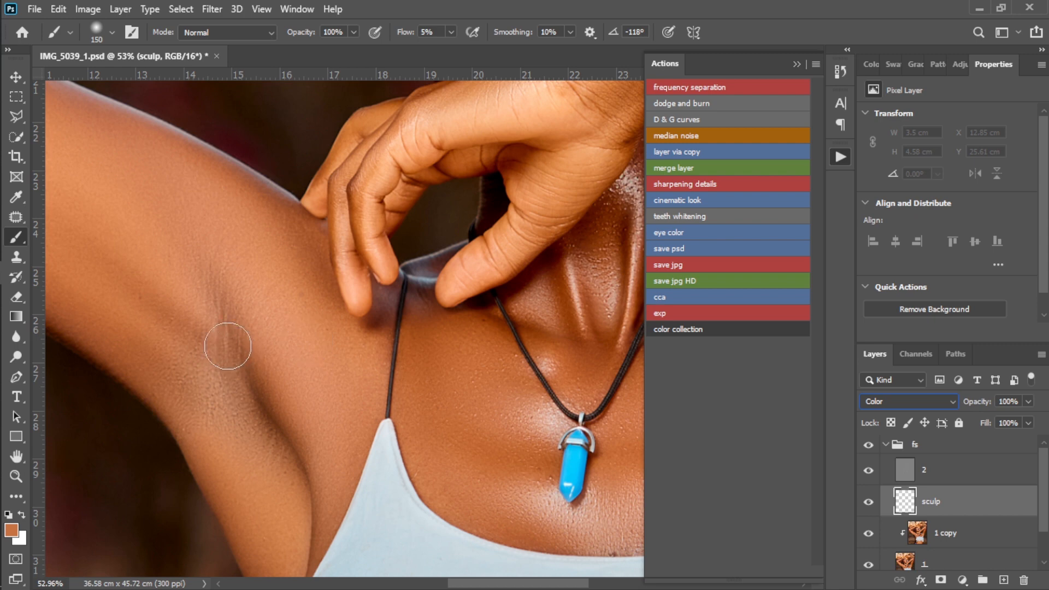
mouse_move(289, 429)
left_mouse_down()
mouse_move(322, 531)
mouse_move(284, 341)
mouse_move(312, 517)
mouse_move(332, 467)
mouse_move(315, 348)
mouse_move(343, 404)
mouse_move(323, 457)
mouse_move(336, 434)
mouse_move(319, 529)
mouse_move(198, 252)
mouse_move(335, 379)
left_mouse_up()
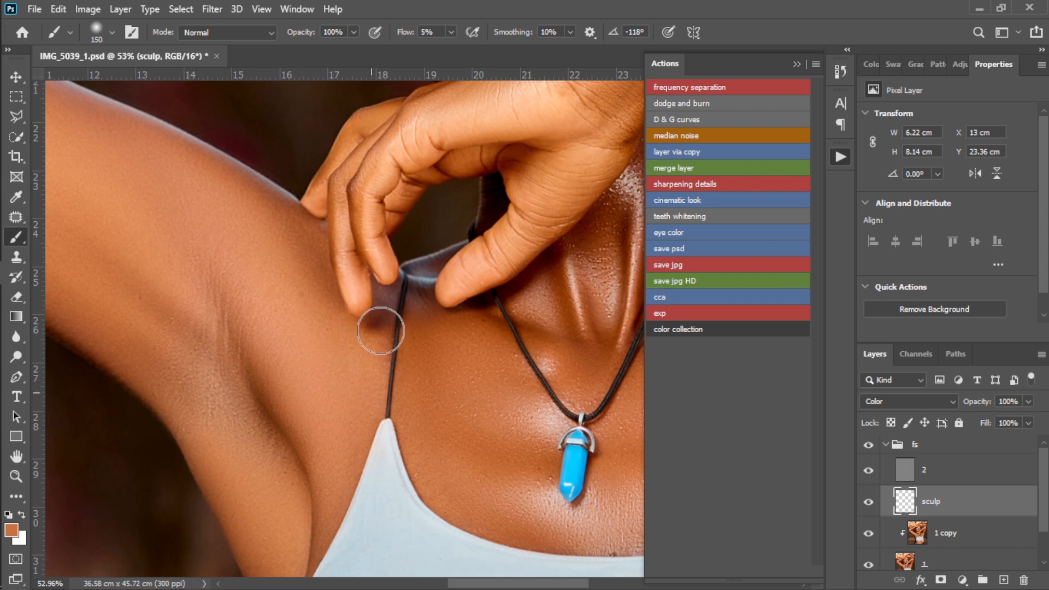
scroll(265, 393, "left", 2)
scroll(264, 389, "down", 3)
mouse_move(265, 389)
left_mouse_down()
mouse_move(228, 234)
mouse_move(294, 360)
mouse_move(219, 231)
mouse_move(252, 240)
mouse_move(284, 300)
mouse_move(295, 362)
mouse_move(264, 266)
mouse_move(291, 328)
mouse_move(245, 257)
mouse_move(281, 305)
mouse_move(301, 375)
mouse_move(296, 334)
mouse_move(266, 270)
mouse_move(268, 341)
mouse_move(119, 195)
mouse_move(139, 251)
mouse_move(249, 322)
mouse_move(228, 262)
mouse_move(266, 294)
mouse_move(282, 281)
mouse_move(251, 151)
mouse_move(315, 379)
mouse_move(276, 279)
mouse_move(297, 443)
mouse_move(298, 343)
mouse_move(345, 369)
mouse_move(353, 515)
mouse_move(365, 396)
mouse_move(288, 397)
mouse_move(204, 267)
mouse_move(258, 256)
mouse_move(232, 205)
mouse_move(260, 209)
mouse_move(228, 190)
mouse_move(366, 342)
mouse_move(280, 181)
mouse_move(376, 264)
mouse_move(330, 350)
left_mouse_up()
scroll(270, 312, "down", 5)
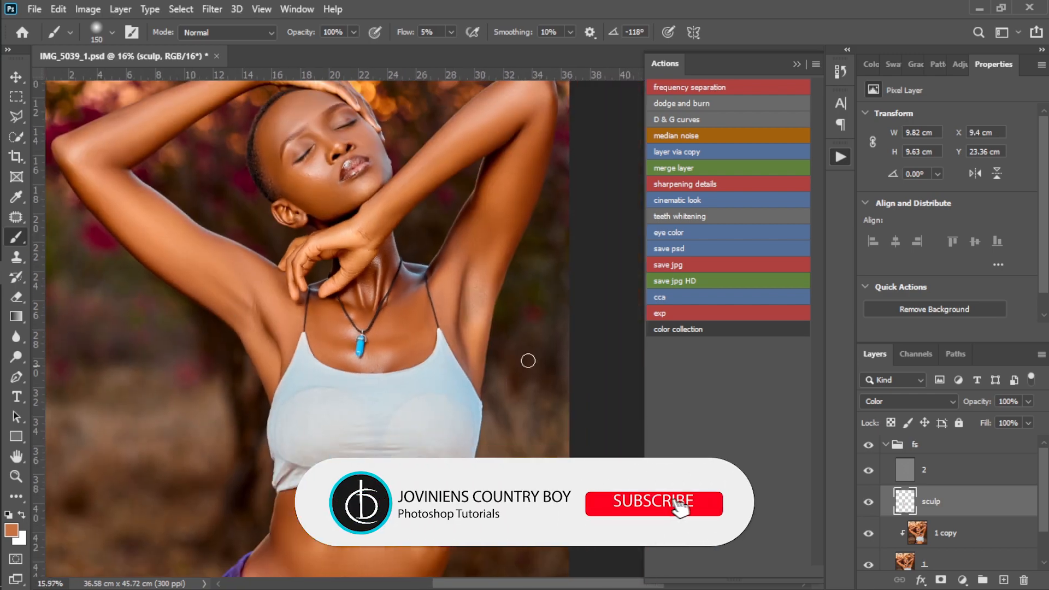
Step: Paint skin tone over the inner upper arm, armpit and side of the torso on the pendant's other side
scroll(477, 303, "up", 5)
mouse_move(440, 177)
left_mouse_down()
mouse_move(459, 100)
mouse_move(399, 405)
left_mouse_up()
left_click_drag(441, 436, 486, 546)
left_click_drag(462, 497, 490, 559)
mouse_move(450, 288)
left_mouse_down()
mouse_move(466, 336)
mouse_move(489, 279)
mouse_move(477, 350)
mouse_move(498, 261)
mouse_move(498, 315)
mouse_move(525, 201)
mouse_move(494, 336)
mouse_move(527, 228)
mouse_move(501, 369)
mouse_move(540, 241)
mouse_move(479, 390)
mouse_move(526, 154)
mouse_move(491, 183)
mouse_move(451, 309)
mouse_move(438, 443)
left_mouse_up()
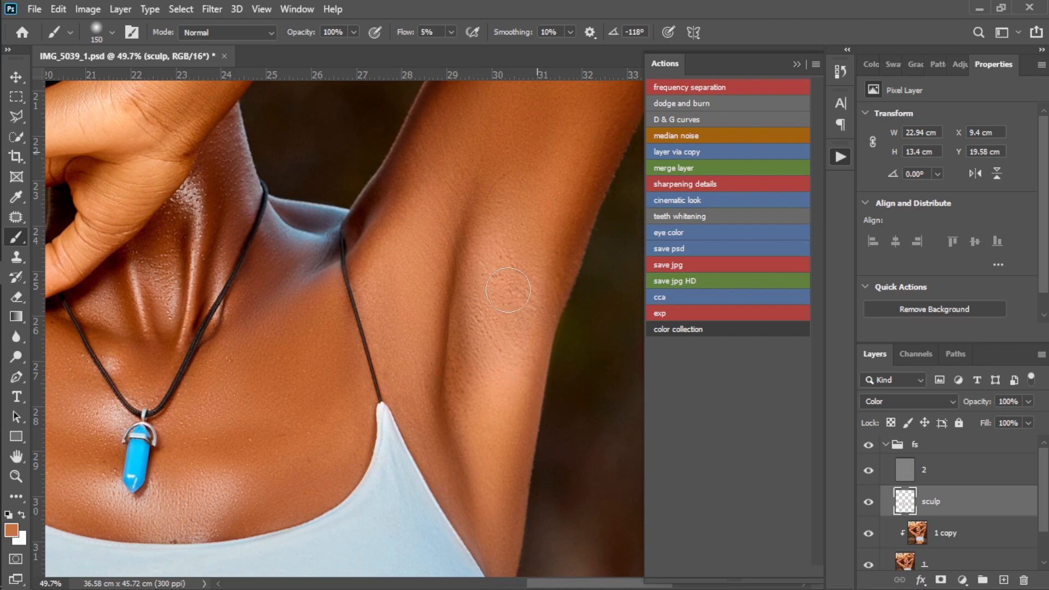
Step: Paint out the bluish cast on the shoulder and collarbone between the necklace cord and the top's strap
scroll(437, 229, "down", 6)
scroll(462, 240, "down", 4)
scroll(465, 235, "up", 5)
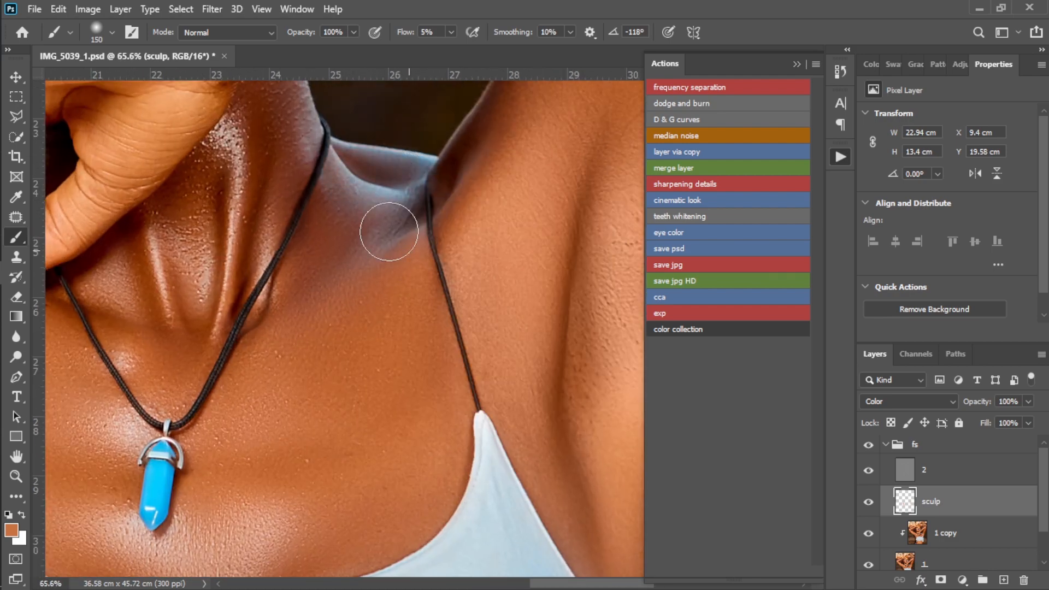
right_click(334, 171)
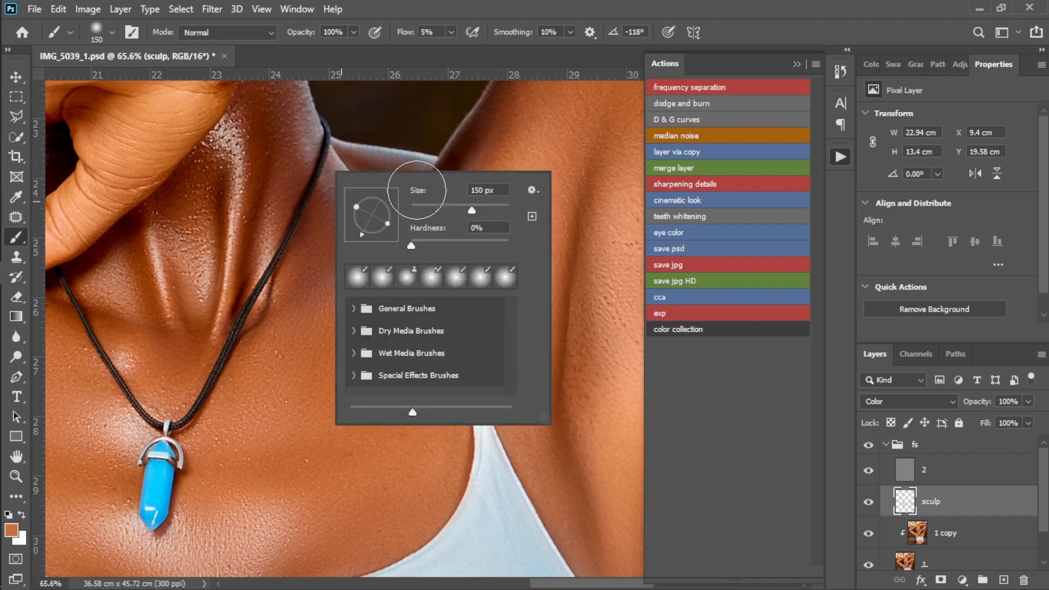
mouse_move(332, 191)
left_mouse_down()
mouse_move(431, 199)
mouse_move(414, 171)
mouse_move(326, 164)
left_mouse_up()
scroll(326, 163, "down", 5)
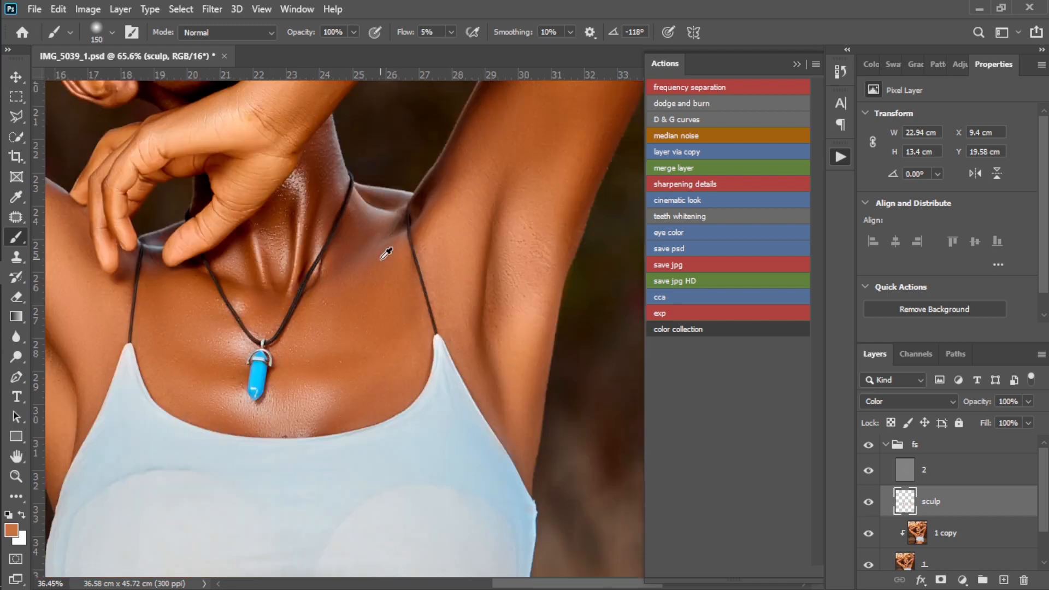
scroll(277, 236, "down", 2)
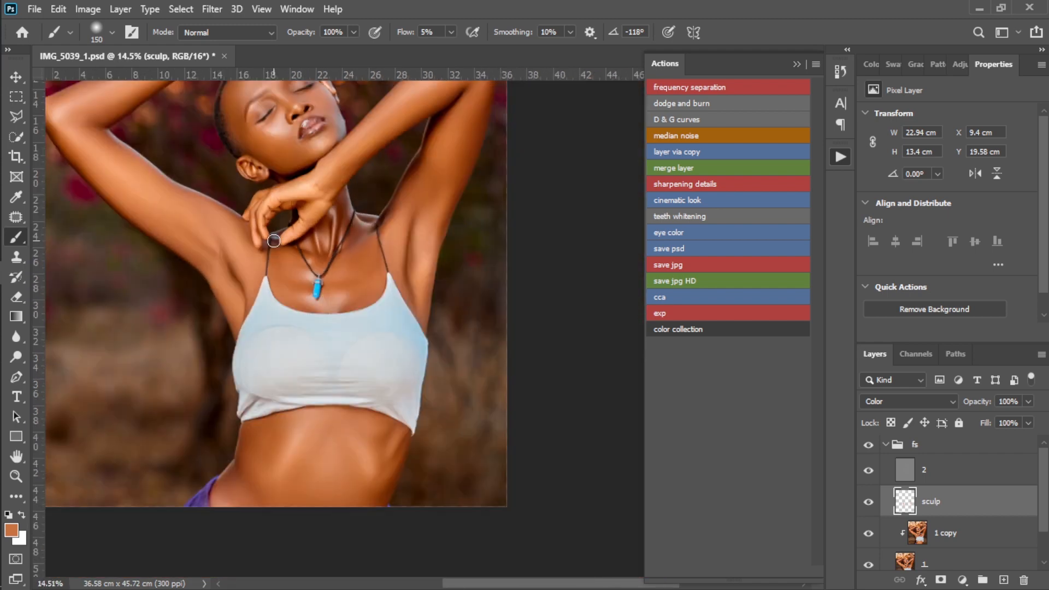
Step: Paint skin tone over the greyish cheek and jaw edge beside the lips, reducing the brush size to 90
scroll(301, 199, "up", 8)
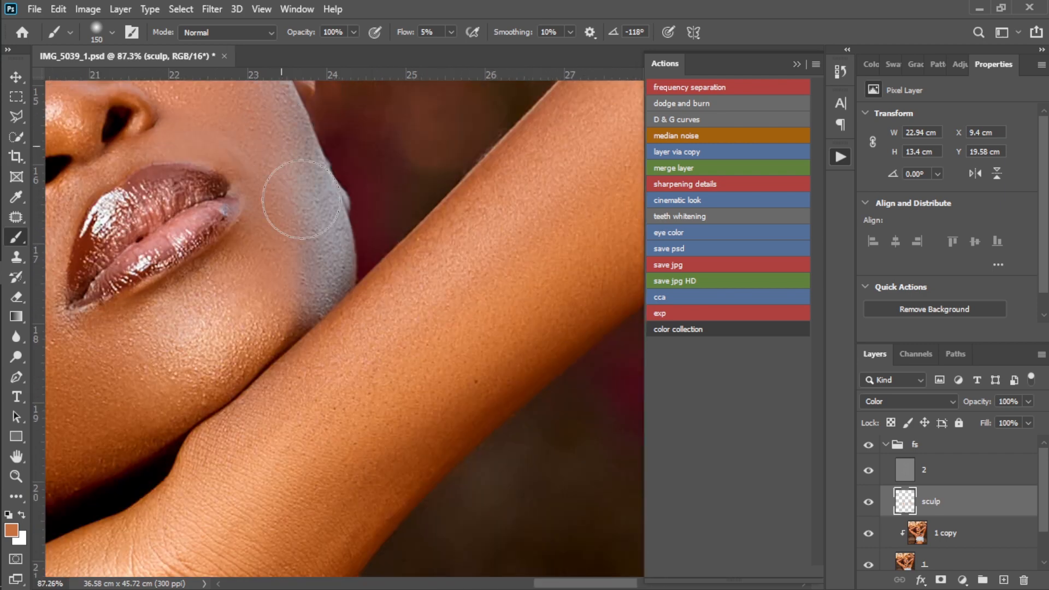
mouse_move(301, 199)
left_mouse_down()
mouse_move(284, 294)
mouse_move(316, 328)
mouse_move(283, 103)
mouse_move(270, 330)
mouse_move(293, 326)
mouse_move(317, 288)
mouse_move(287, 106)
left_mouse_up()
key("[")
key("[")
key("[")
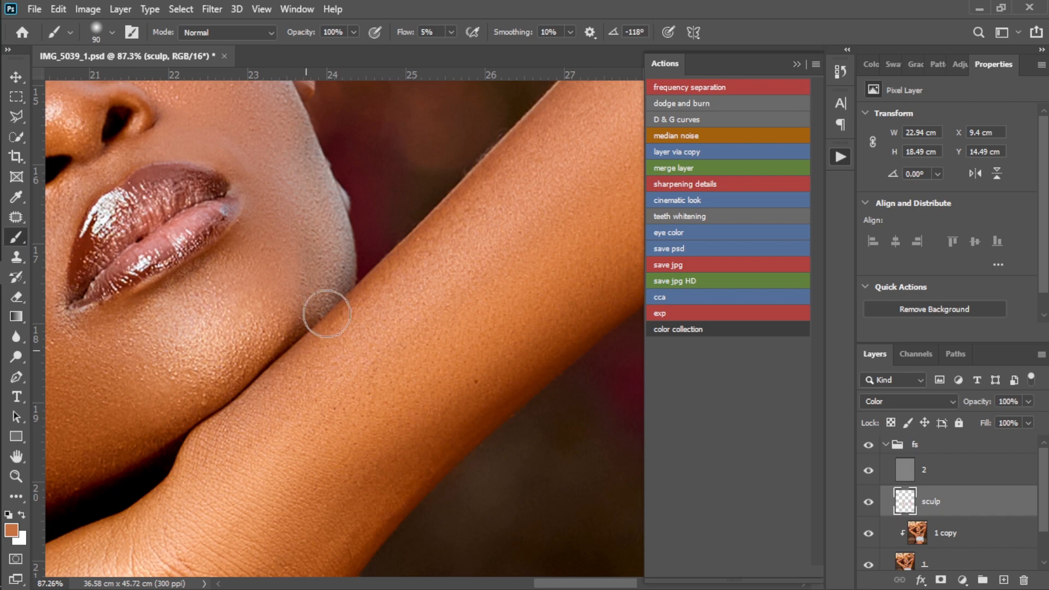
scroll(417, 309, "down", 5)
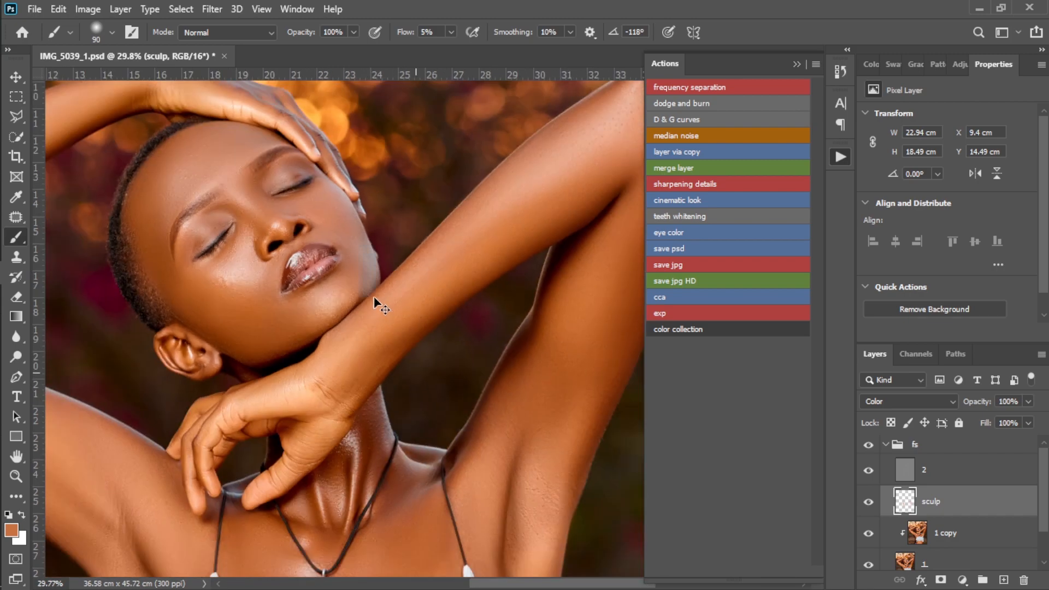
scroll(374, 309, "down", 3)
scroll(462, 531, "up", 1)
scroll(462, 531, "up", 1)
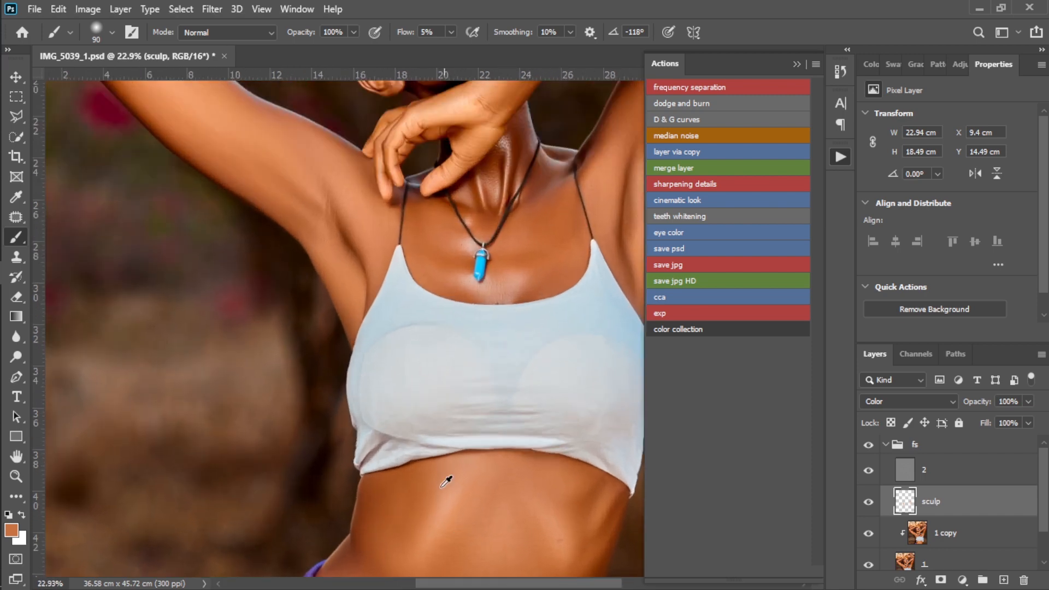
Step: Collapse the fs group, run the sharpening details action, and toggle the sharpening layer's visibility to compare the face
scroll(445, 480, "down", 3)
left_click(886, 445)
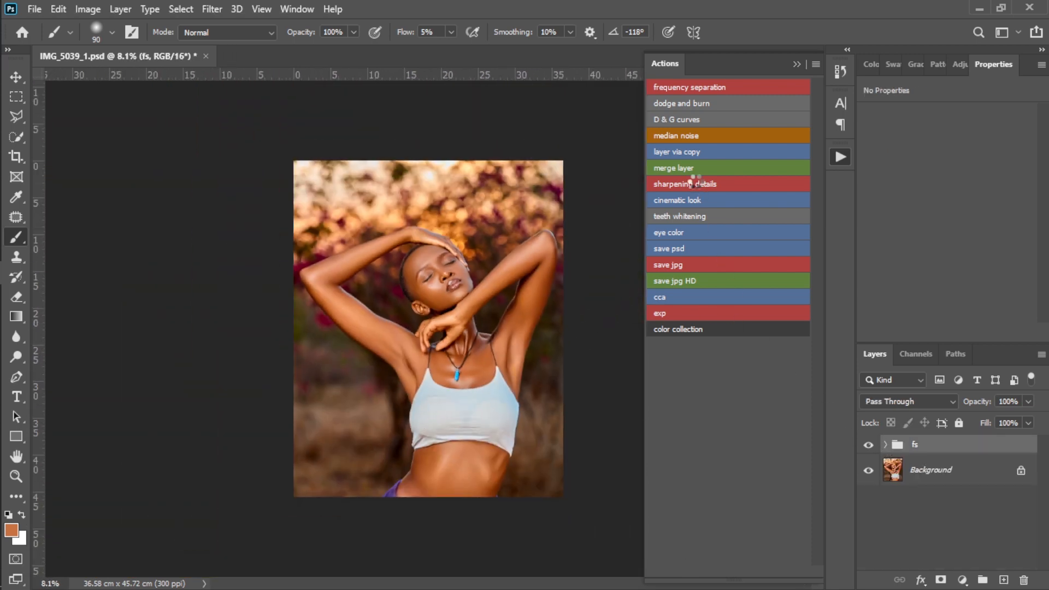
left_click(696, 182)
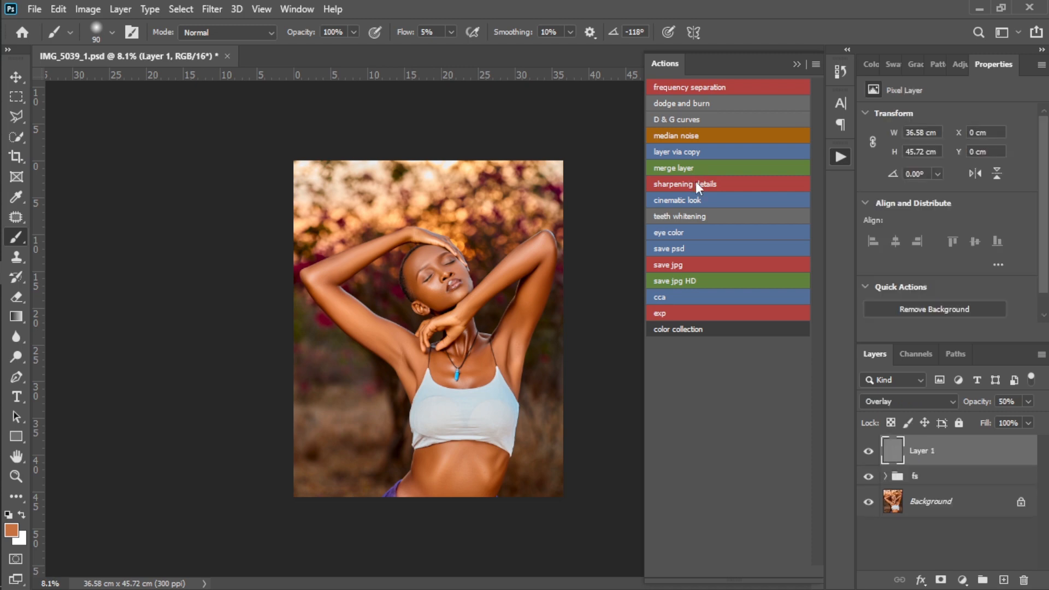
scroll(448, 251, "up", 8)
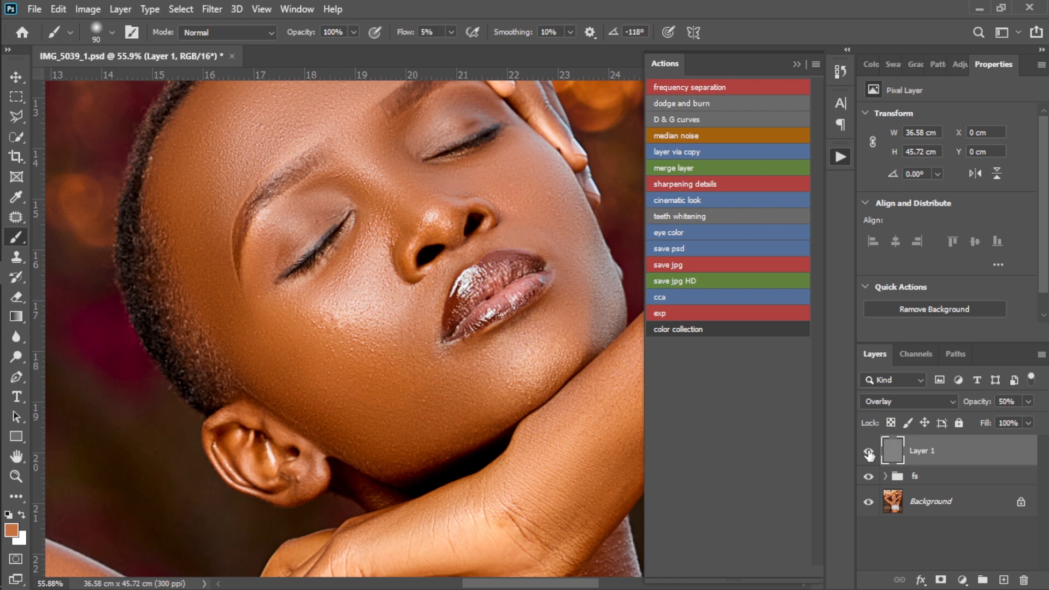
left_click(868, 452)
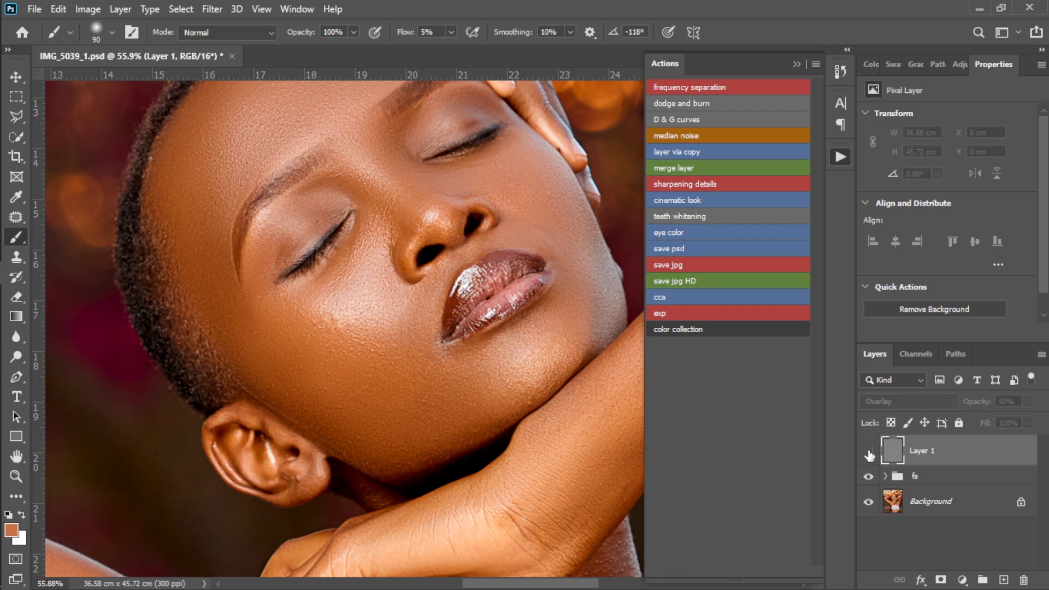
left_click(868, 453)
left_click(869, 452)
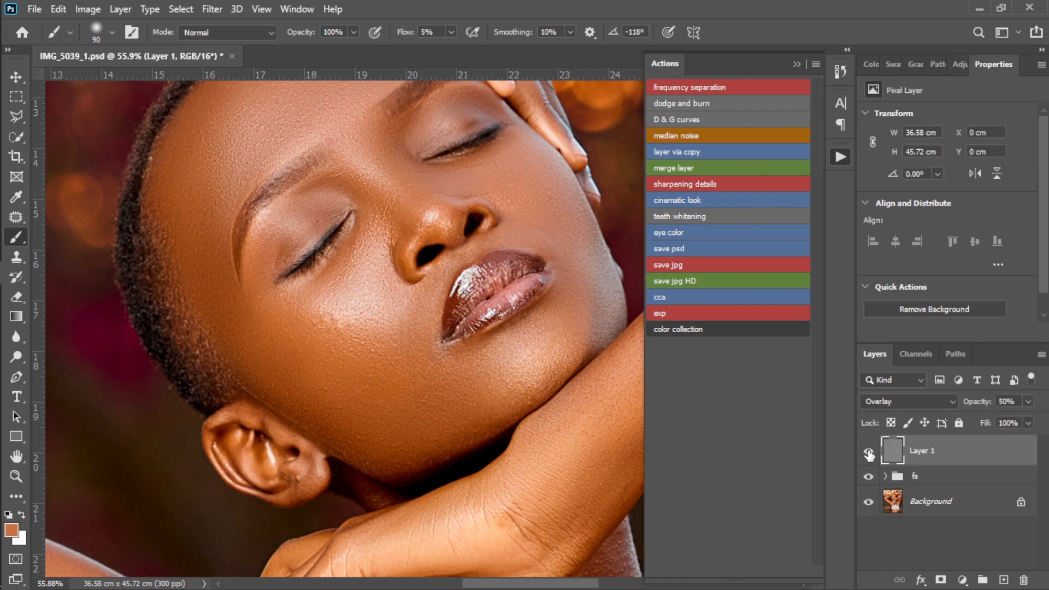
Step: Duplicate the sharpening layer and toggle the copy's visibility to judge the stronger effect on the face
scroll(507, 229, "down", 7)
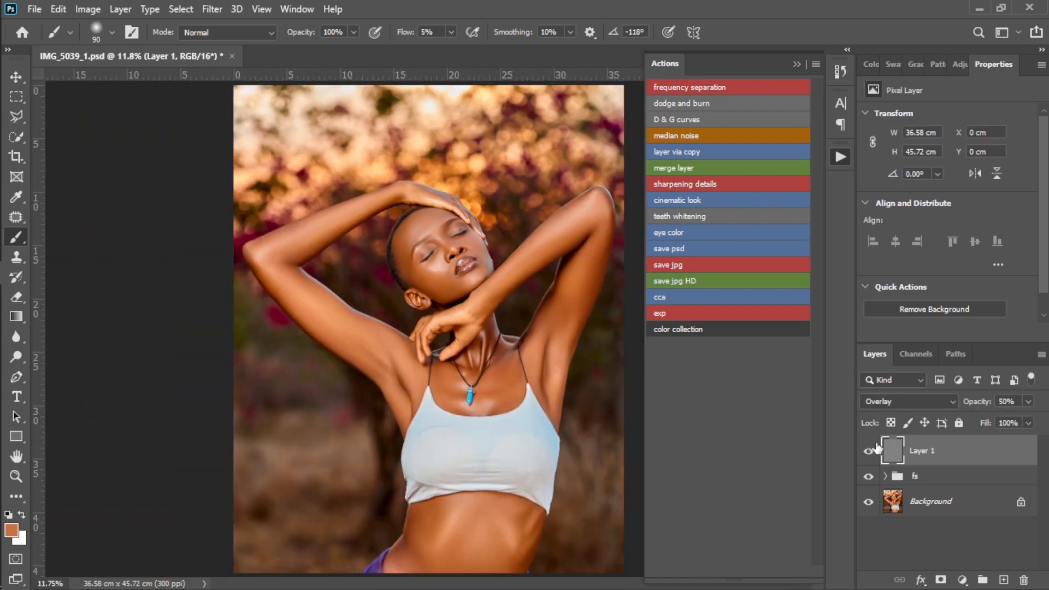
key("ctrl+j")
scroll(456, 257, "up", 7)
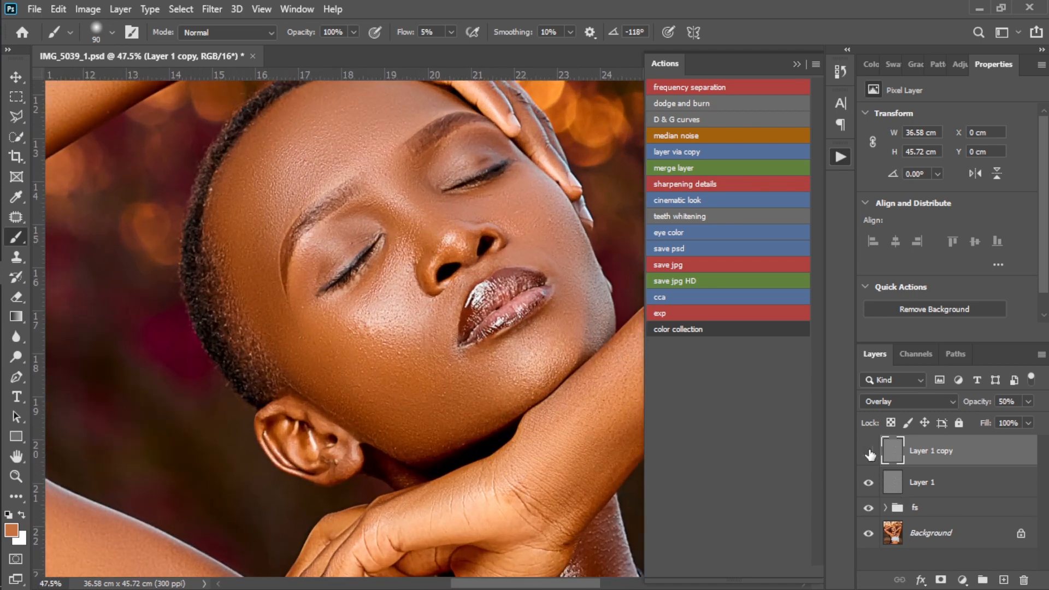
left_click(868, 452)
left_click(868, 452)
left_click(868, 452)
left_click(869, 453)
Step: Delete the duplicate of the sharpening layer
scroll(369, 208, "down", 4)
left_click(923, 482)
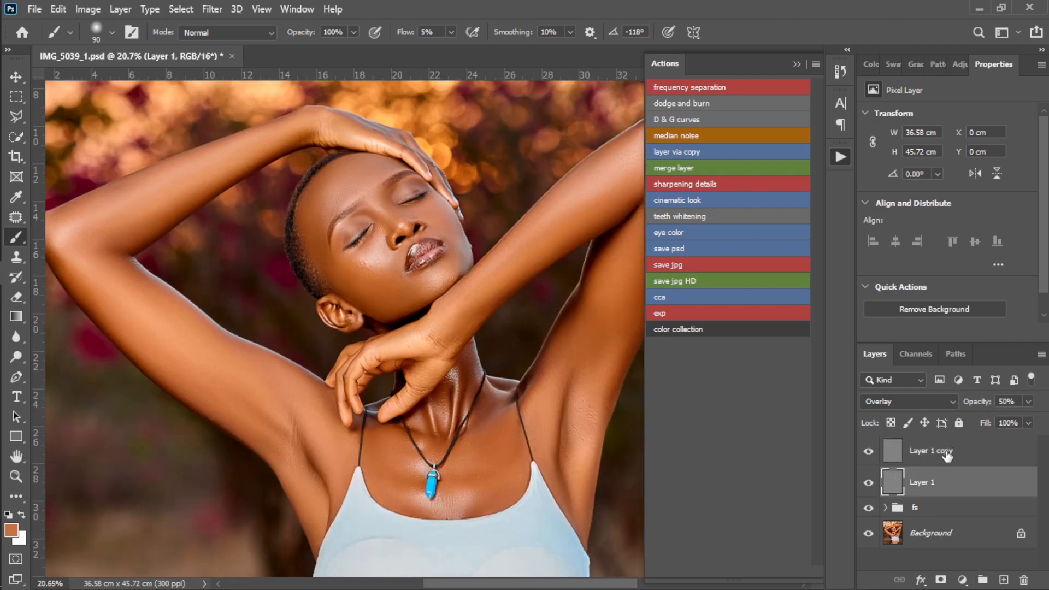
left_click(944, 455)
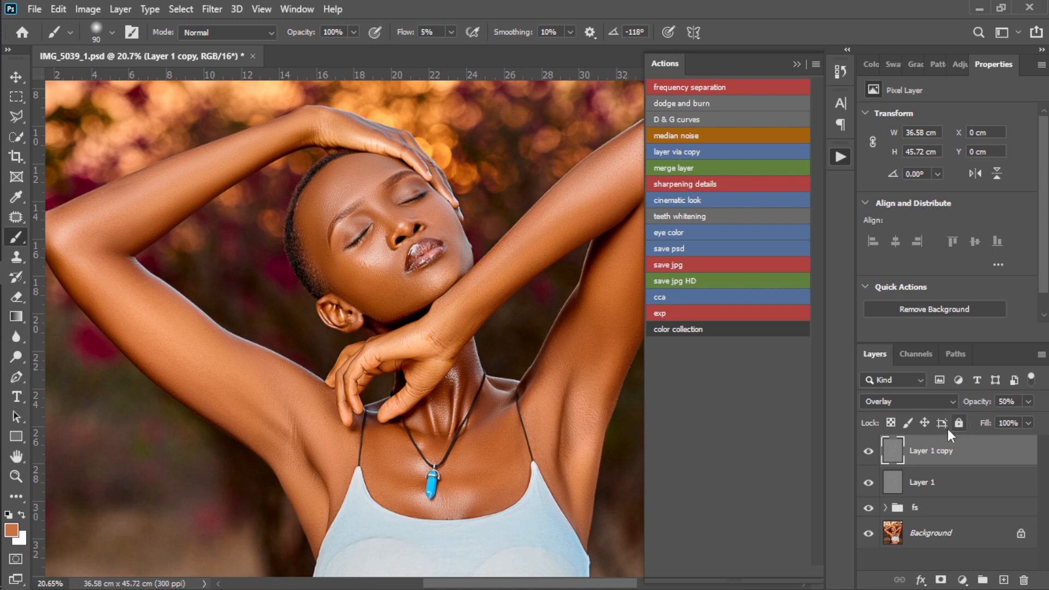
left_click_drag(949, 452, 1024, 581)
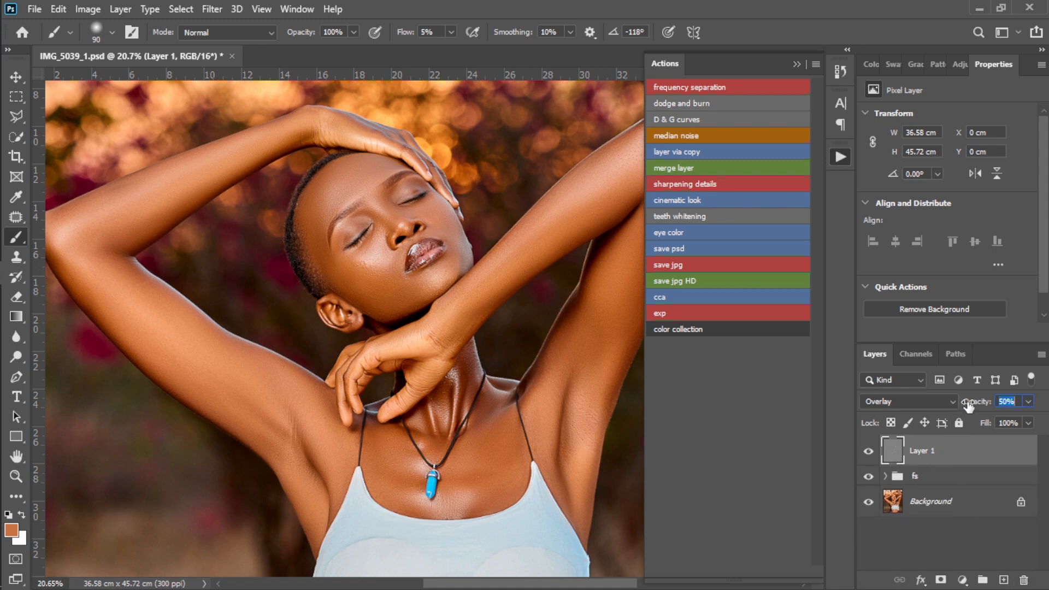
Step: Set the sharpening layer's opacity to 77%, comparing the face with the layer hidden and shown
left_click_drag(984, 404, 1033, 411)
scroll(357, 262, "up", 5)
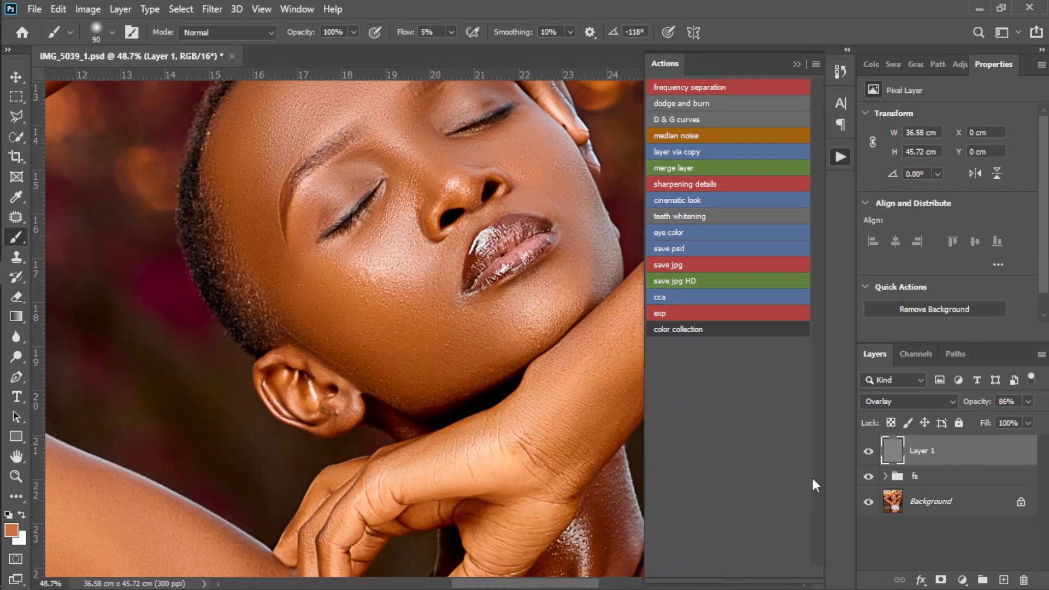
left_click(867, 451)
left_click(868, 451)
left_click_drag(985, 403, 982, 403)
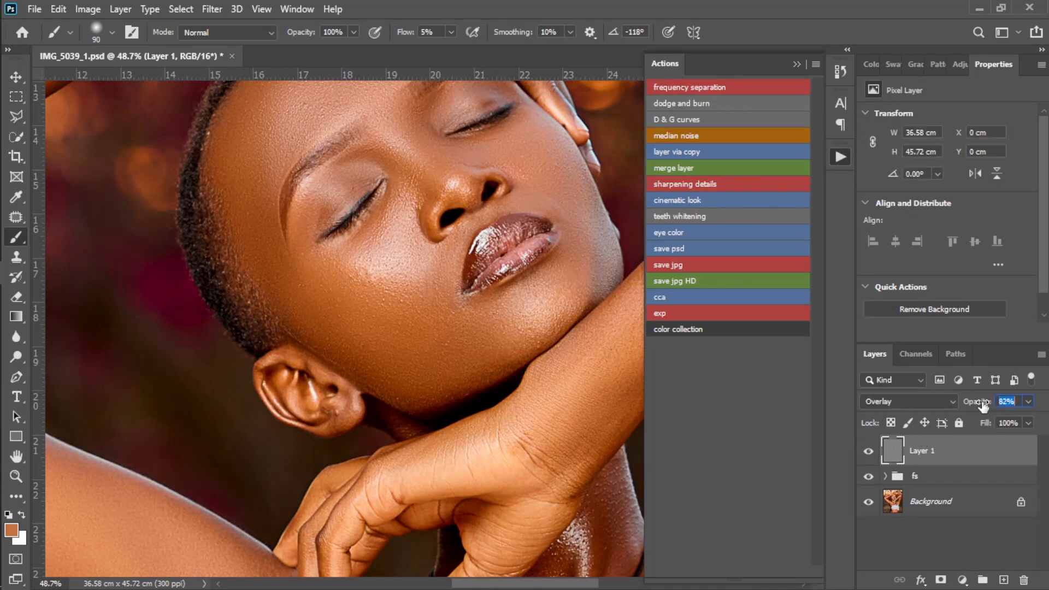
scroll(521, 343, "down", 5)
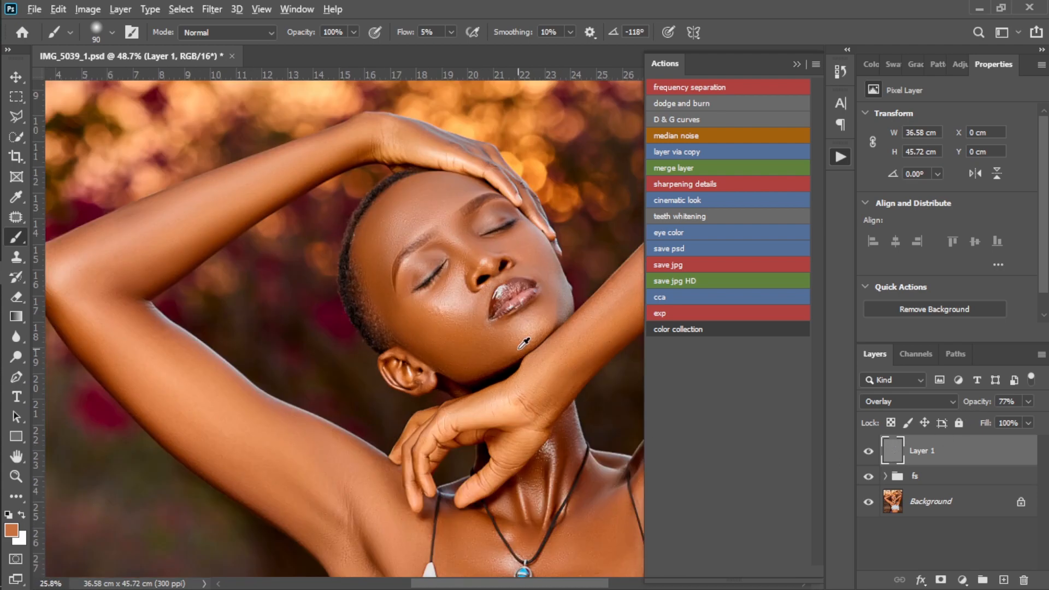
Step: Save the retouched portrait document
key("ctrl+s")
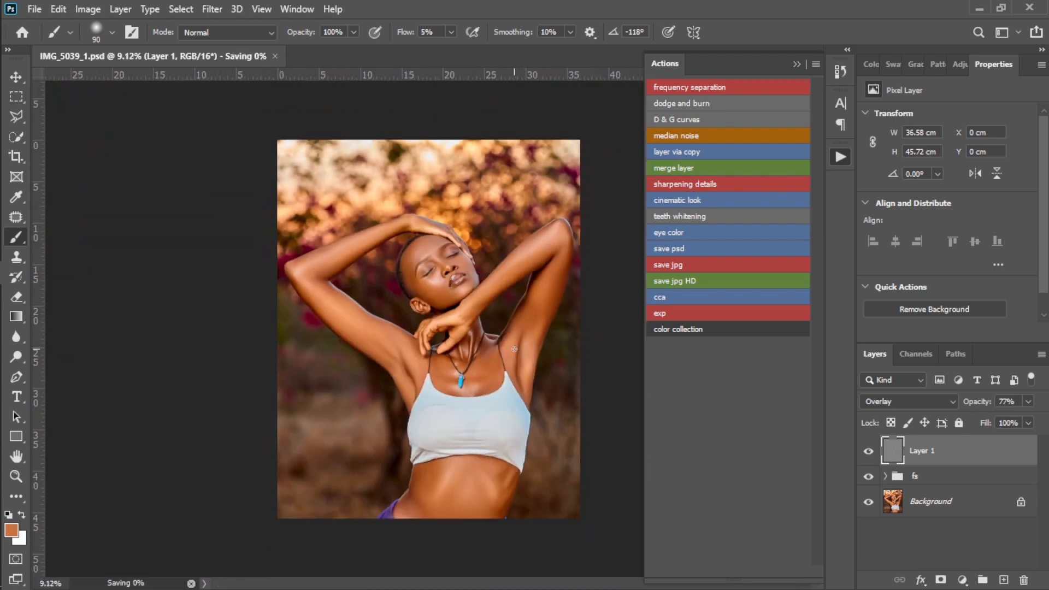
scroll(516, 346, "up", 1, "alt")
scroll(517, 344, "down", 1, "alt")
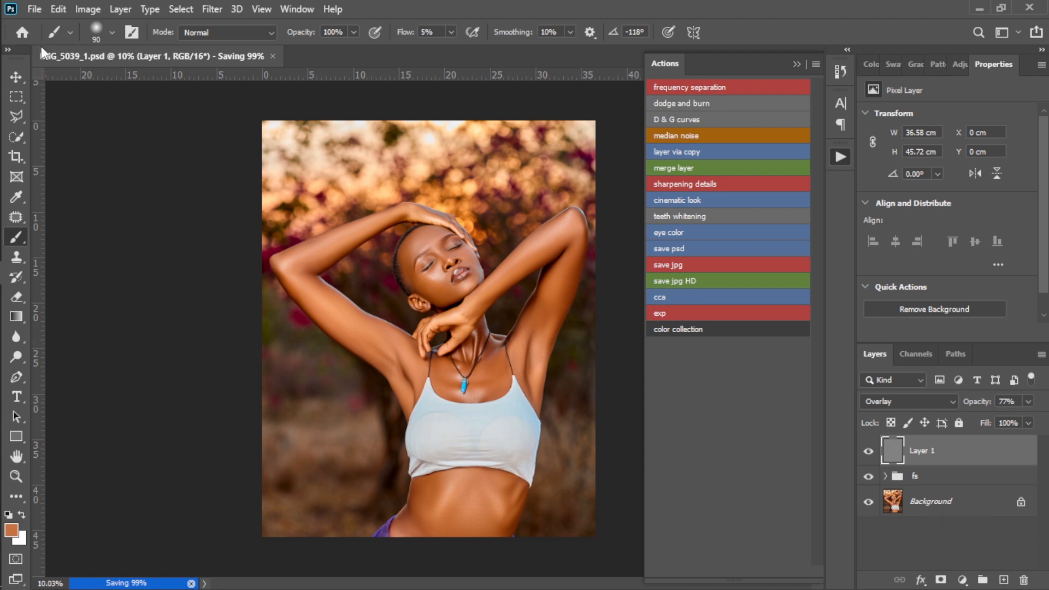
Step: Open the recent file IMG_5044_1.psd and return to the IMG_5039_1.psd document
left_click(26, 31)
key("Escape")
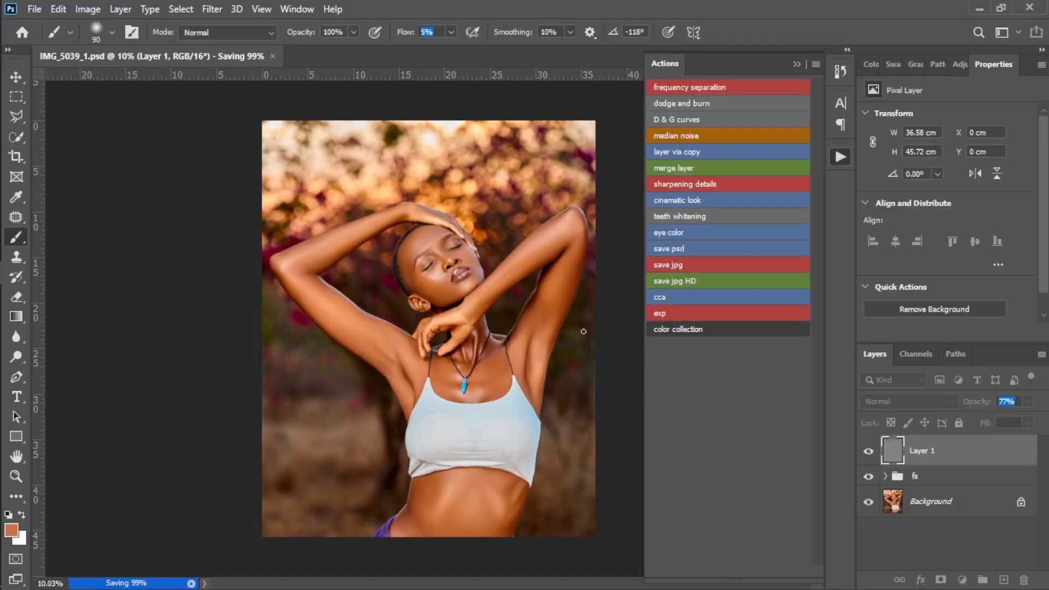
left_click(24, 31)
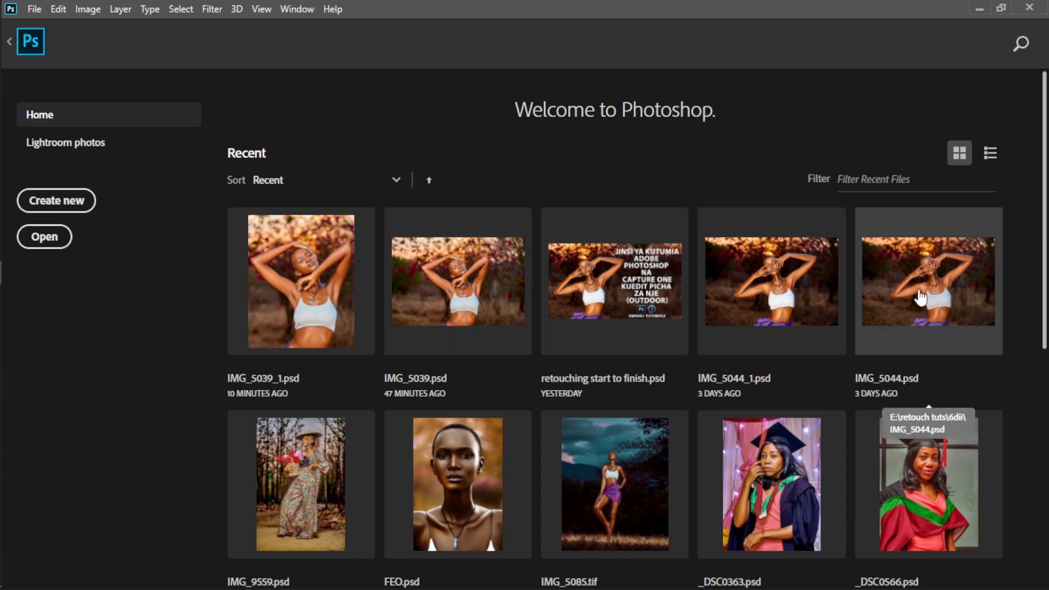
left_click(803, 298)
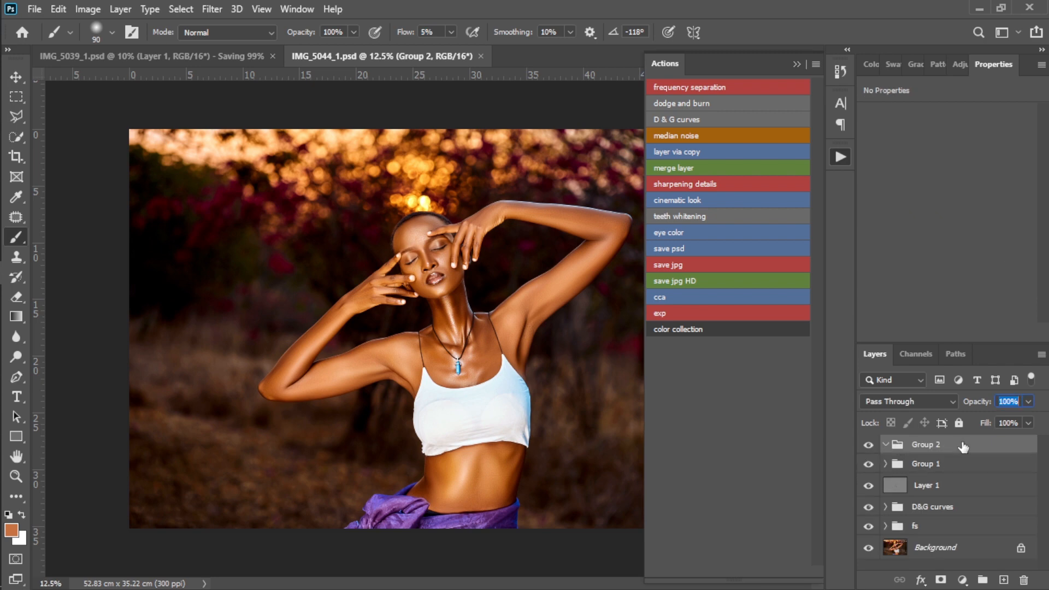
left_click(210, 54)
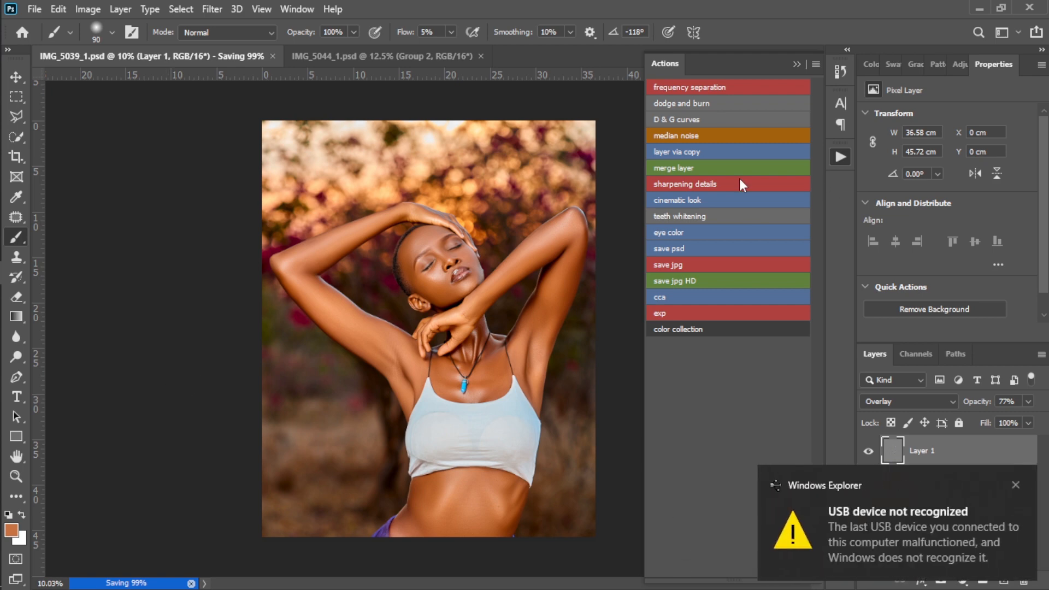
Step: Run the D & G curves action and set the brush to 3% flow and size 125 for the dodge mask
left_click(680, 120)
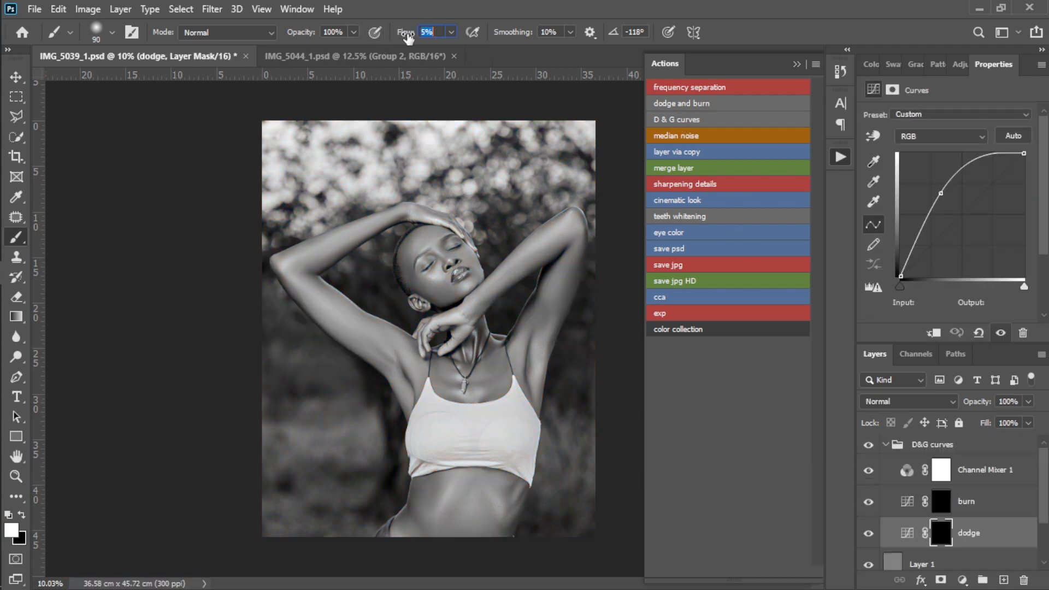
key("bracketleft")
key("bracketleft")
scroll(420, 350, "up", 8)
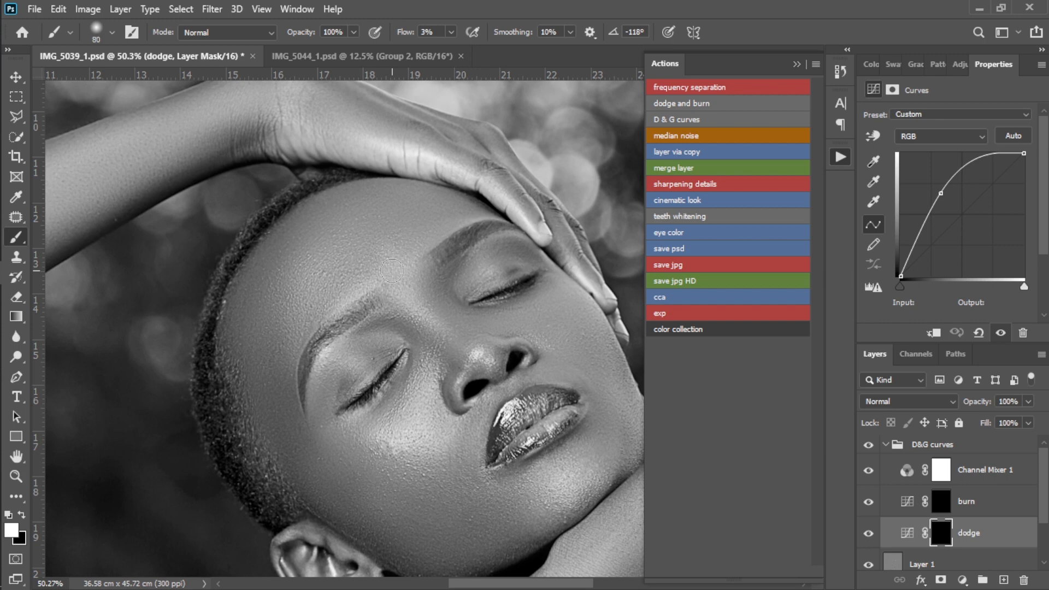
key("bracketright")
key("bracketright")
key("bracketright")
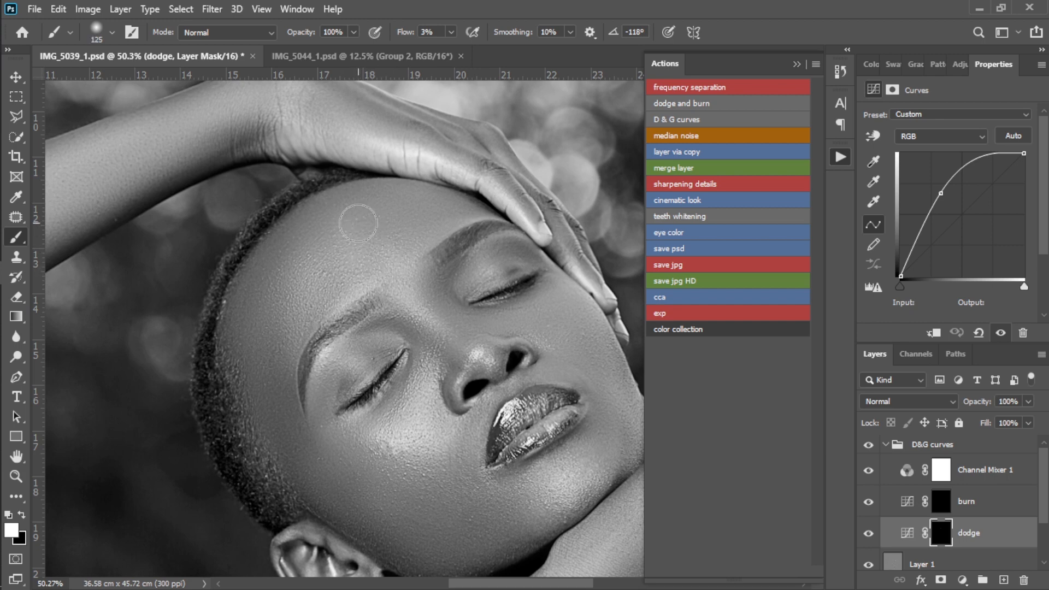
scroll(366, 215, "down", 1)
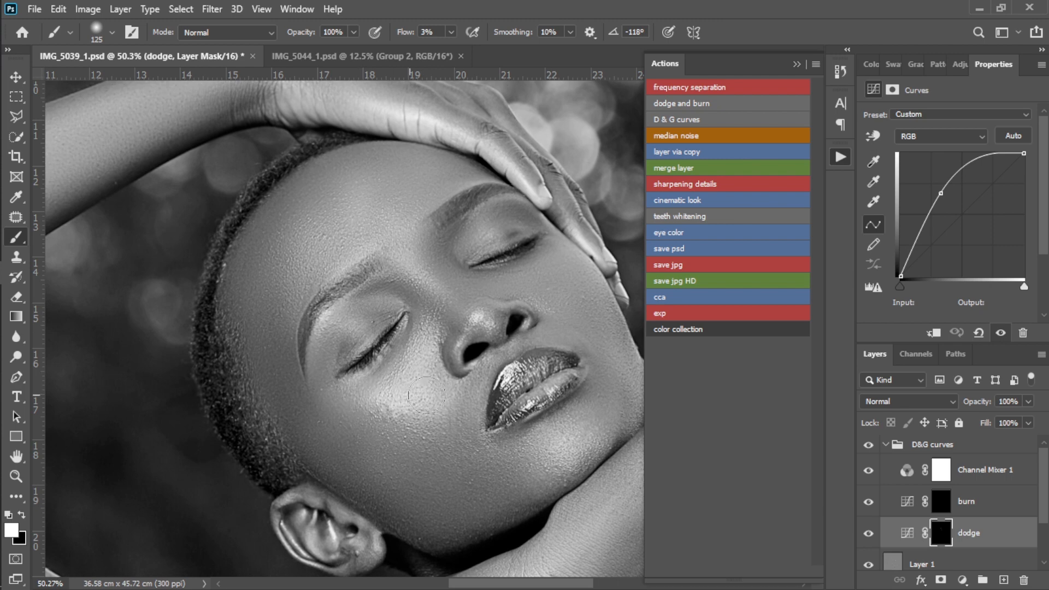
Step: Brush the dodge mask over the highlights on the nose, cheek, forehead side and chin of the face
mouse_move(513, 287)
left_mouse_down()
mouse_move(550, 266)
mouse_move(524, 284)
mouse_move(571, 287)
mouse_move(542, 249)
mouse_move(564, 290)
left_mouse_up()
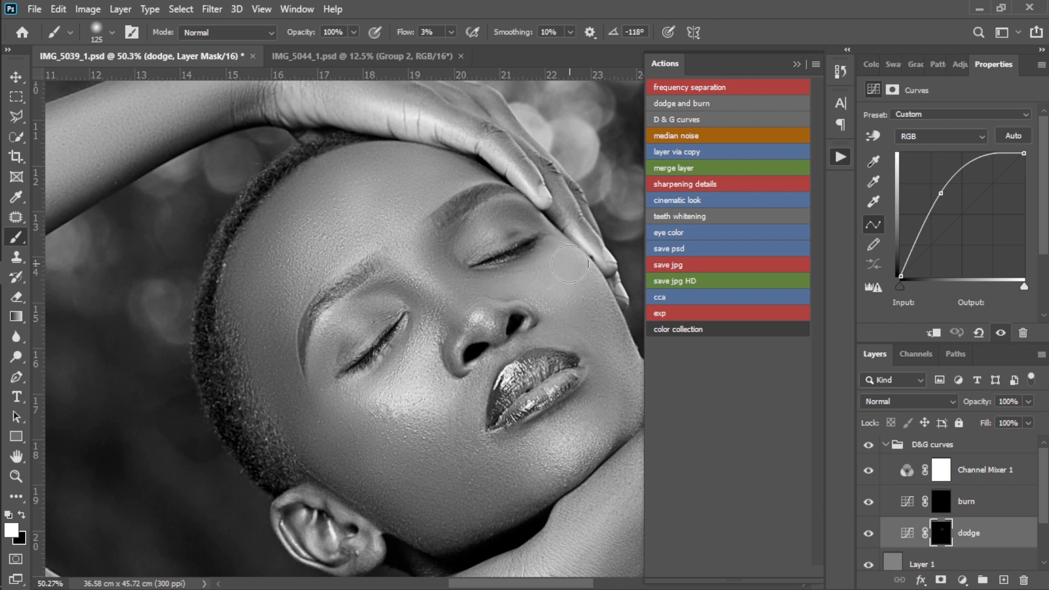
scroll(335, 436, "down", 2)
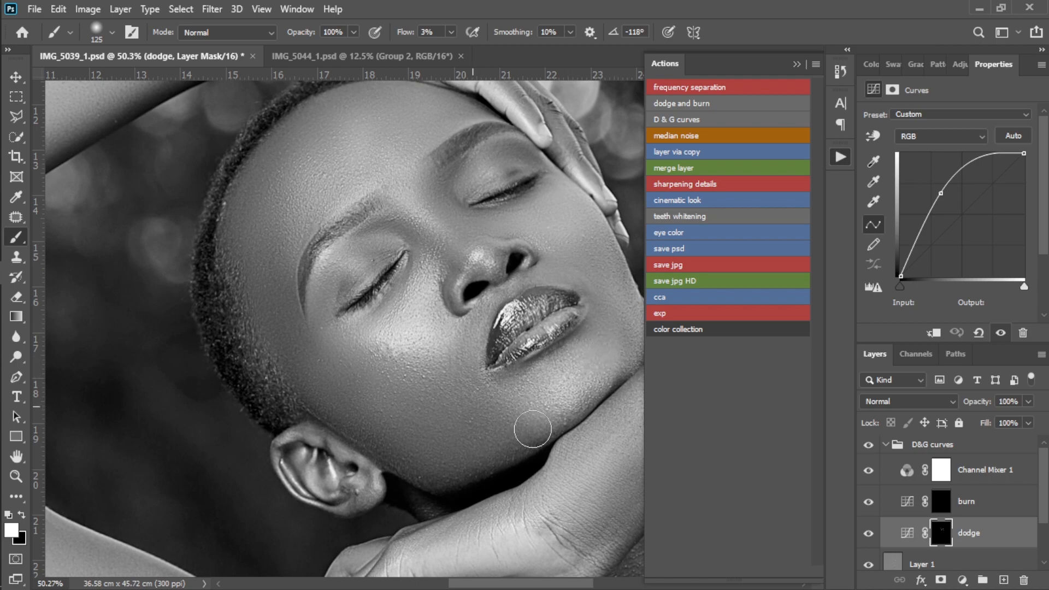
scroll(306, 347, "down", 2)
Step: Dodge the shiny highlights and tendons of the neck with the brush size set to 80
scroll(327, 342, "down", 4)
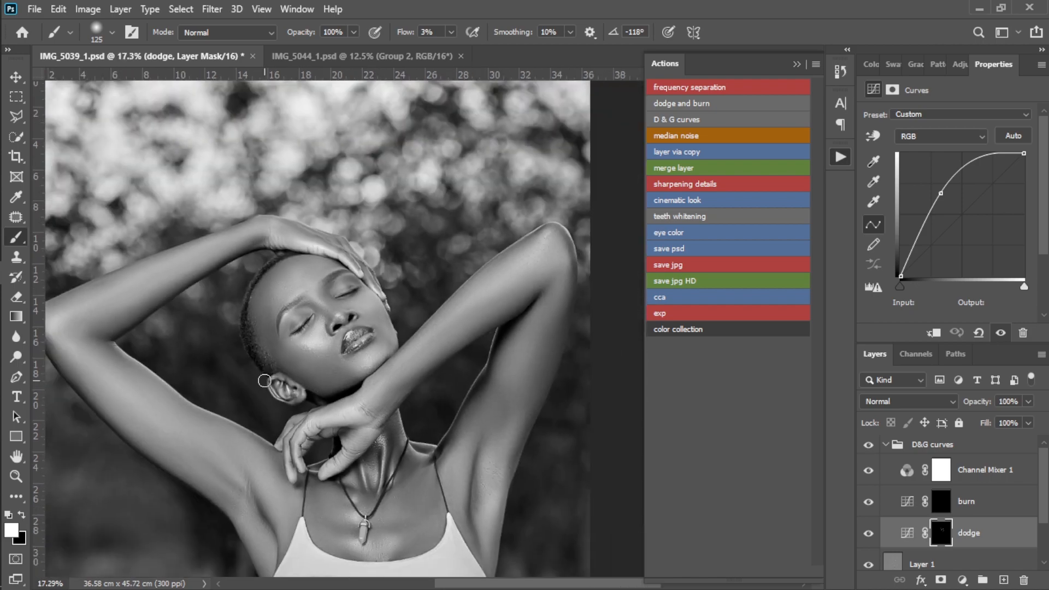
scroll(342, 337, "up", 3)
scroll(341, 337, "up", 1)
key("bracketleft")
key("bracketleft")
key("bracketleft")
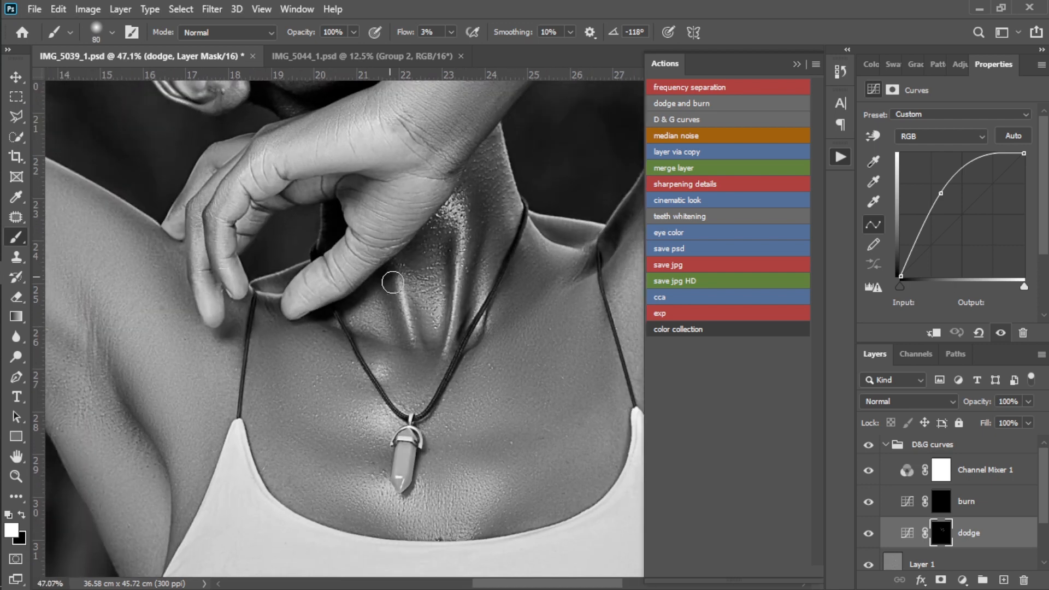
left_click_drag(454, 205, 451, 229)
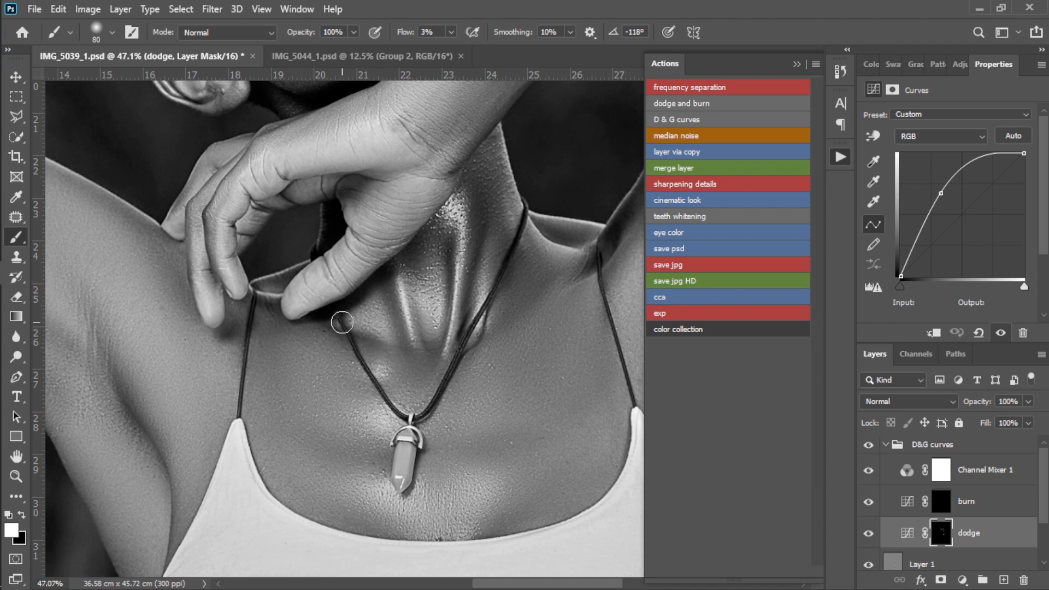
right_click(502, 204)
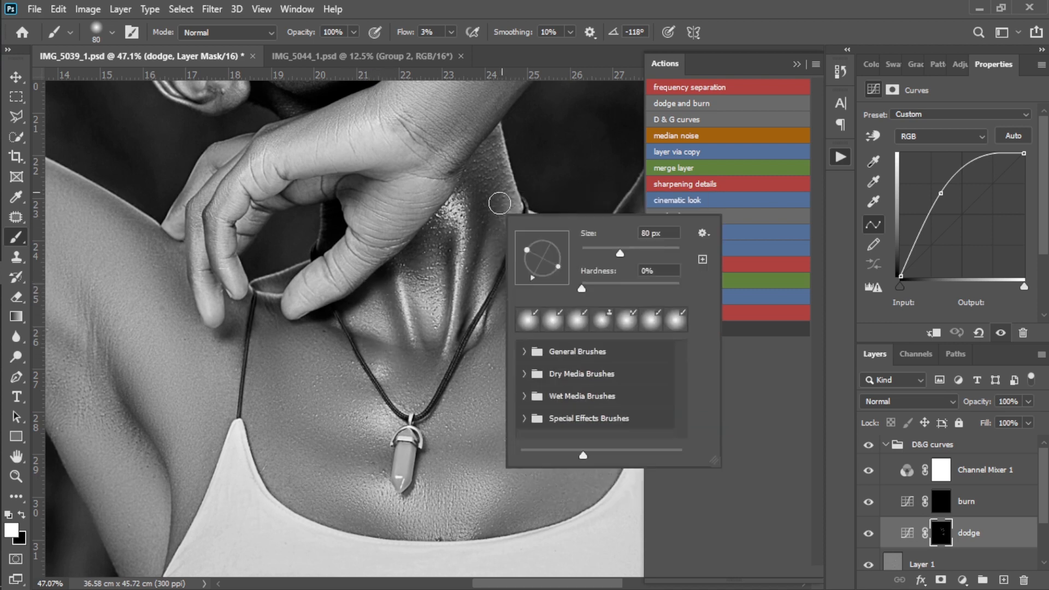
Step: Dodge the collarbone and chest highlights around the necklace pendant with the brush size set to 125
scroll(472, 222, "down", 2)
right_click(374, 352)
left_click(358, 331)
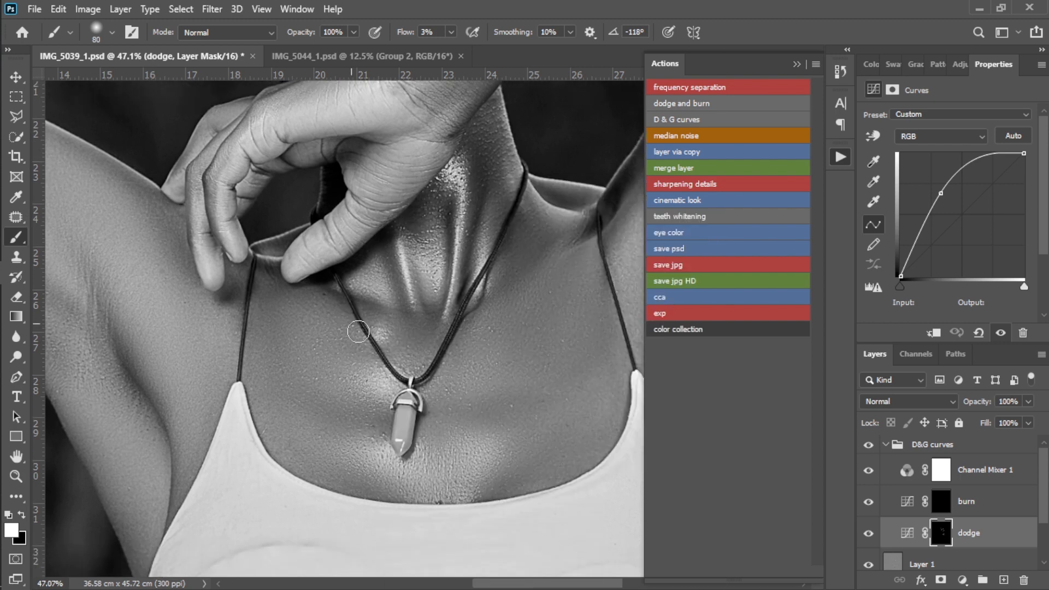
key("bracketright")
key("bracketright")
key("bracketright")
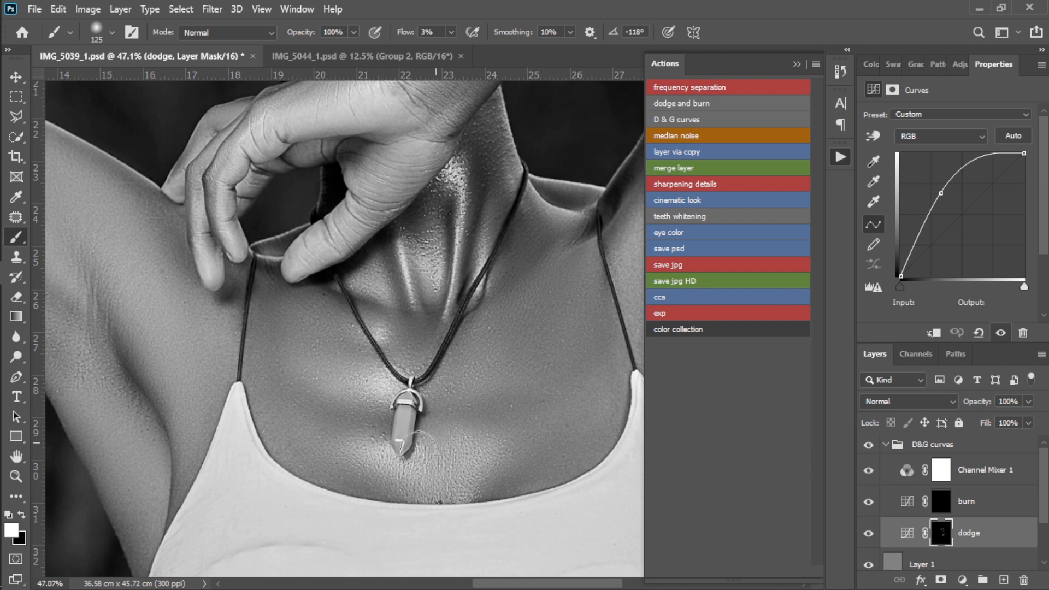
scroll(351, 367, "down", 4)
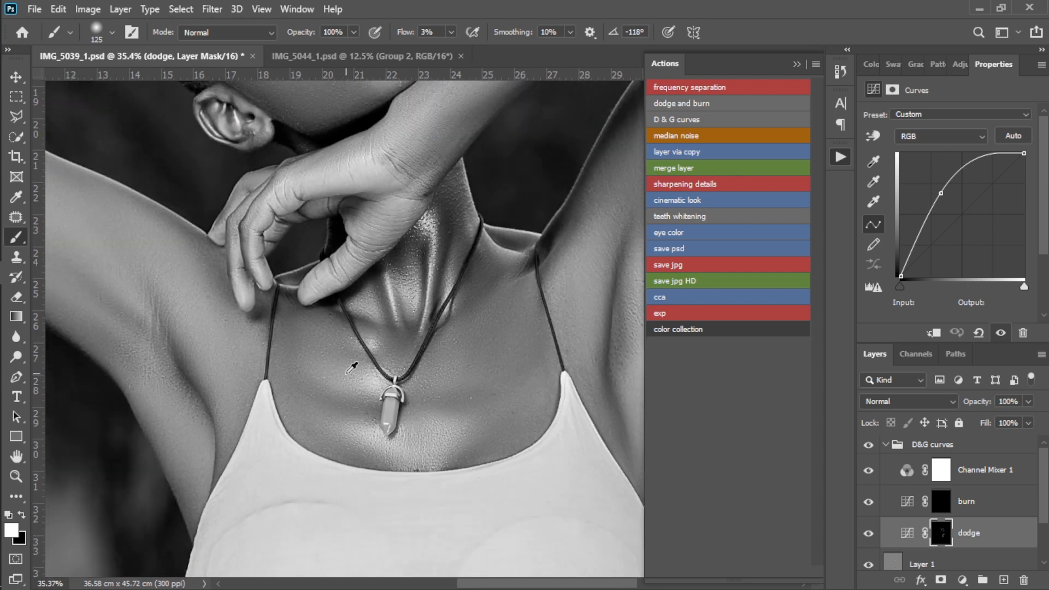
scroll(347, 372, "right", 2)
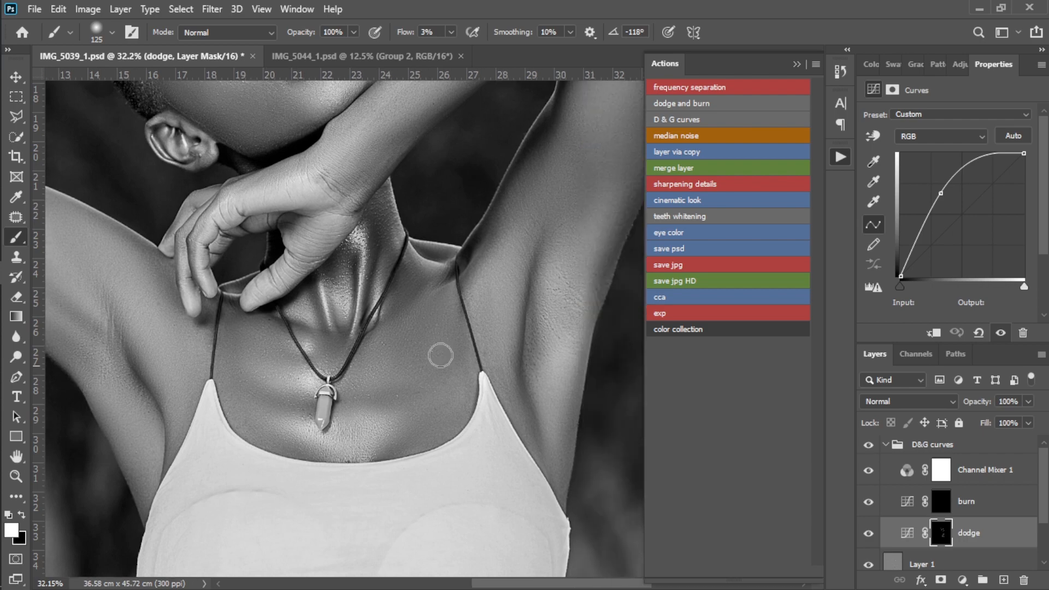
Step: Dodge the shoulder rim between the neck and the raised arm with the brush size set to 80
scroll(458, 295, "up", 6)
key("bracketleft")
key("bracketleft")
key("bracketleft")
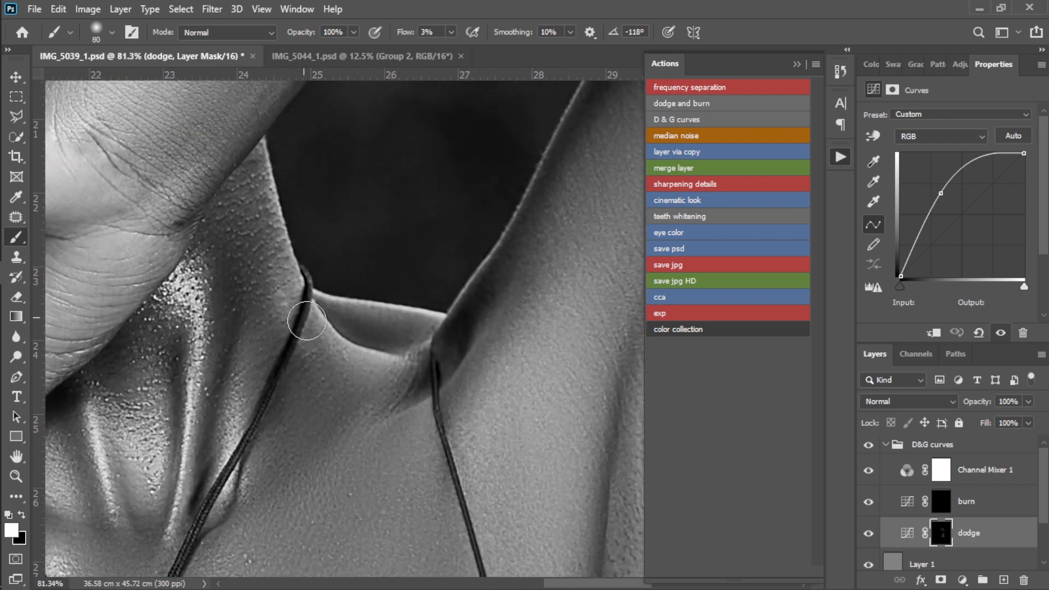
right_click(375, 337)
mouse_move(281, 311)
left_mouse_down()
mouse_move(328, 342)
mouse_move(313, 329)
mouse_move(388, 356)
mouse_move(389, 320)
mouse_move(401, 332)
mouse_move(437, 331)
left_mouse_up()
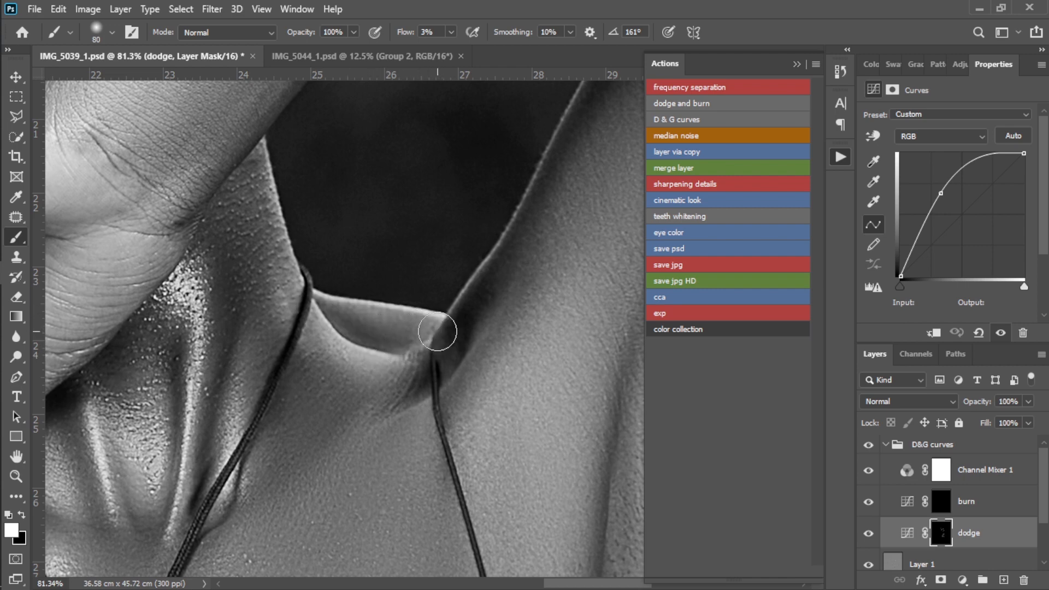
Step: Dodge the raised upper arm and armpit area beside the necklace with the brush size set to 250
scroll(414, 320, "down", 5)
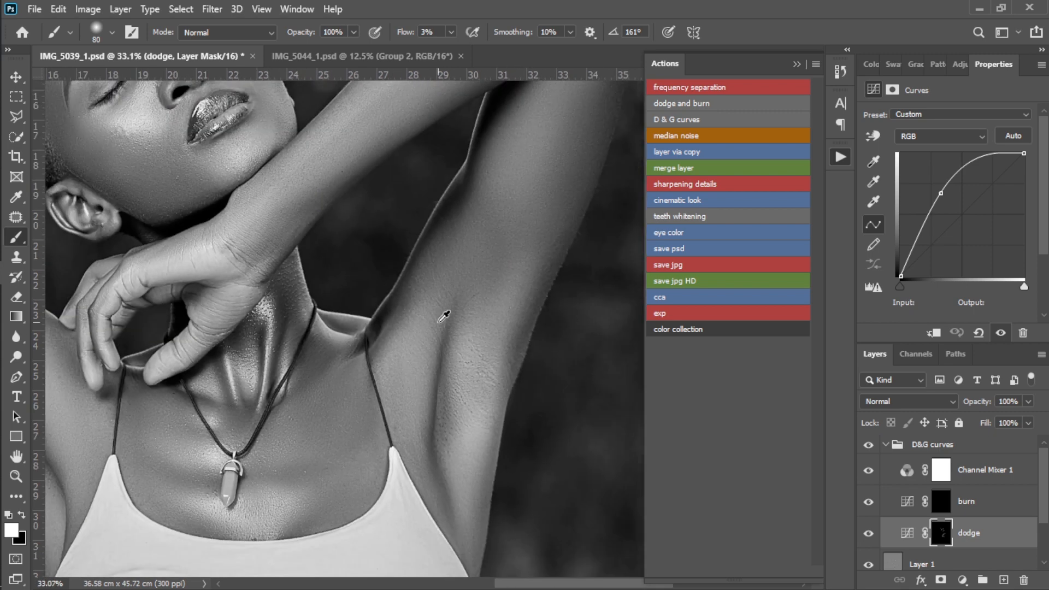
key("bracketright")
key("bracketright")
key("bracketright")
key("bracketright")
key("bracketright")
key("bracketright")
key("bracketright")
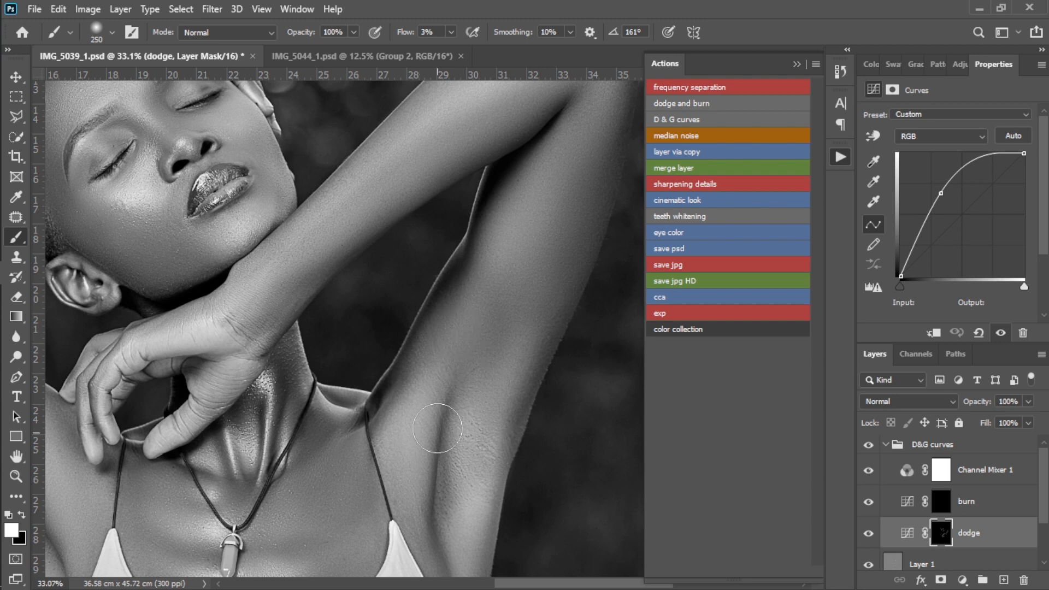
right_click(434, 331)
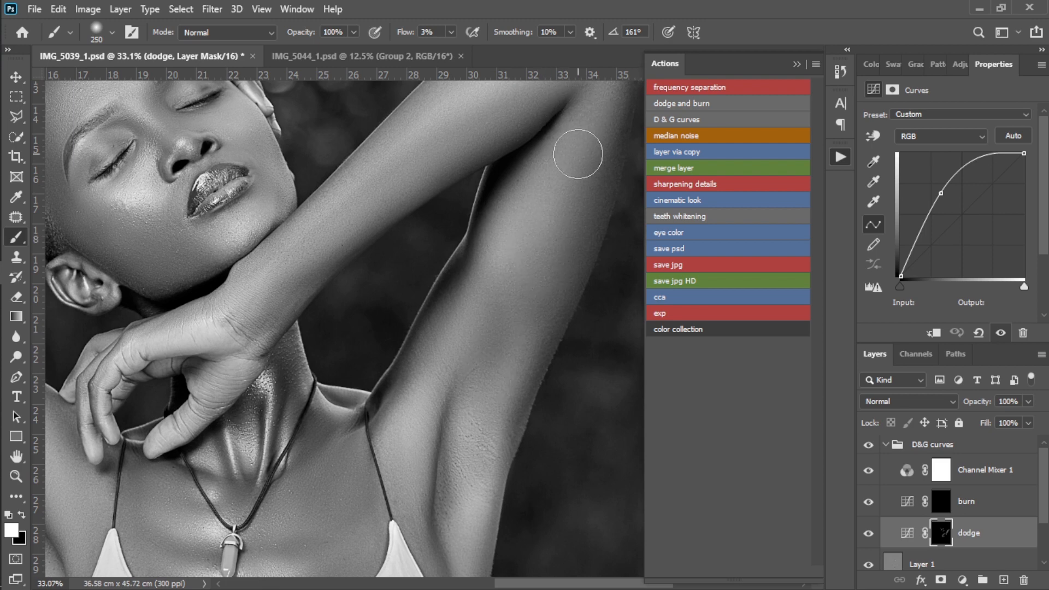
mouse_move(577, 154)
left_mouse_down()
mouse_move(481, 404)
mouse_move(508, 265)
mouse_move(583, 169)
mouse_move(465, 463)
mouse_move(568, 155)
mouse_move(444, 358)
left_mouse_up()
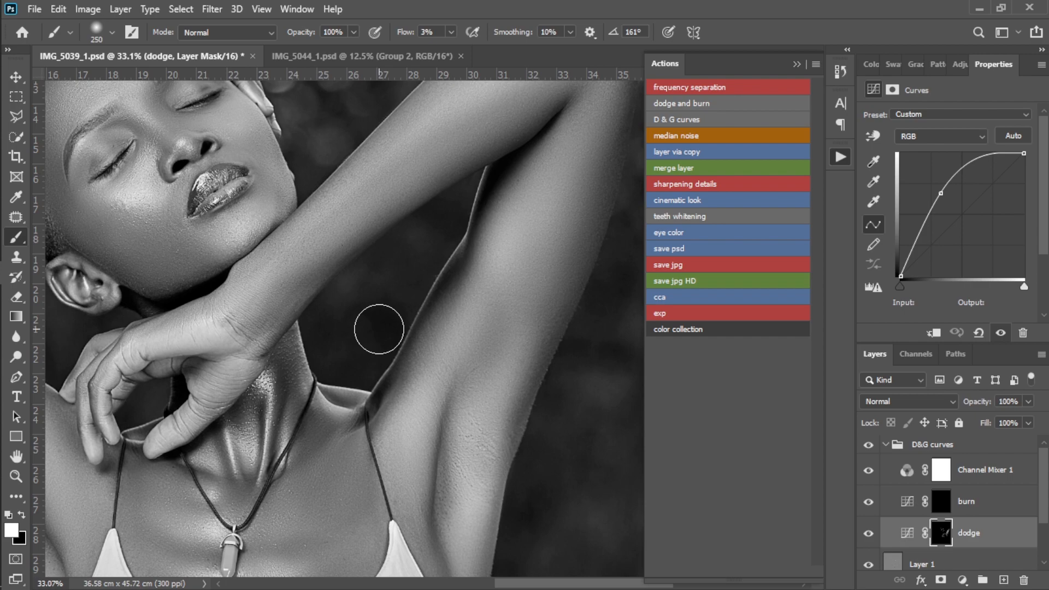
Step: Dodge the abdomen and hip highlights below the white top with the 250-size brush
scroll(379, 329, "down", 5)
scroll(362, 452, "up", 4)
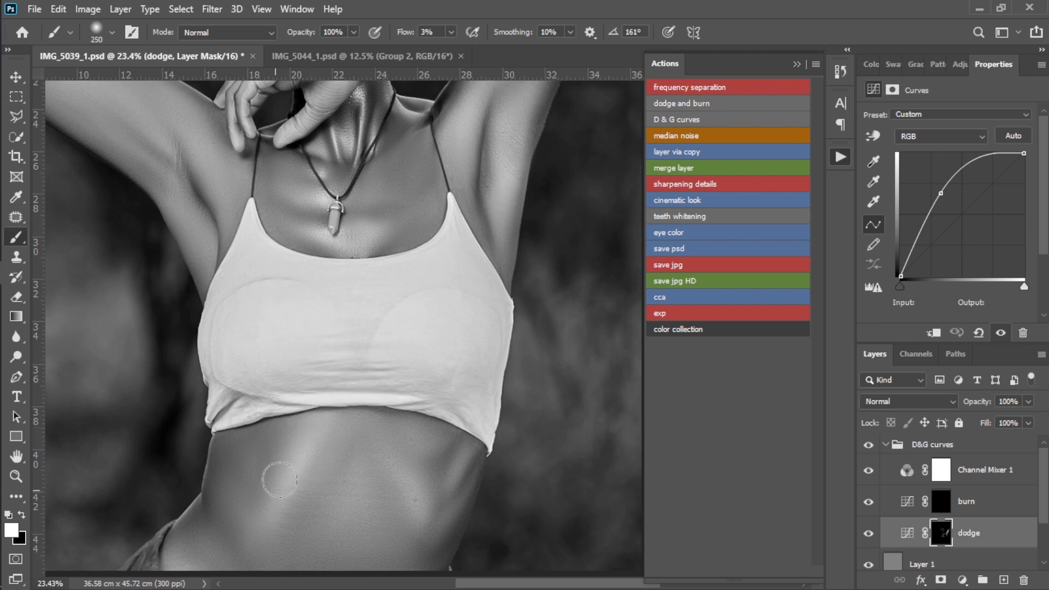
scroll(285, 433, "down", 3)
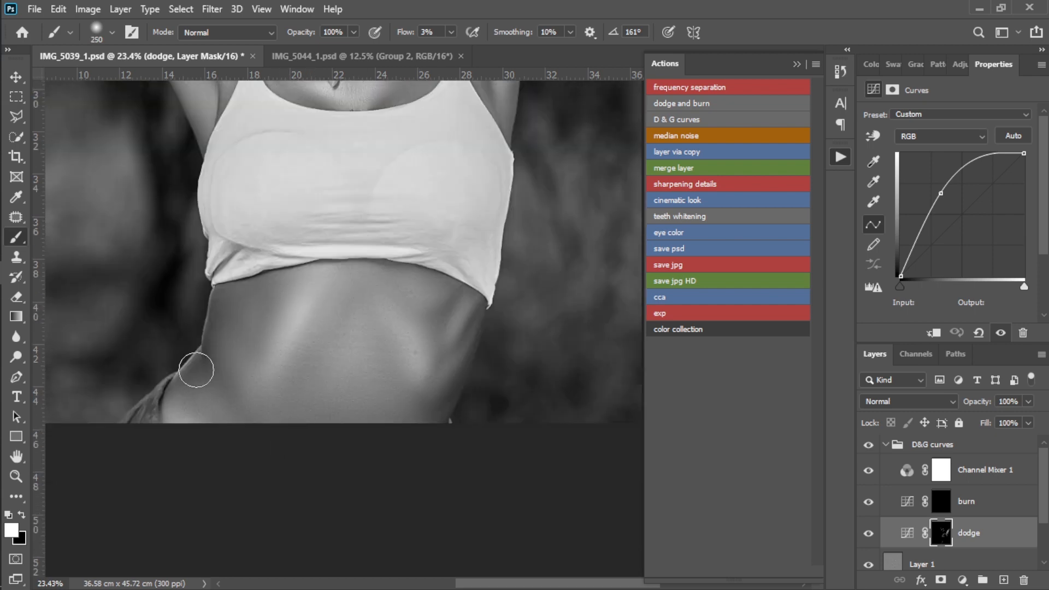
mouse_move(196, 370)
left_mouse_down()
mouse_move(170, 401)
mouse_move(205, 429)
mouse_move(199, 383)
mouse_move(186, 422)
mouse_move(195, 362)
mouse_move(187, 408)
left_mouse_up()
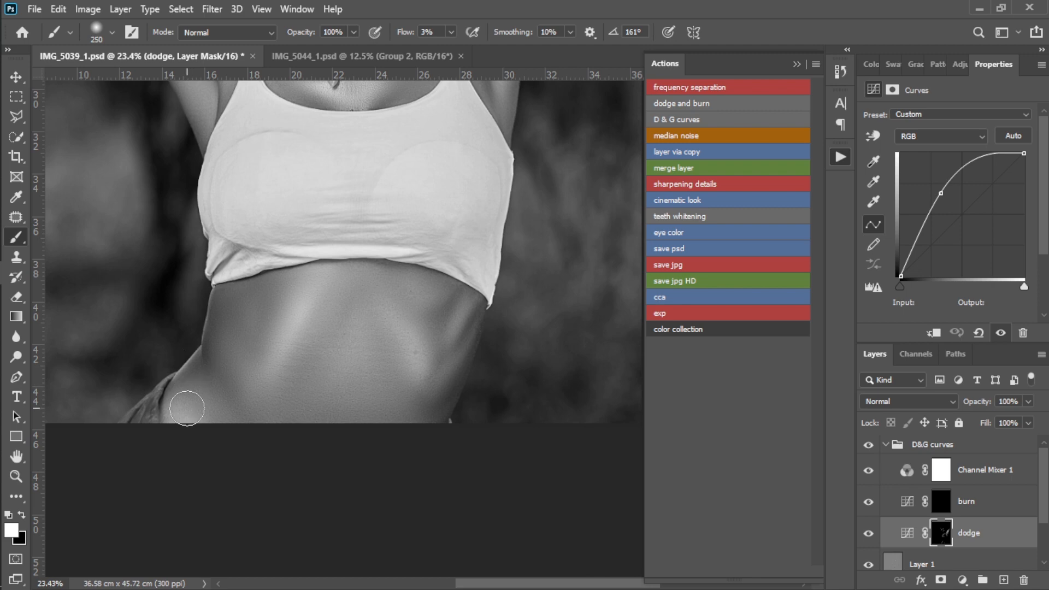
right_click(190, 402)
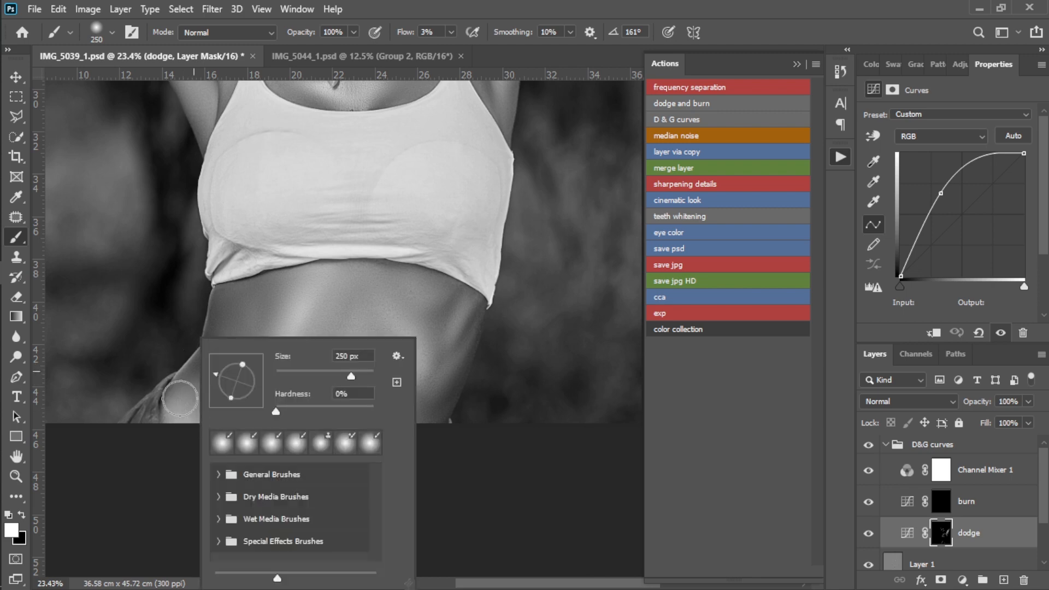
Step: Paint on the burn mask with a size 100 brush to darken the shadows around the eyelid and nose
key("ctrl+0")
left_click(940, 502)
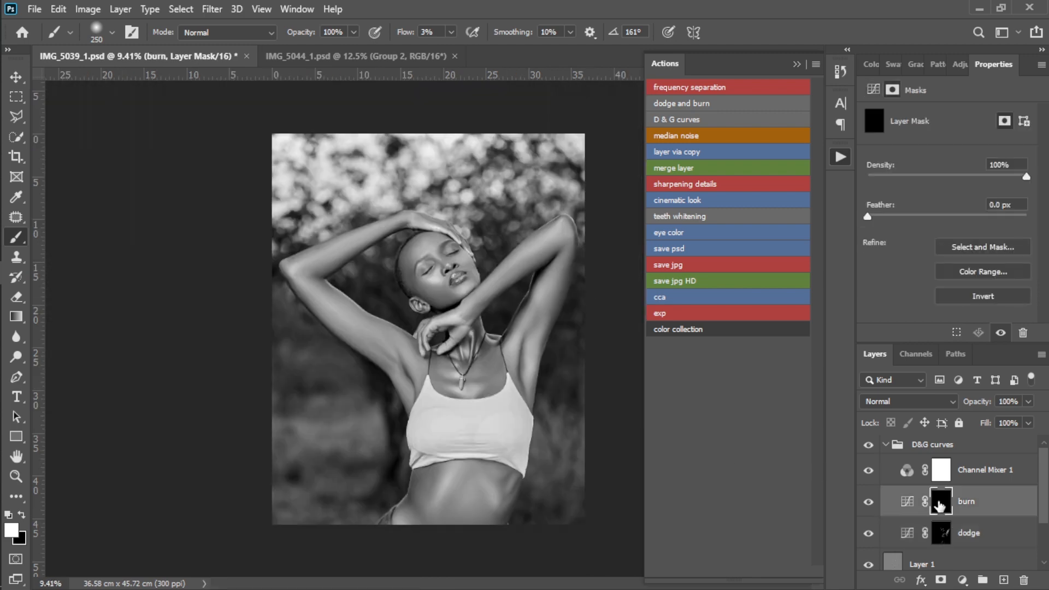
scroll(438, 253, "up", 8)
scroll(415, 363, "up", 2)
key("bracketleft")
key("bracketleft")
key("bracketleft")
key("bracketleft")
key("bracketleft")
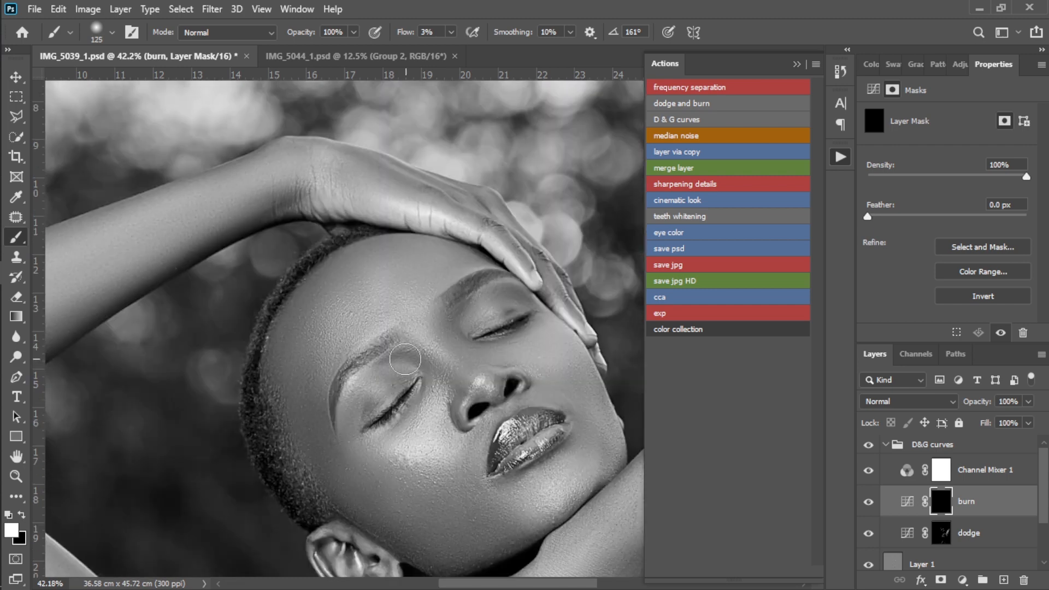
key("bracketleft")
right_click(399, 356)
left_click(395, 345)
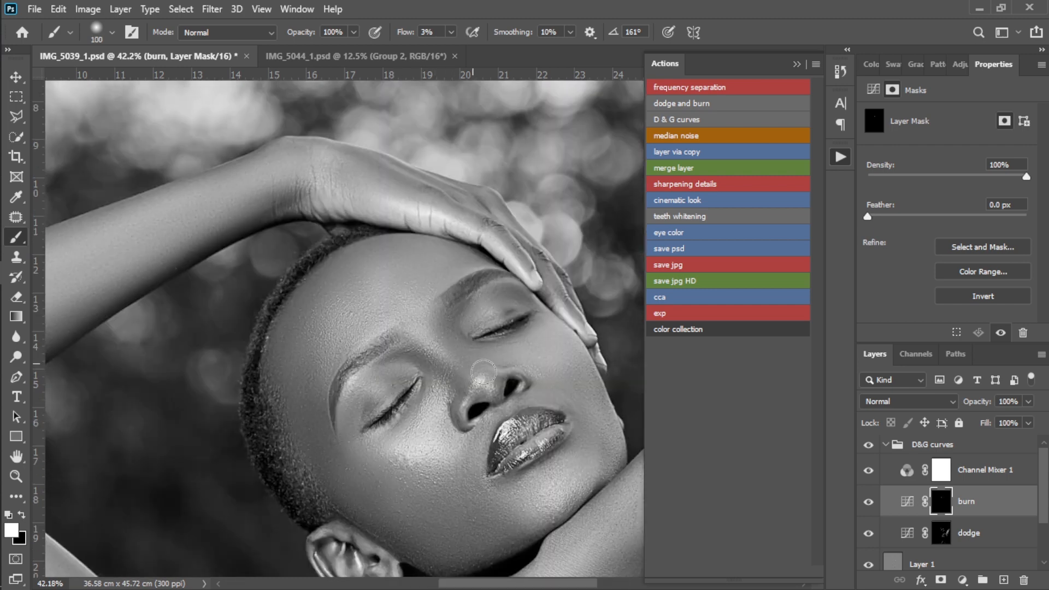
left_click(916, 449)
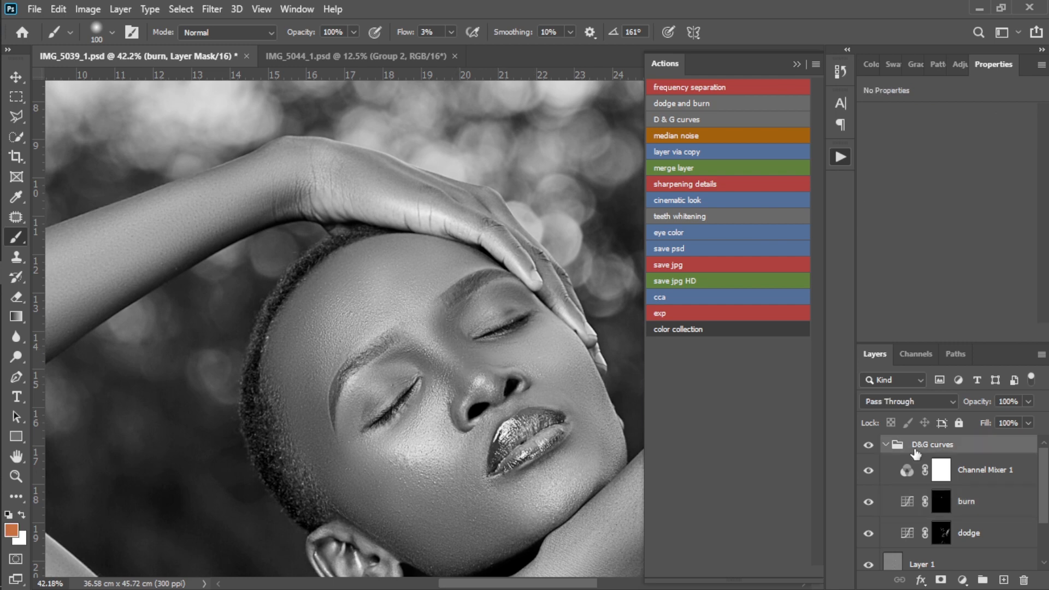
key("Delete")
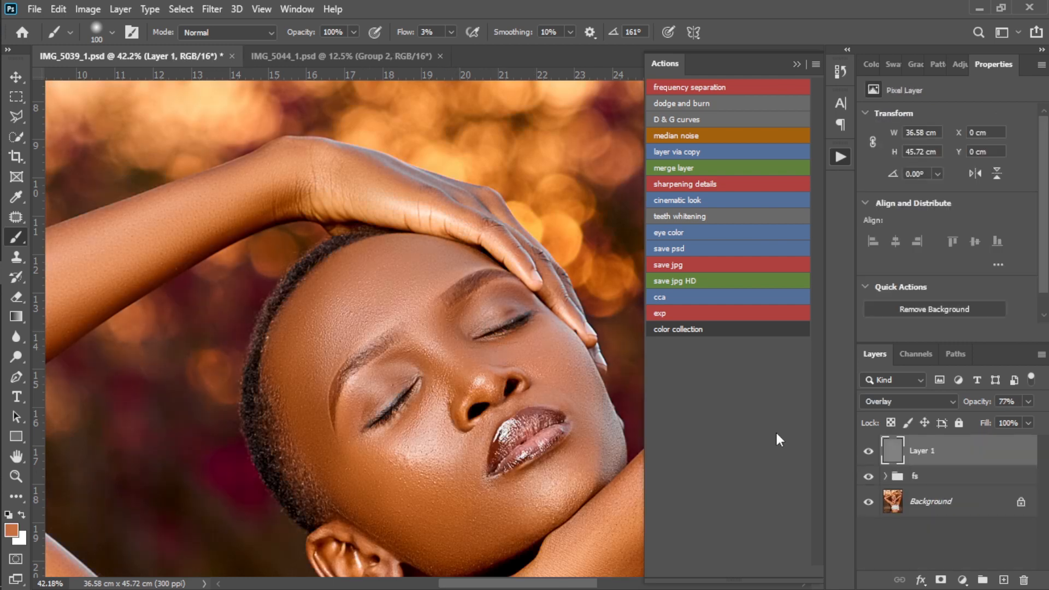
key("ctrl+z")
Step: Remove the Channel Mixer 1 layer from the D&G curves group and collapse the group
left_click(988, 471)
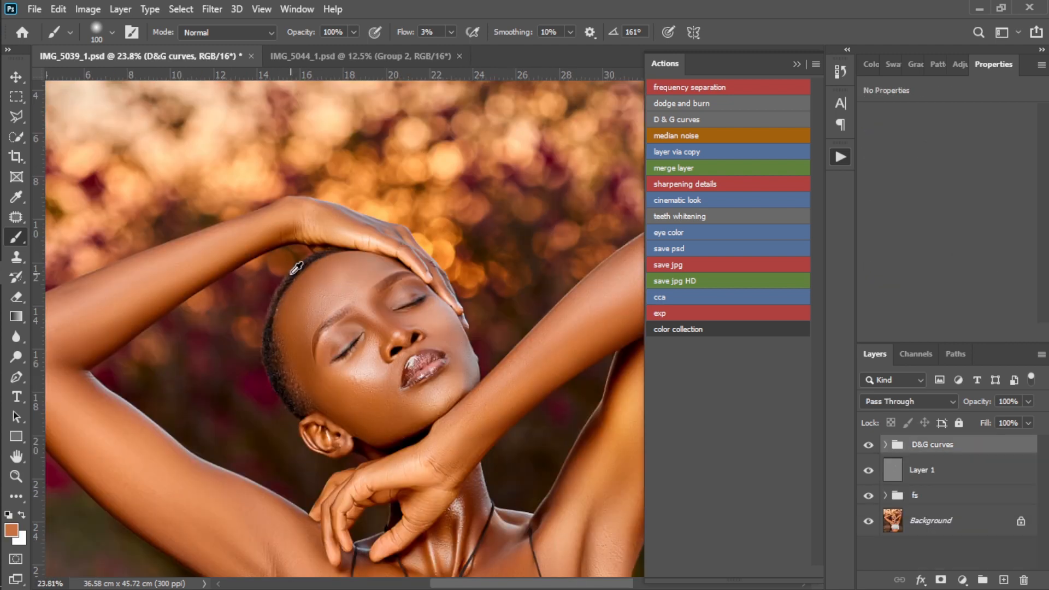
key("ctrl+0")
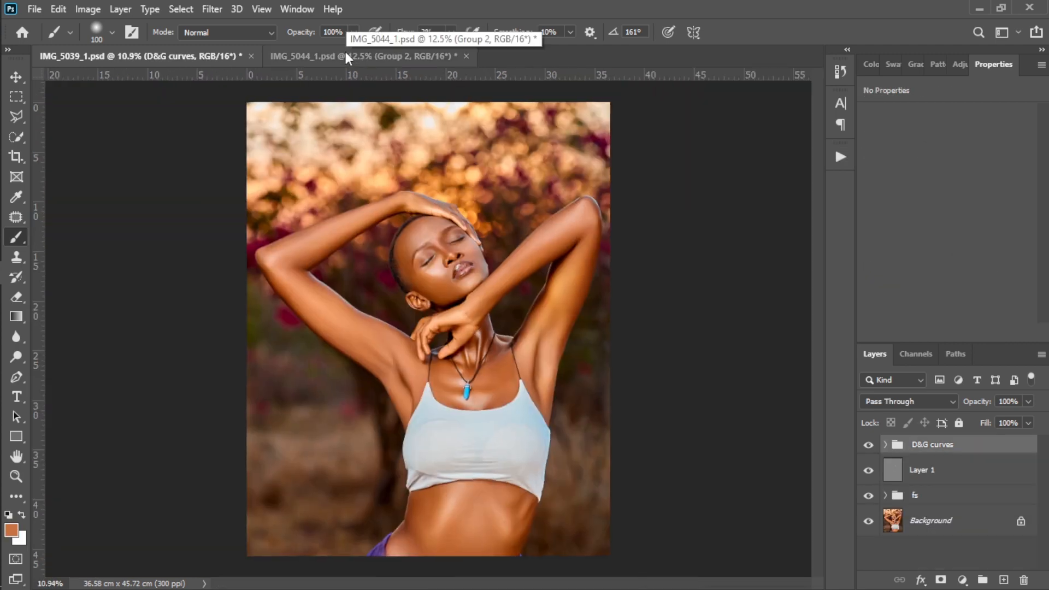
Step: Copy Group 1 from IMG_5044_1.psd to the top of the layers in IMG_5039_1.psd and save that document
left_click(350, 55)
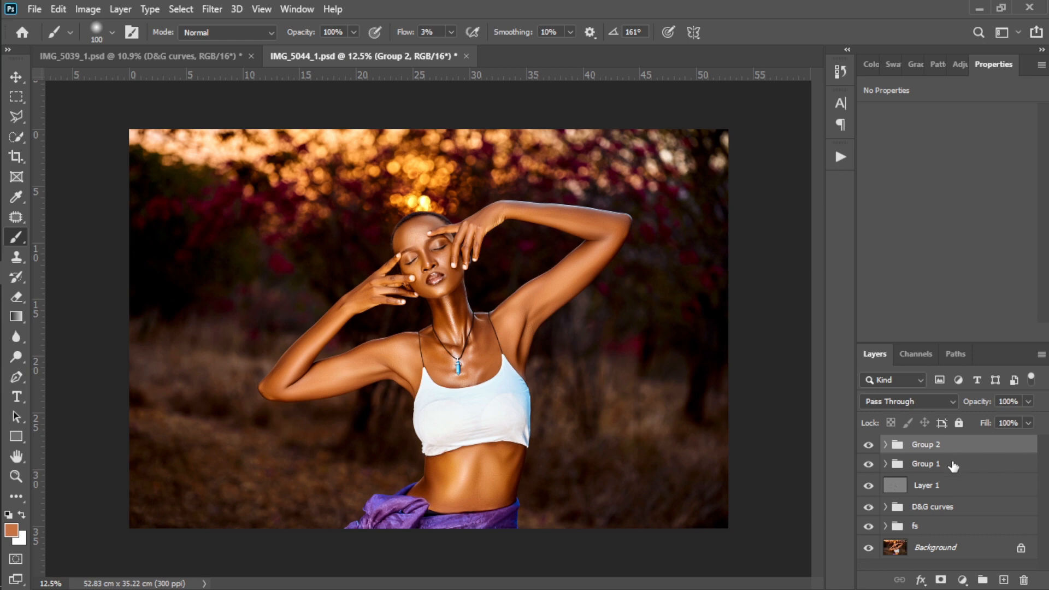
left_click(921, 465)
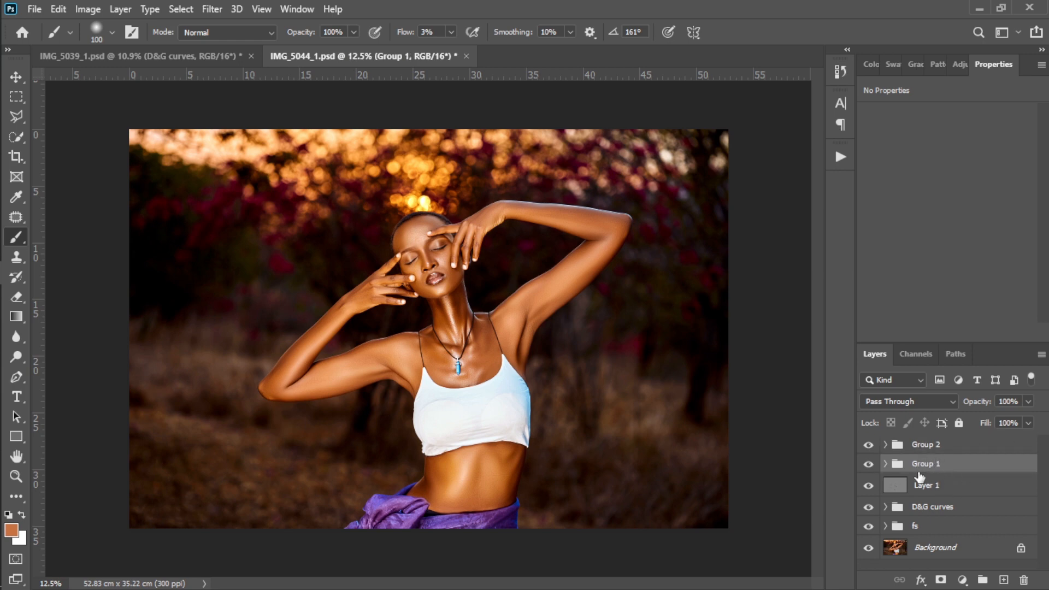
left_click_drag(929, 469, 360, 306)
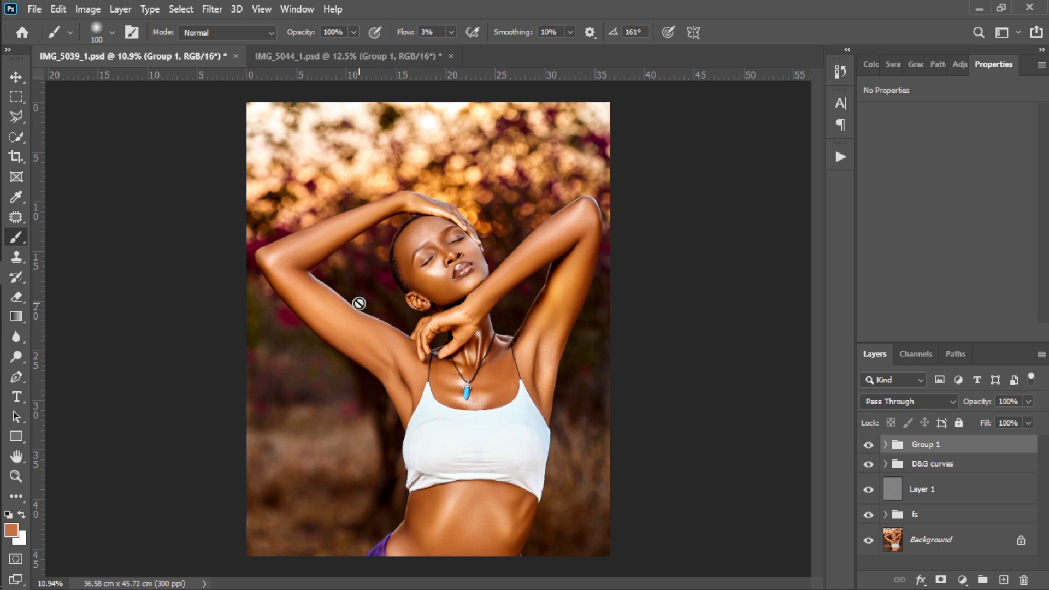
key("ctrl+s")
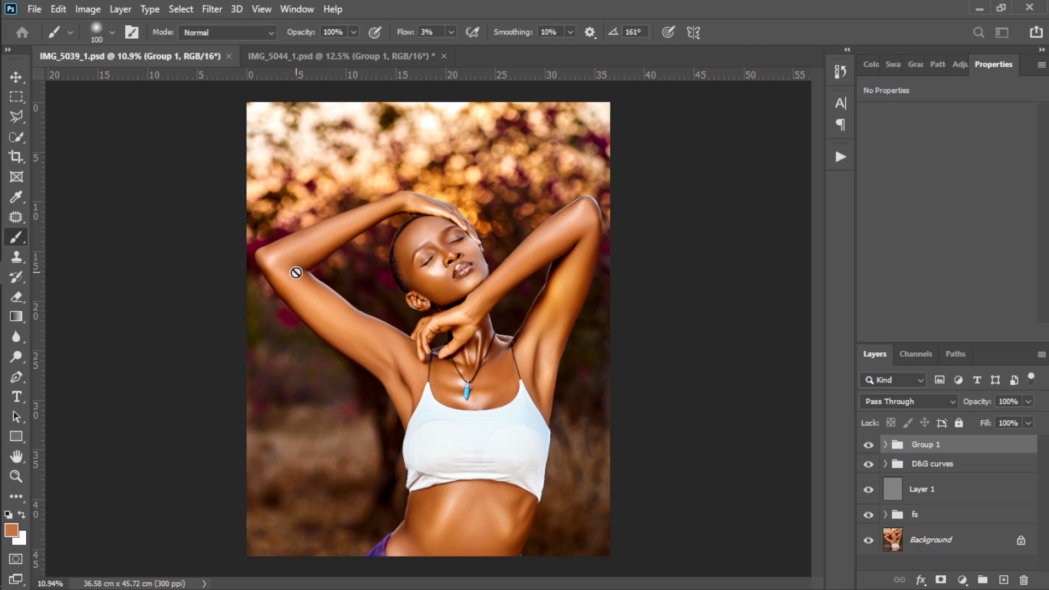
Step: Export the portrait as a 100% quality JPG at 33% scale, named IMG_5039_1, into the Downloads folder
key("ctrl+alt+shift+w")
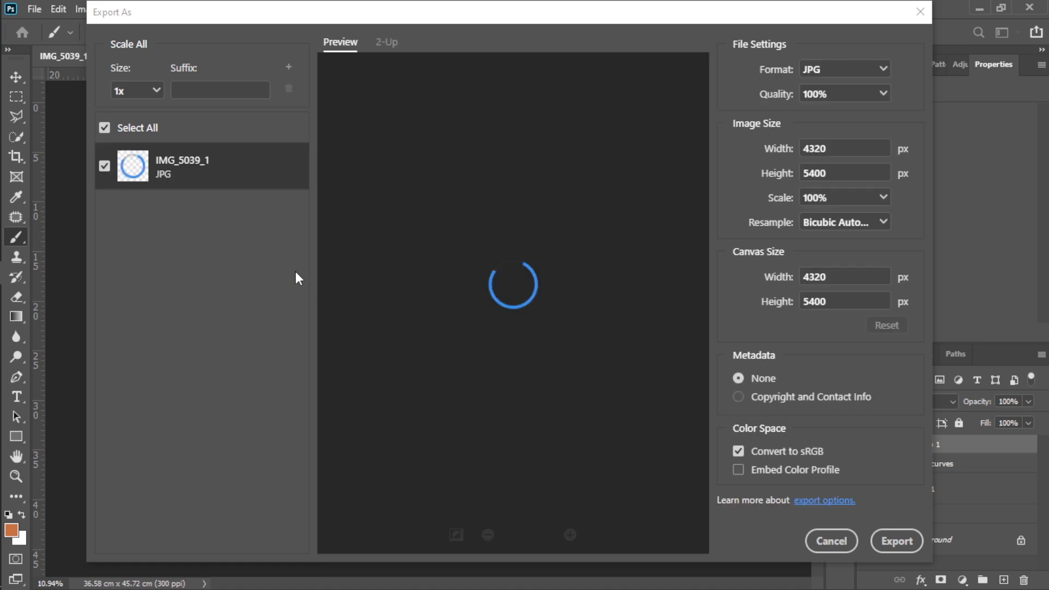
mouse_move(2, 159)
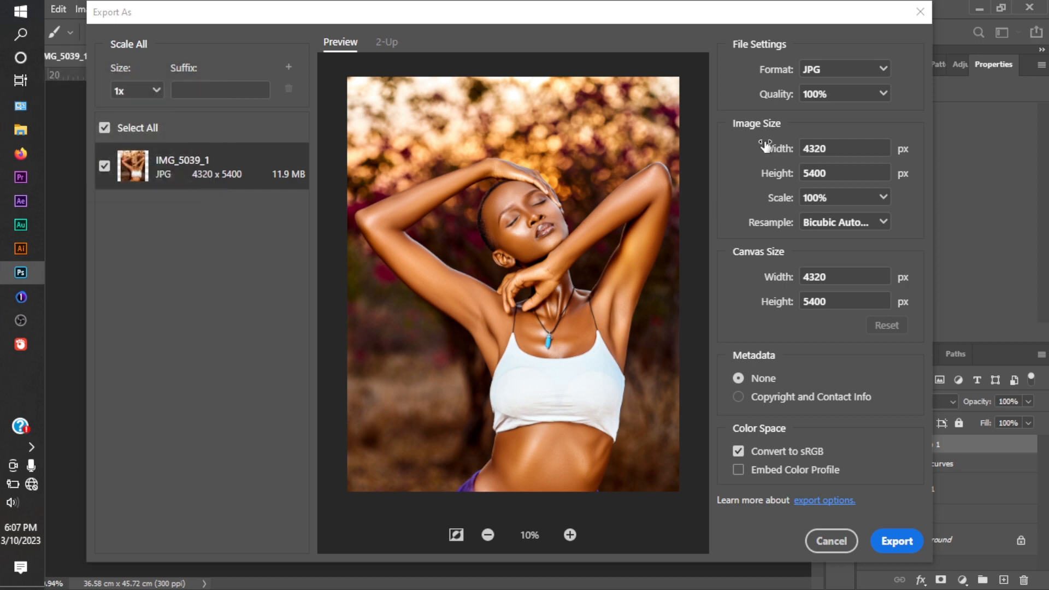
left_click(883, 198)
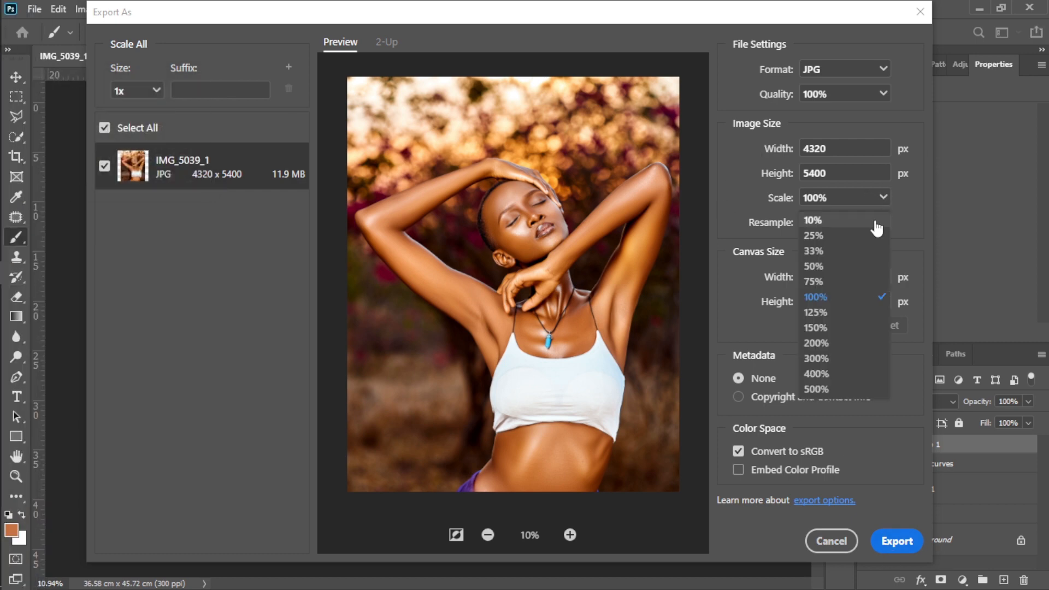
left_click(838, 258)
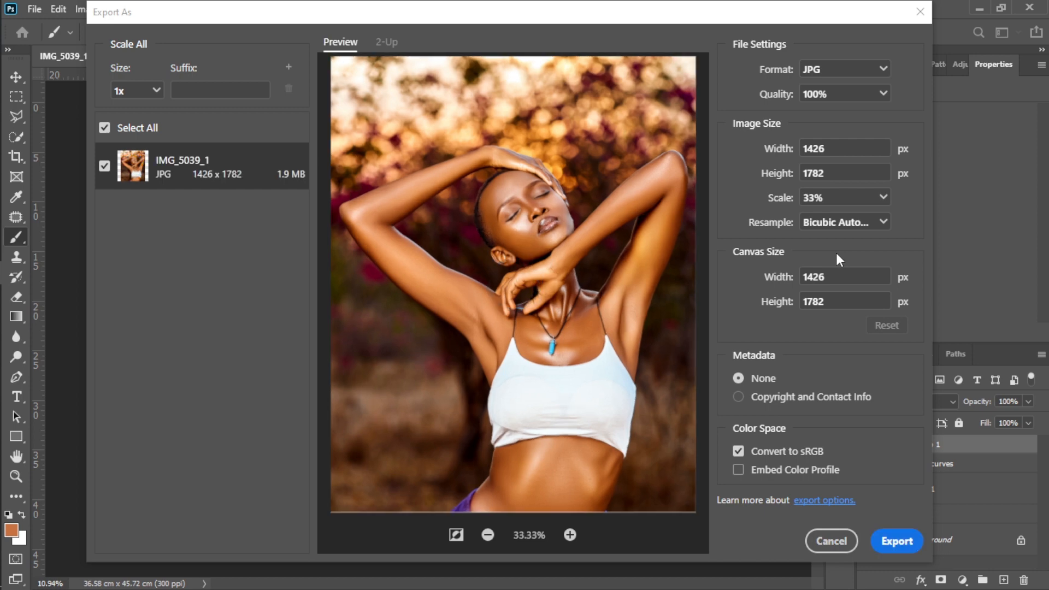
left_click(892, 542)
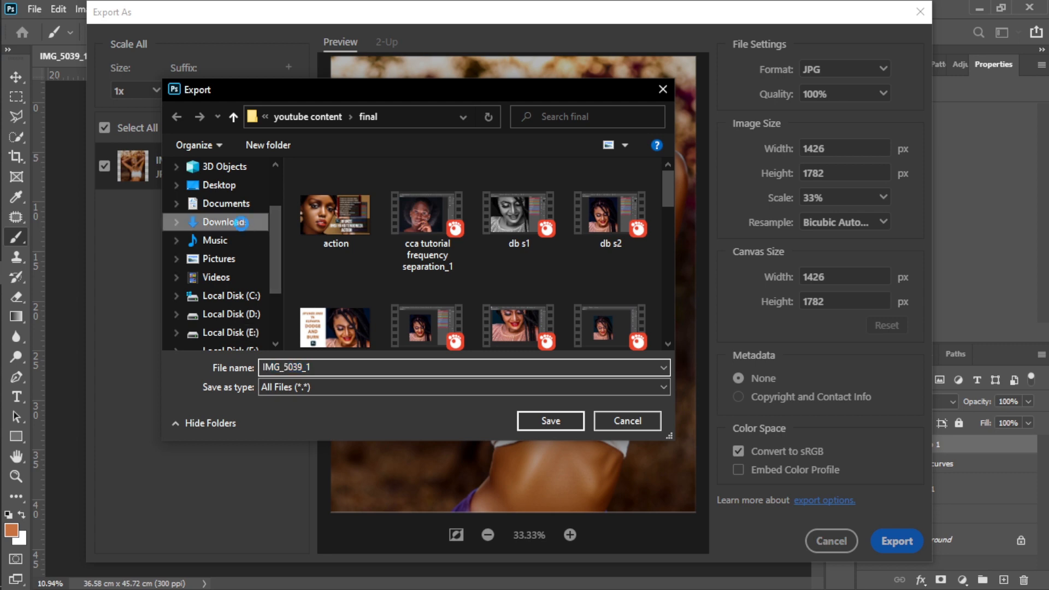
left_click(242, 226)
left_click(550, 421)
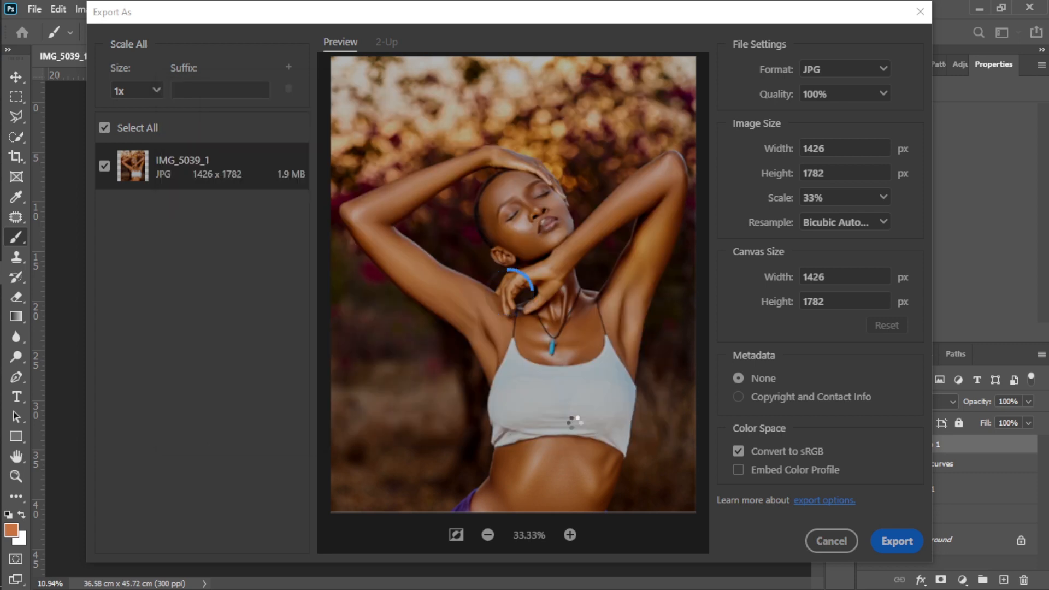